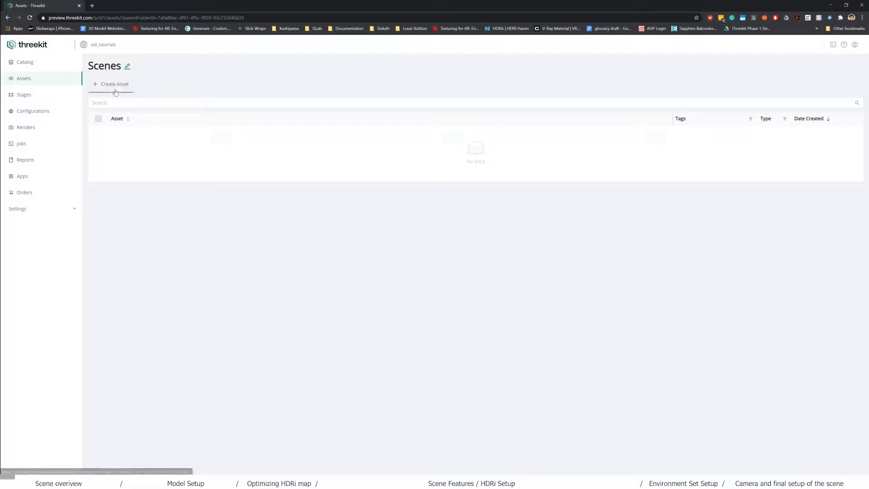
- Create a new Scene asset named Sofa_Main_Scene and save it to open its editor
{"action": "left_click", "coordinate": [116, 85]}
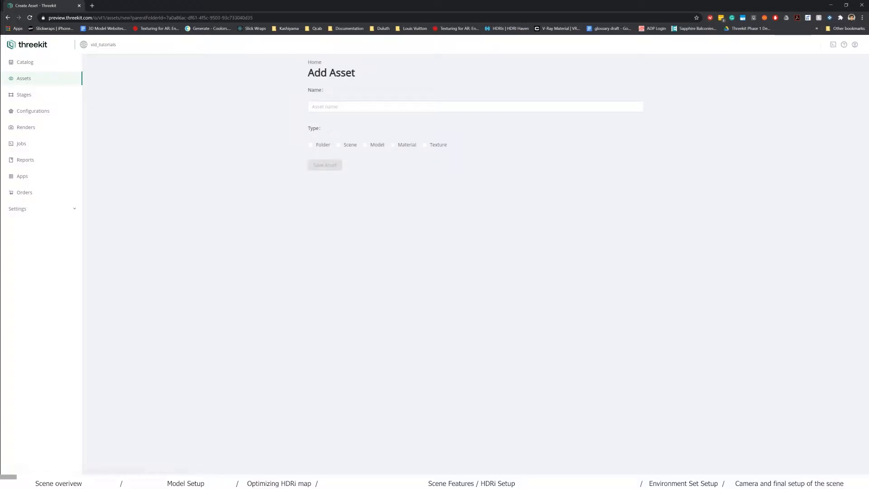
{"action": "left_click", "coordinate": [344, 107]}
{"action": "type", "text": "sc"}
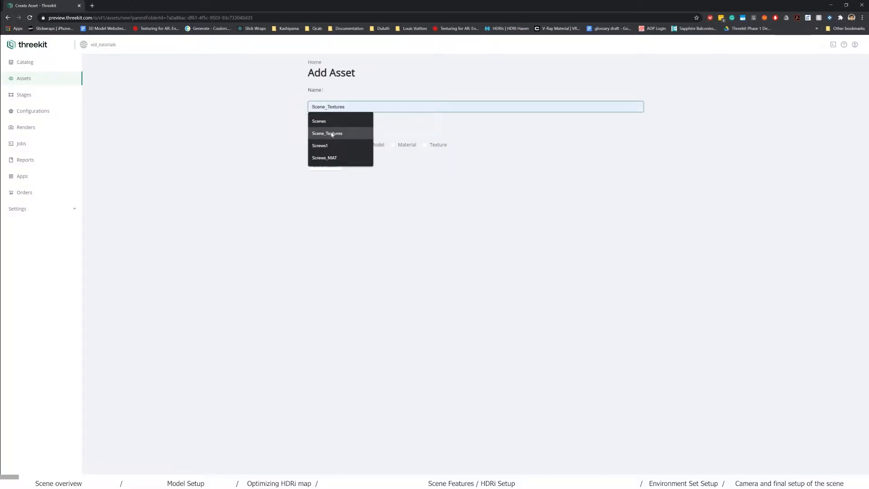
{"action": "left_click_drag", "start_coordinate": [331, 107], "coordinate": [286, 109]}
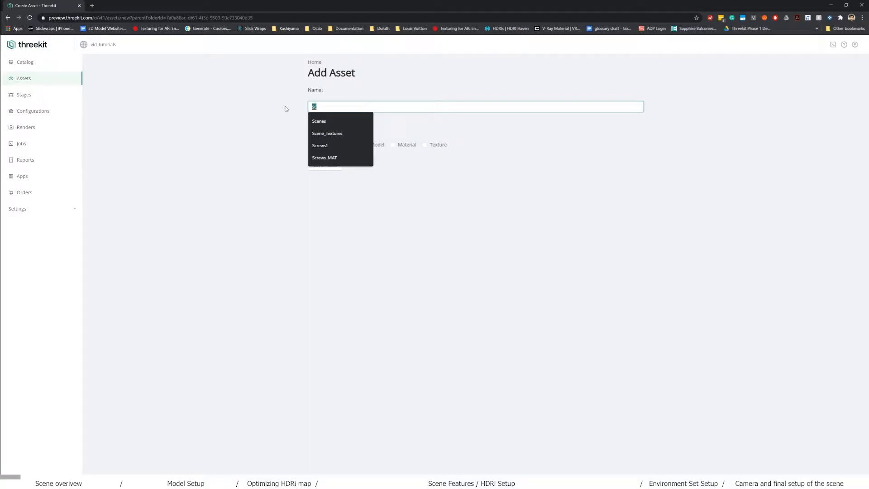
{"action": "type", "text": "Sofa_Main_Scene"}
{"action": "left_click", "coordinate": [337, 122]}
{"action": "left_click", "coordinate": [349, 148]}
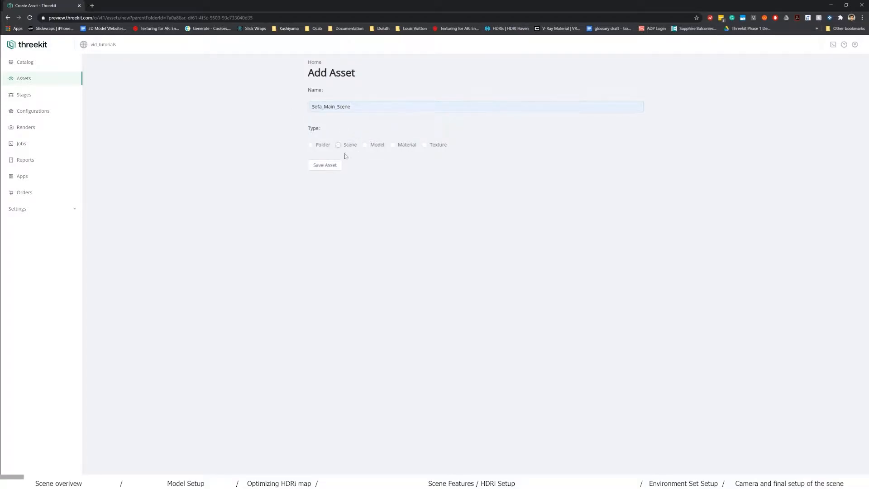
{"action": "left_click", "coordinate": [324, 166]}
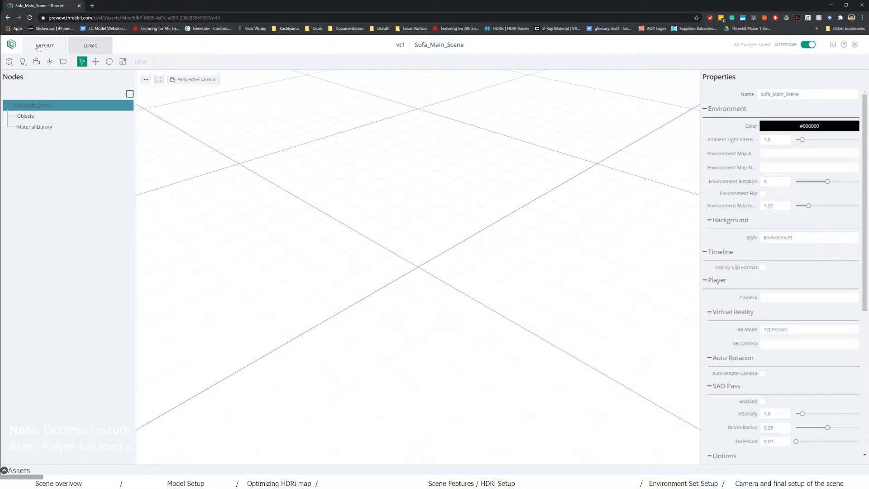
{"action": "left_click", "coordinate": [93, 50]}
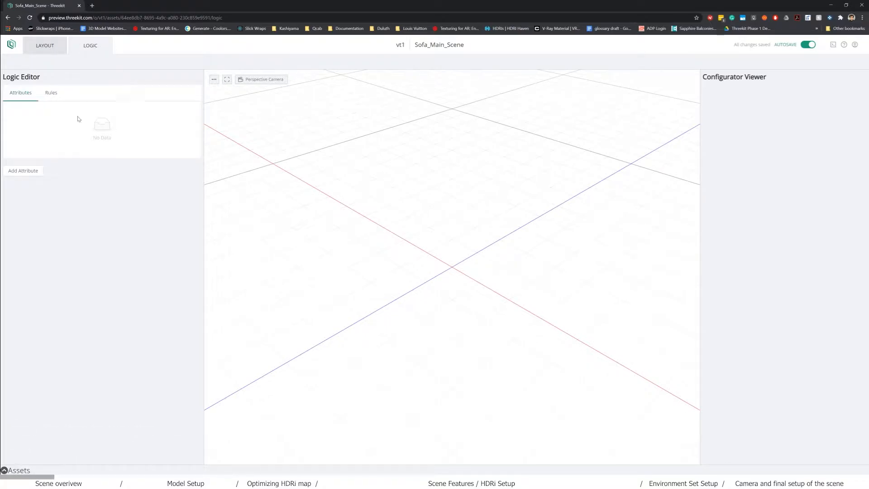
{"action": "left_click", "coordinate": [42, 49]}
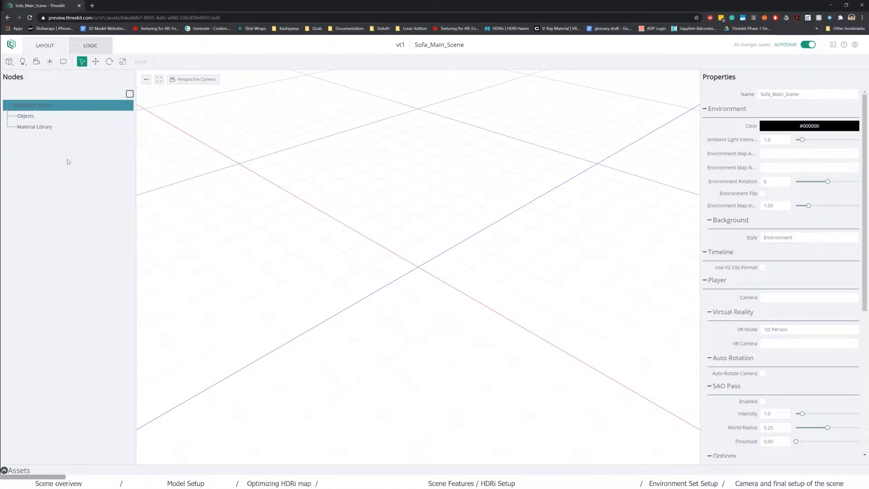
{"action": "left_click", "coordinate": [221, 177]}
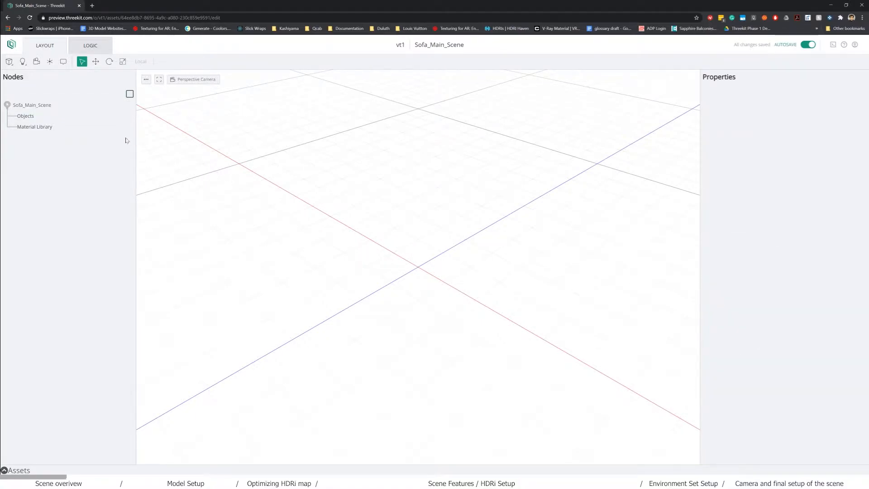
{"action": "left_click", "coordinate": [27, 106]}
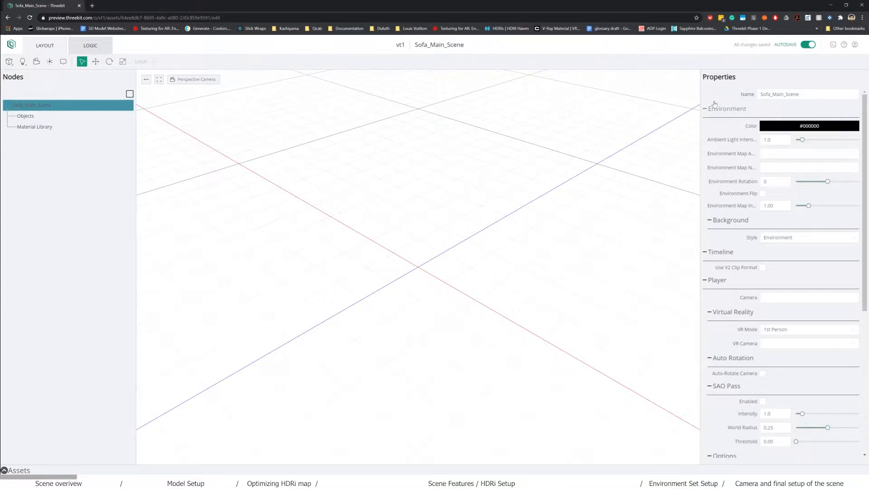
{"action": "left_click", "coordinate": [780, 242]}
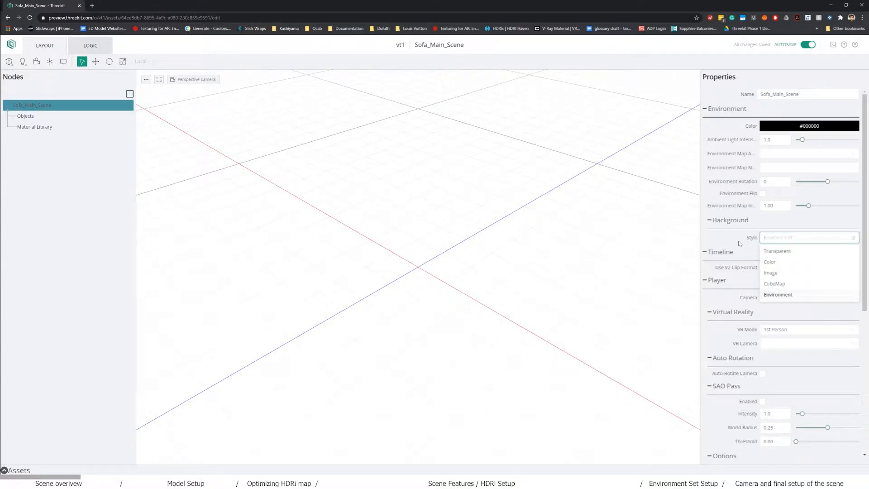
{"action": "left_click", "coordinate": [652, 282]}
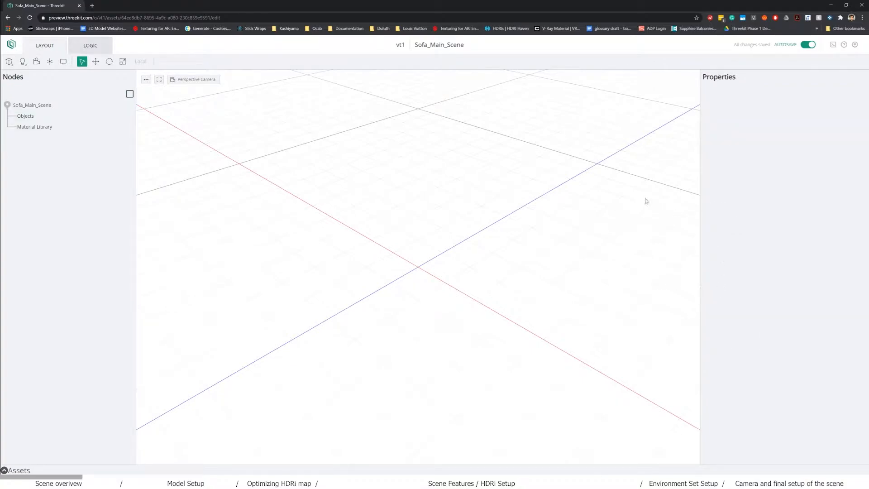
{"action": "left_click", "coordinate": [49, 107]}
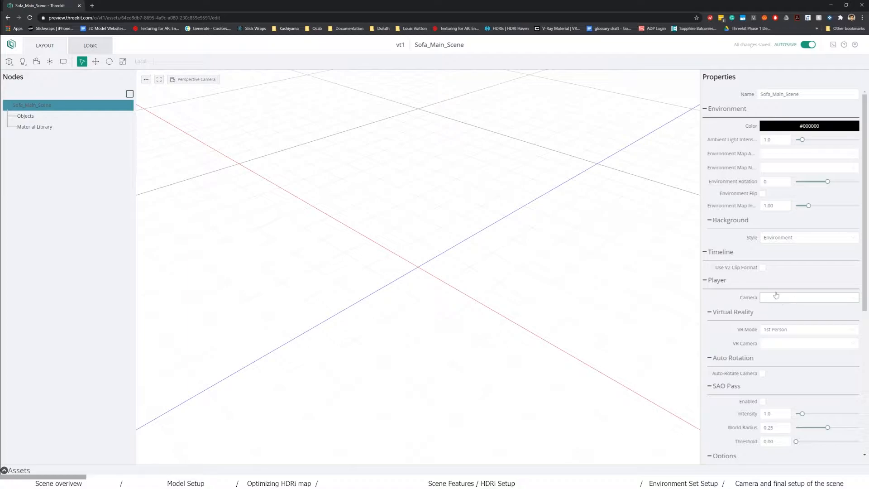
{"action": "scroll", "coordinate": [789, 313], "scroll_direction": "down", "scroll_amount": 2}
{"action": "scroll", "coordinate": [788, 314], "scroll_direction": "down", "scroll_amount": 1}
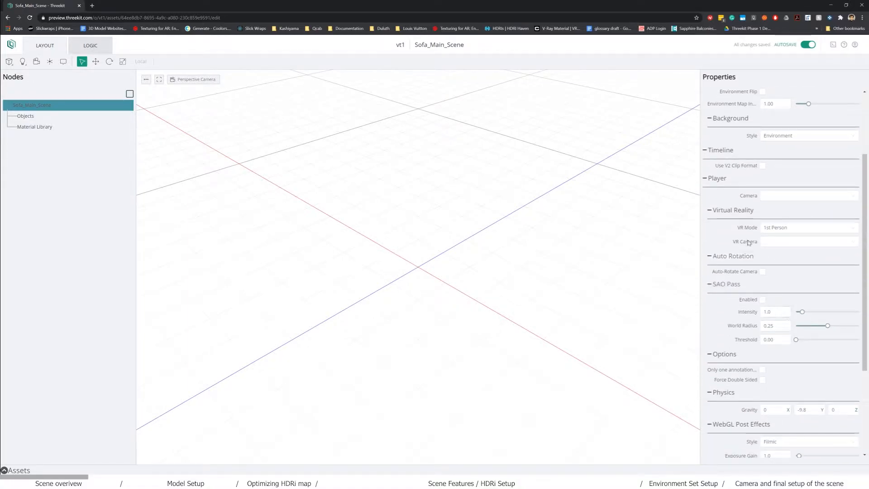
{"action": "scroll", "coordinate": [747, 281], "scroll_direction": "down", "scroll_amount": 1}
{"action": "scroll", "coordinate": [745, 285], "scroll_direction": "down", "scroll_amount": 2}
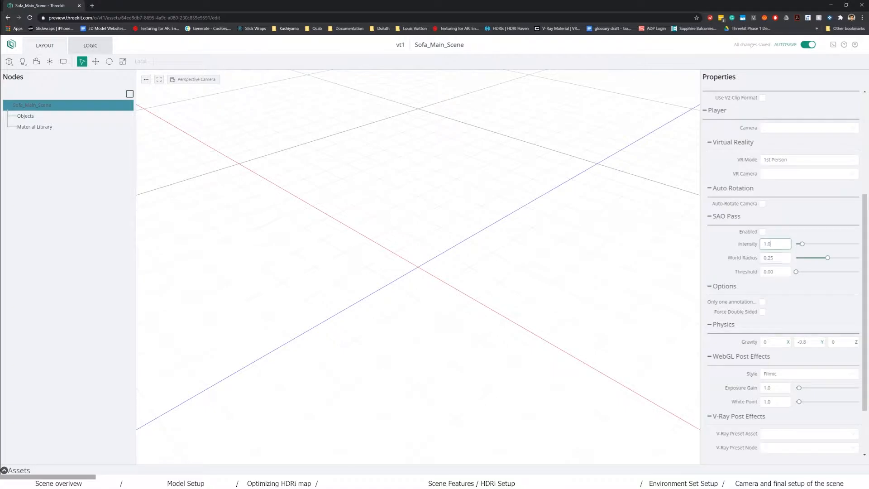
{"action": "scroll", "coordinate": [774, 301], "scroll_direction": "down", "scroll_amount": 3}
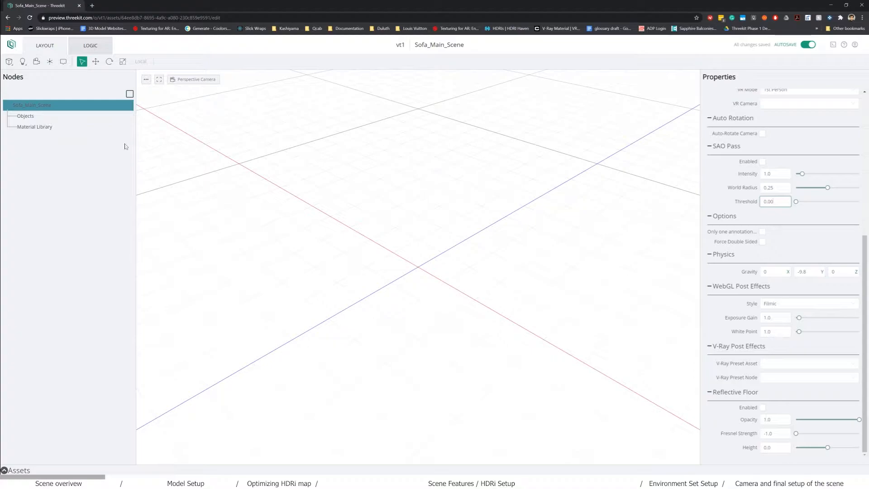
- Add a Camera node to Sofa_Main_Scene and scroll through its properties
{"action": "left_click", "coordinate": [33, 64]}
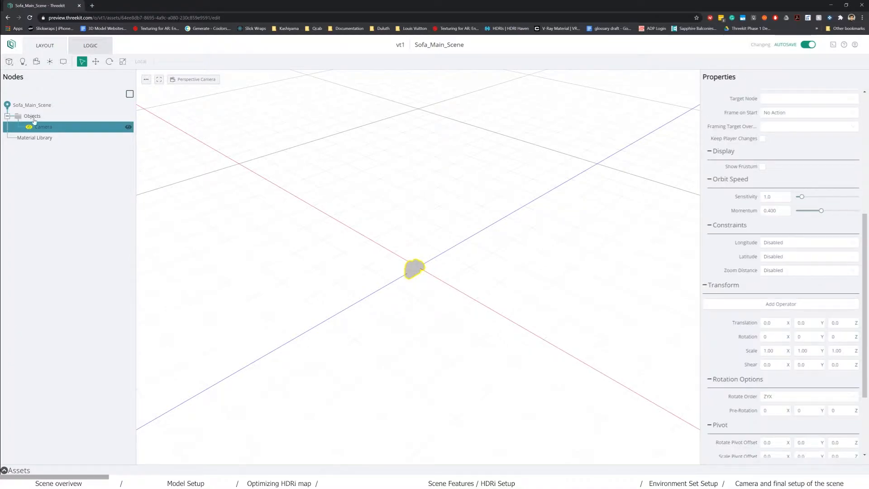
{"action": "scroll", "coordinate": [720, 259], "scroll_direction": "up", "scroll_amount": 5}
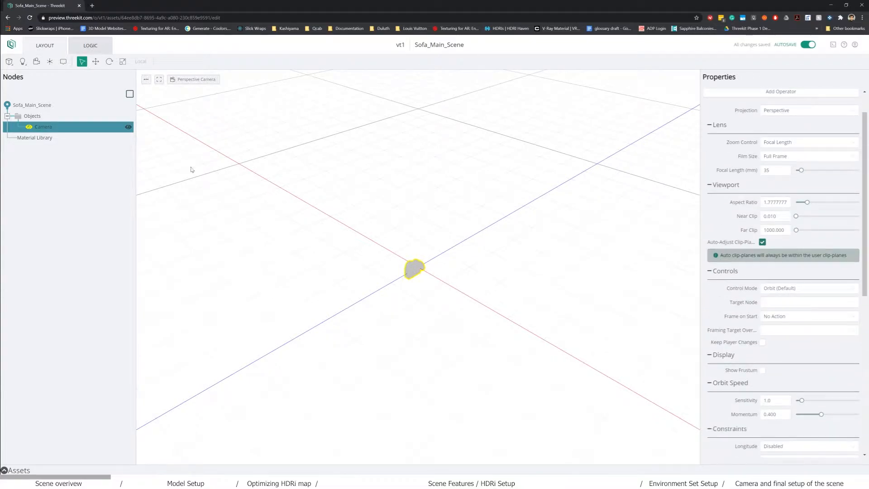
{"action": "scroll", "coordinate": [797, 248], "scroll_direction": "up", "scroll_amount": 2}
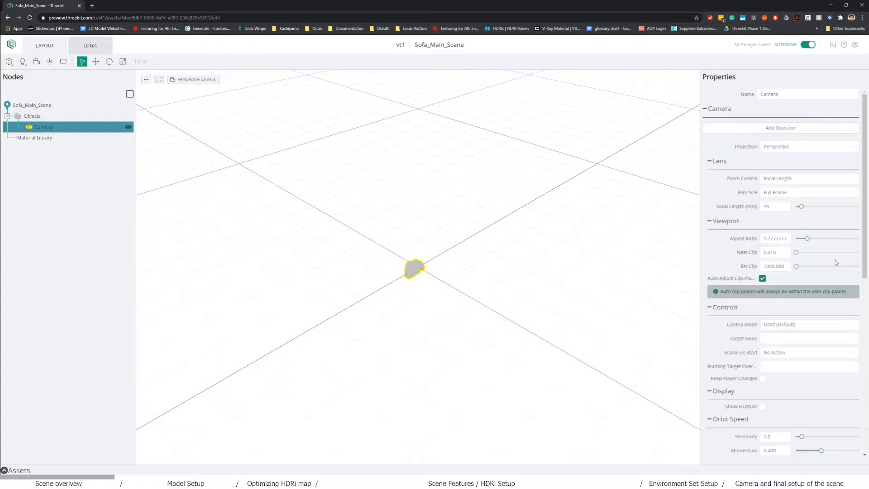
{"action": "scroll", "coordinate": [770, 325], "scroll_direction": "down", "scroll_amount": 4}
{"action": "scroll", "coordinate": [770, 324], "scroll_direction": "down", "scroll_amount": 1}
{"action": "scroll", "coordinate": [776, 328], "scroll_direction": "up", "scroll_amount": 3}
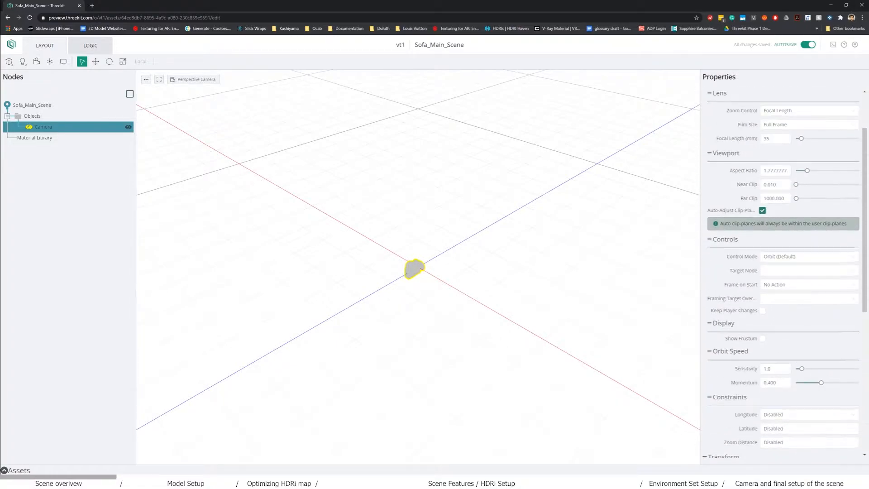
{"action": "scroll", "coordinate": [786, 337], "scroll_direction": "down", "scroll_amount": 3}
{"action": "scroll", "coordinate": [786, 336], "scroll_direction": "down", "scroll_amount": 1}
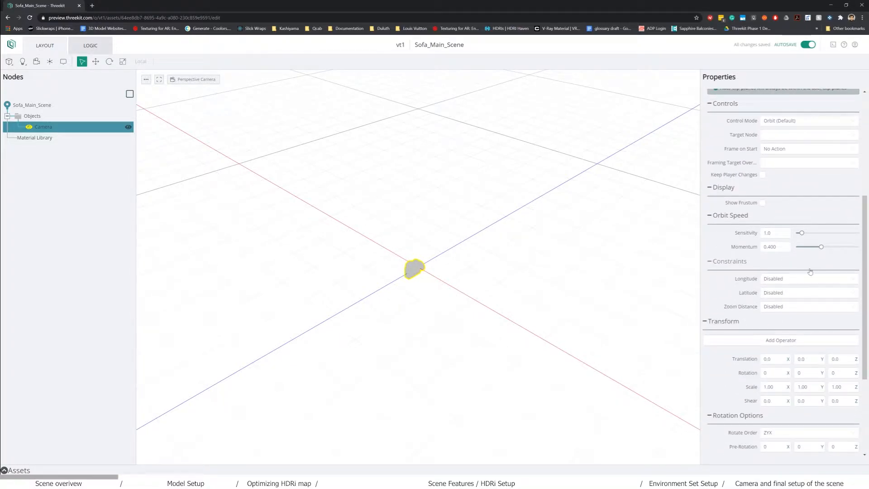
{"action": "scroll", "coordinate": [756, 369], "scroll_direction": "down", "scroll_amount": 4}
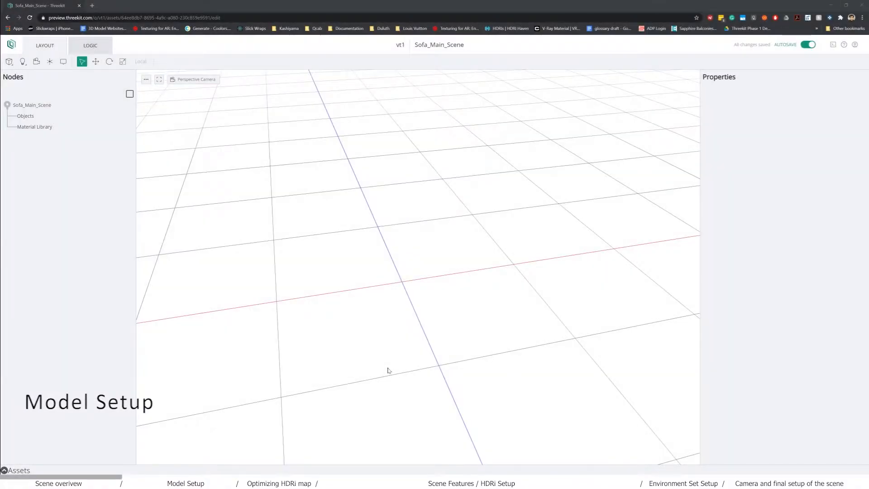
- Zoom the empty viewport out and expand the Assets panel to browse the Sofa model and materials
{"action": "left_click_drag", "start_coordinate": [388, 371], "coordinate": [382, 369]}
{"action": "scroll", "coordinate": [384, 367], "scroll_direction": "down", "scroll_amount": 4}
{"action": "scroll", "coordinate": [385, 368], "scroll_direction": "down", "scroll_amount": 5}
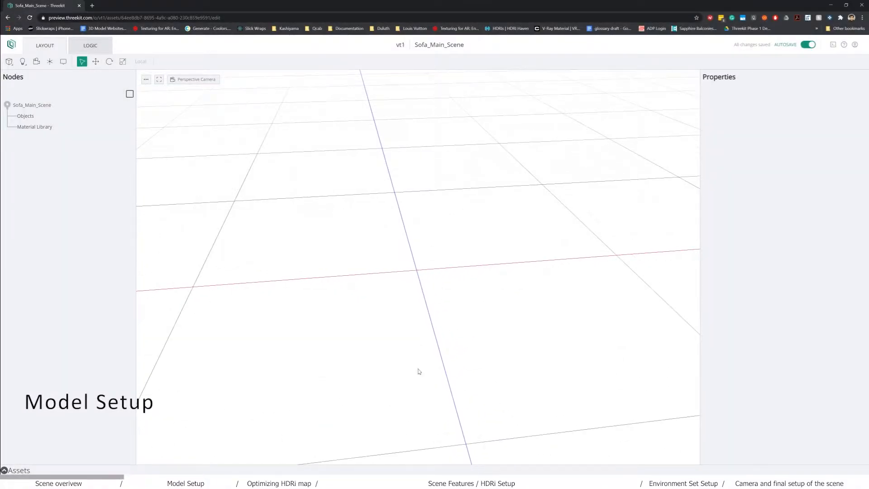
{"action": "scroll", "coordinate": [443, 373], "scroll_direction": "down", "scroll_amount": 1}
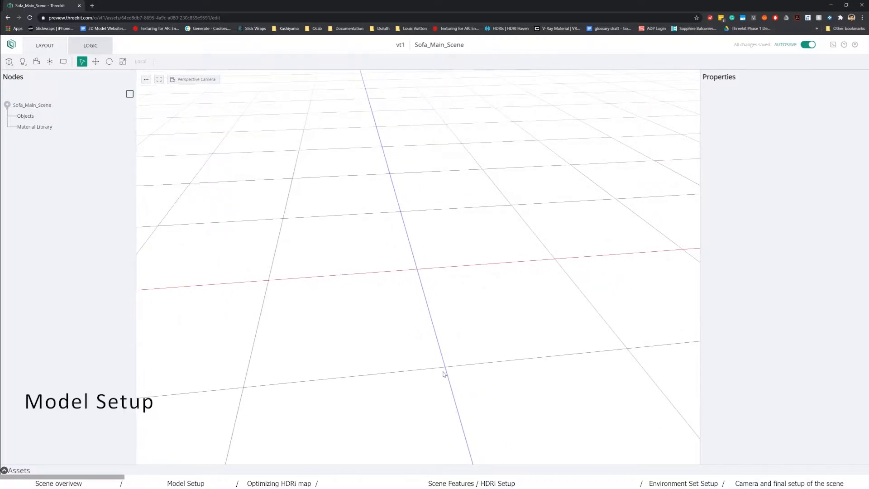
{"action": "left_click", "coordinate": [6, 470]}
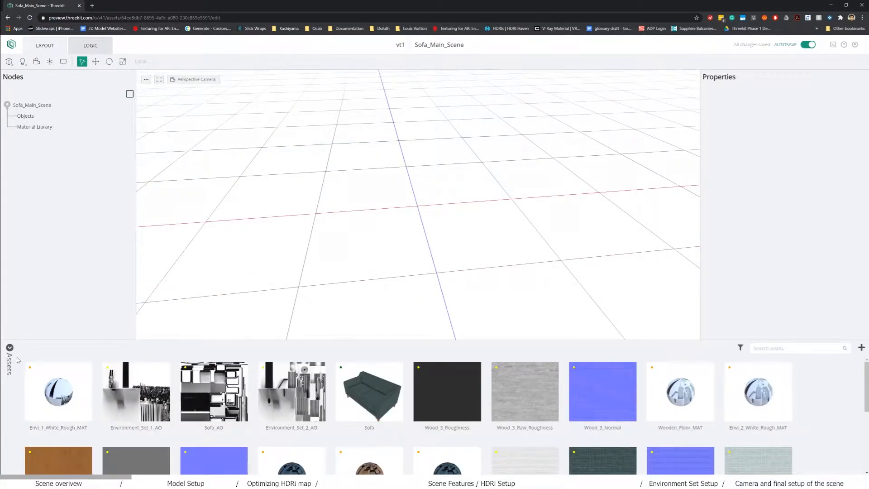
{"action": "scroll", "coordinate": [423, 409], "scroll_direction": "down", "scroll_amount": 3}
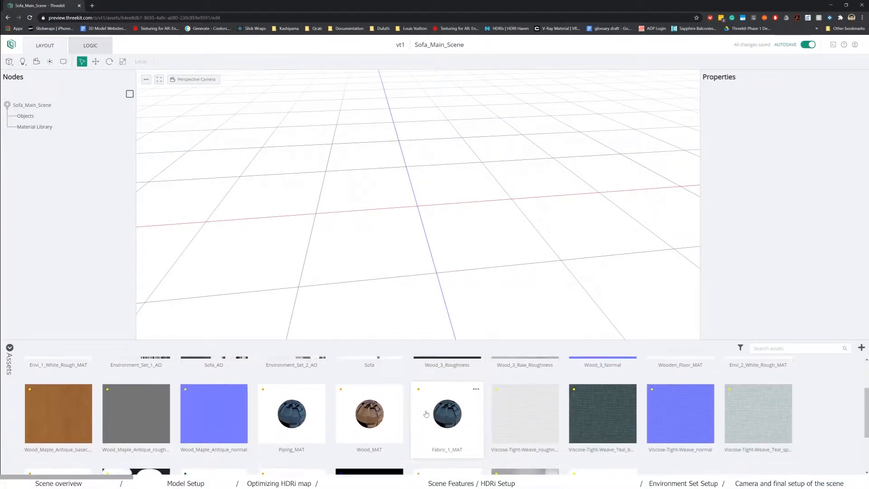
{"action": "scroll", "coordinate": [392, 429], "scroll_direction": "up", "scroll_amount": 3}
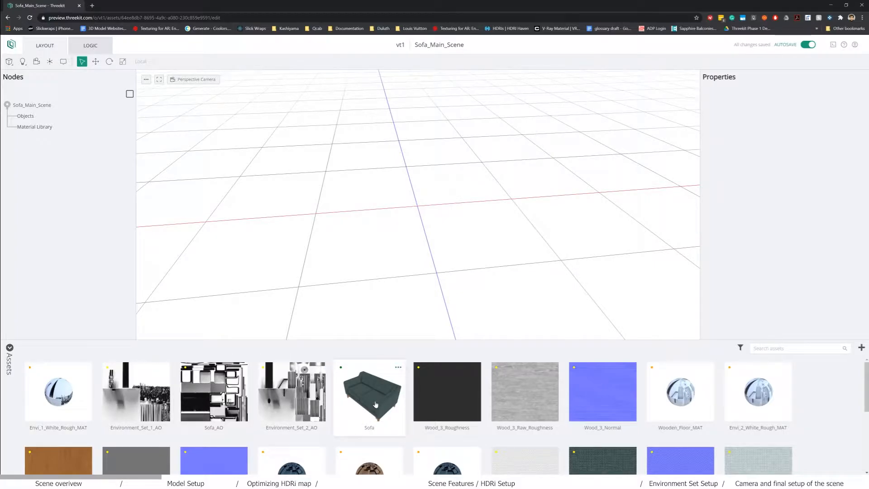
- Drag the Sofa model into Objects, select the node and frame the view on it
{"action": "left_click_drag", "start_coordinate": [375, 404], "coordinate": [25, 119]}
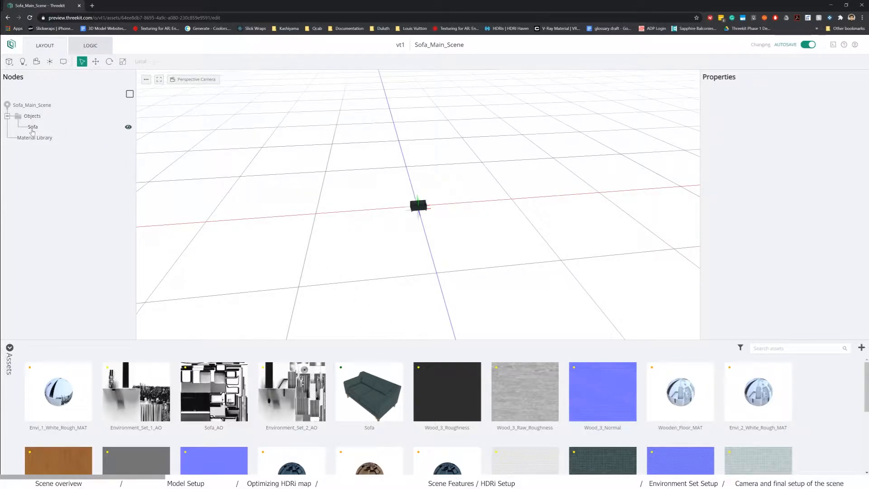
{"action": "left_click", "coordinate": [32, 128]}
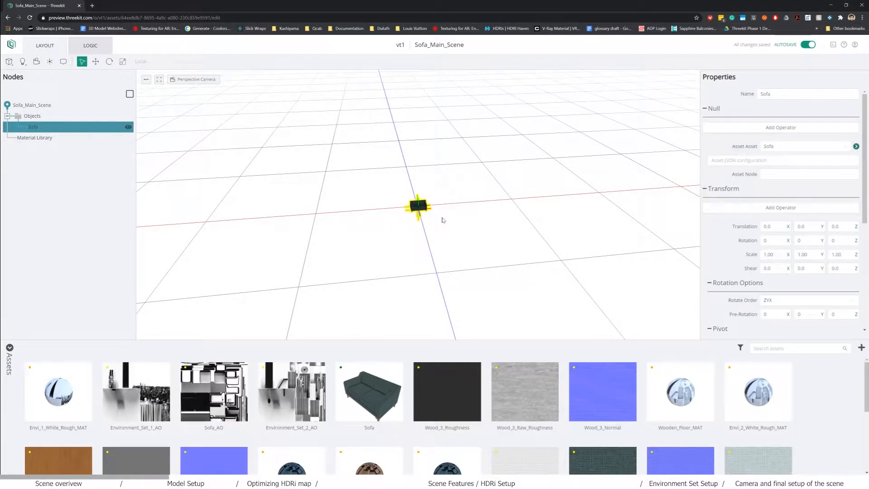
{"action": "key", "text": "f"}
{"action": "middle_click_drag", "start_coordinate": [530, 245], "coordinate": [448, 232]}
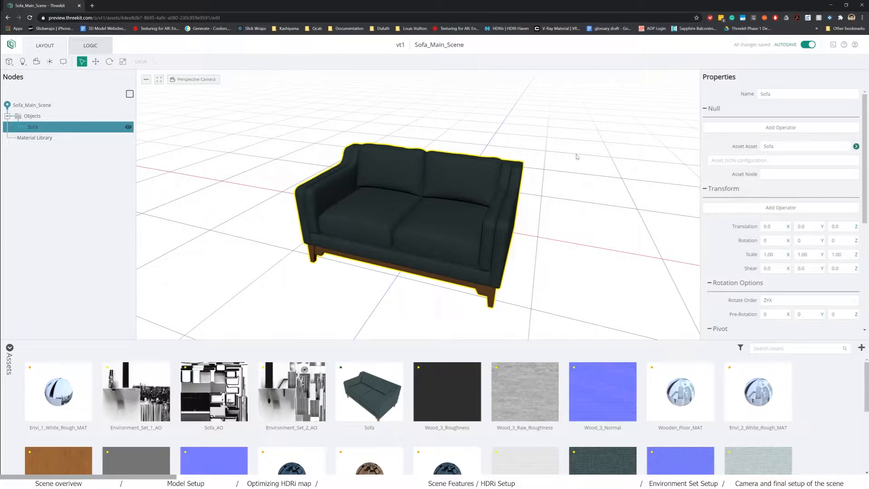
- Swap the Sofa node's asset to Cubes, restore Sofa, then show Sofa_Main_Scene's Environment properties
{"action": "left_click", "coordinate": [781, 150]}
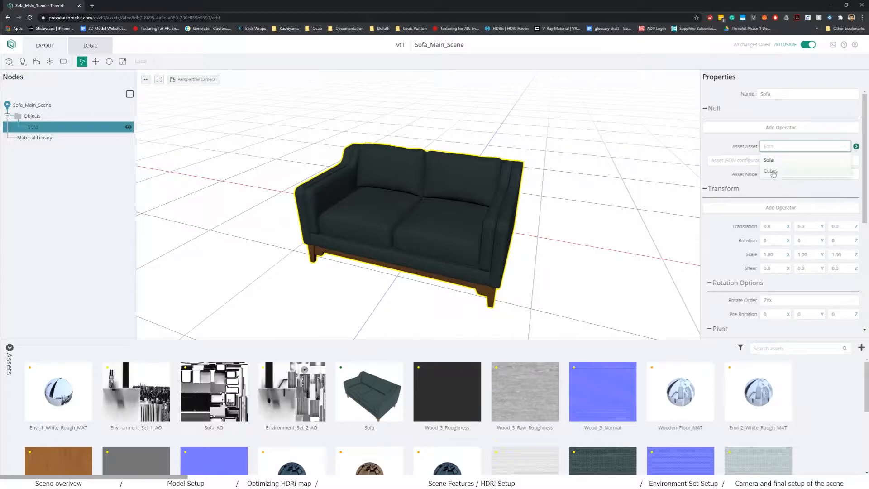
{"action": "left_click", "coordinate": [772, 172]}
{"action": "scroll", "coordinate": [560, 221], "scroll_direction": "up", "scroll_amount": 3}
{"action": "scroll", "coordinate": [560, 221], "scroll_direction": "down", "scroll_amount": 5}
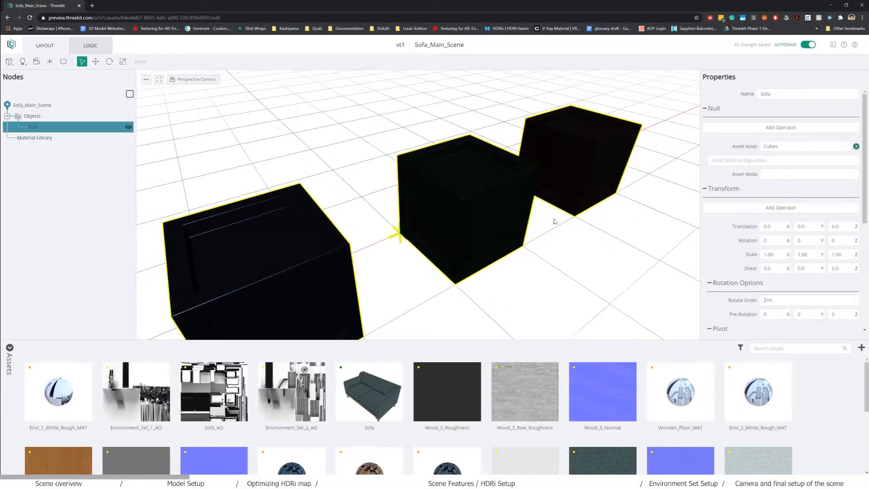
{"action": "left_click_drag", "start_coordinate": [579, 234], "coordinate": [487, 230]}
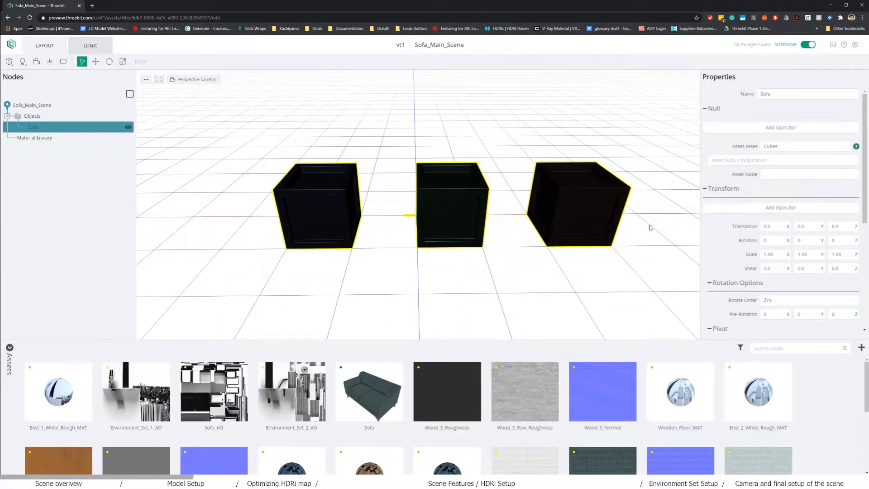
{"action": "left_click", "coordinate": [779, 150]}
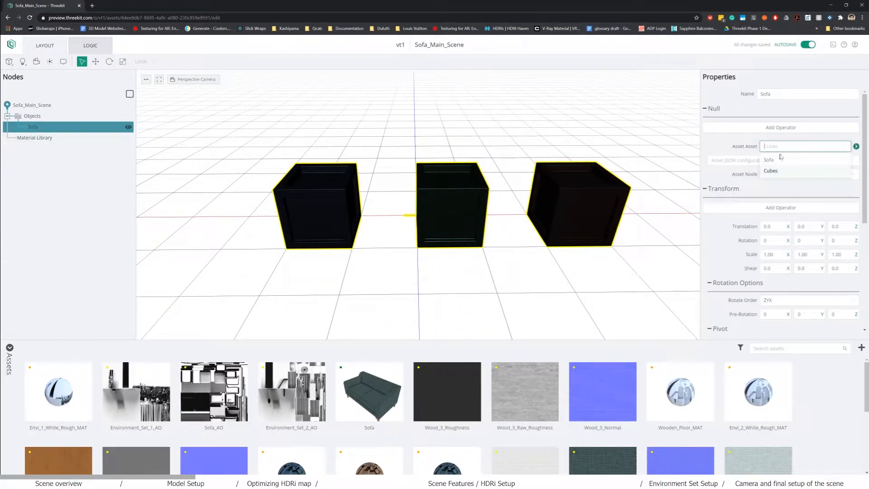
{"action": "left_click", "coordinate": [769, 160]}
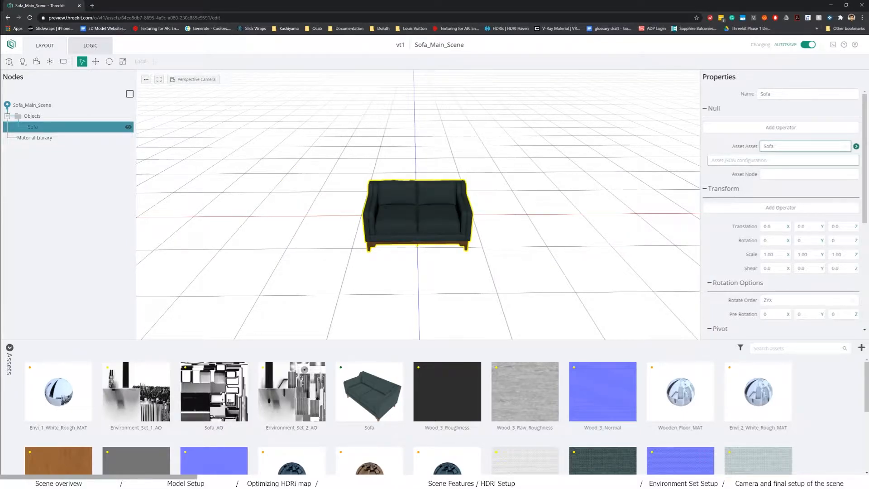
{"action": "scroll", "coordinate": [578, 184], "scroll_direction": "up", "scroll_amount": 5}
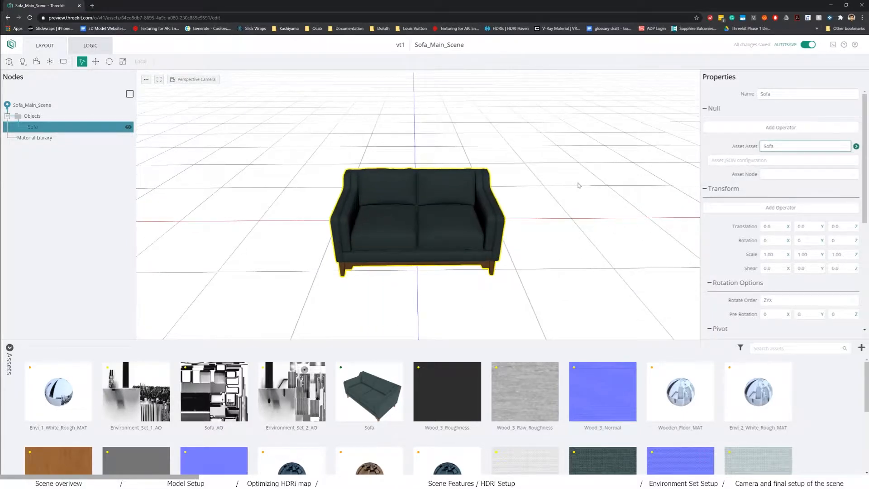
{"action": "left_click_drag", "start_coordinate": [571, 222], "coordinate": [555, 214]}
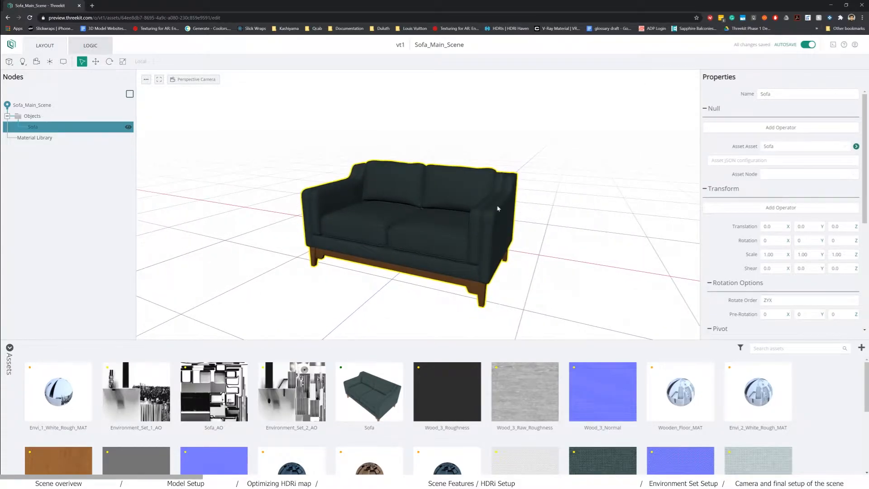
{"action": "left_click", "coordinate": [35, 105]}
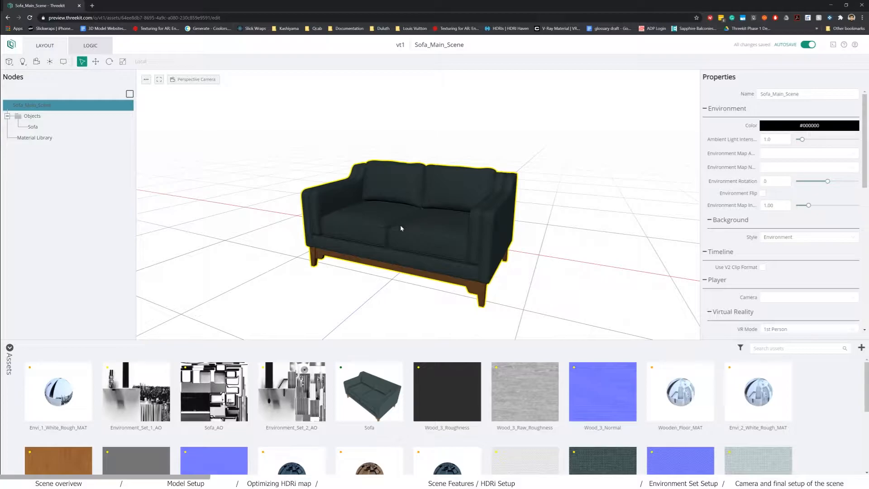
- Orbit the view toward the sofa's front and down to a lower angle
{"action": "left_click_drag", "start_coordinate": [378, 249], "coordinate": [390, 271]}
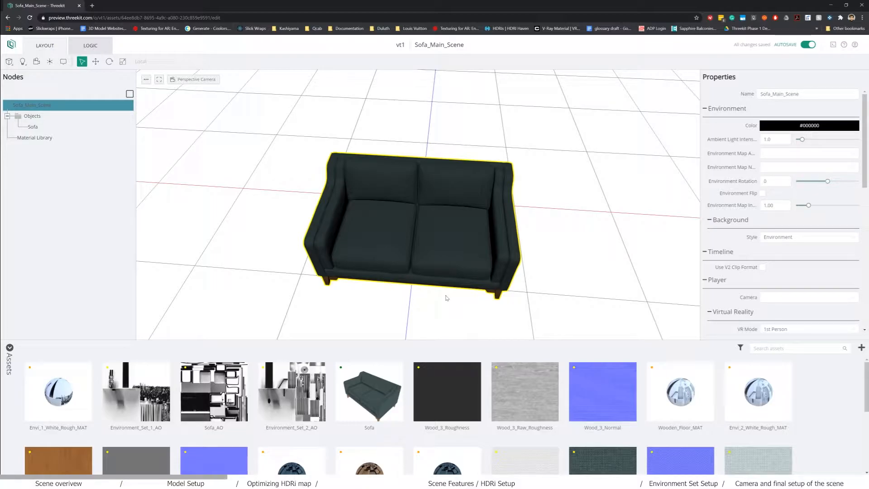
{"action": "left_click_drag", "start_coordinate": [446, 298], "coordinate": [445, 278]}
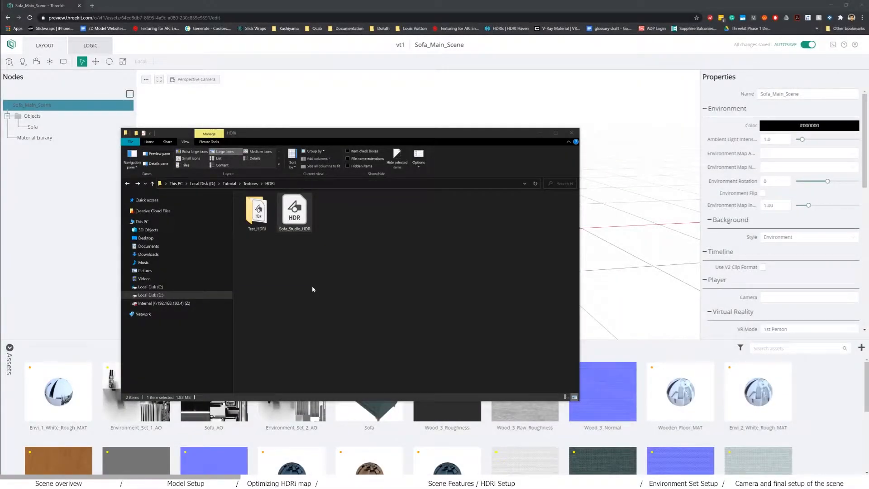
- Select Sofa_Studio_HDR in the HDRi folder window to open it in Photoshop
{"action": "left_click", "coordinate": [314, 287]}
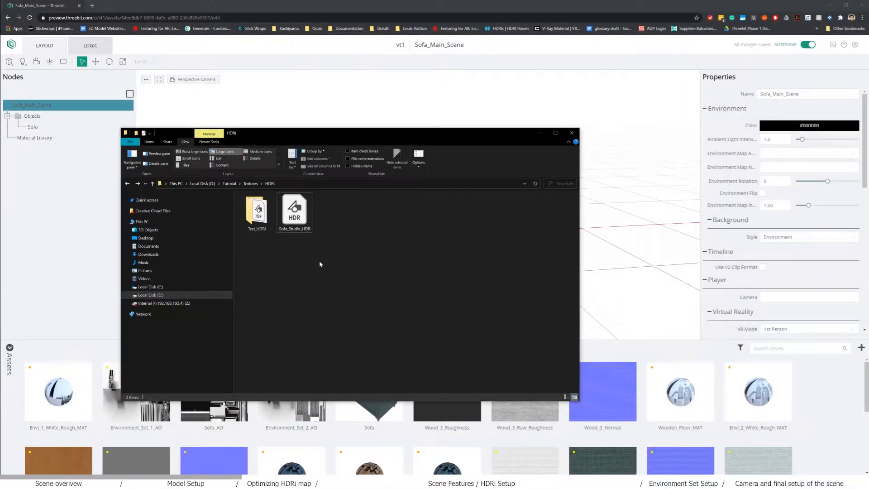
{"action": "left_click", "coordinate": [299, 219]}
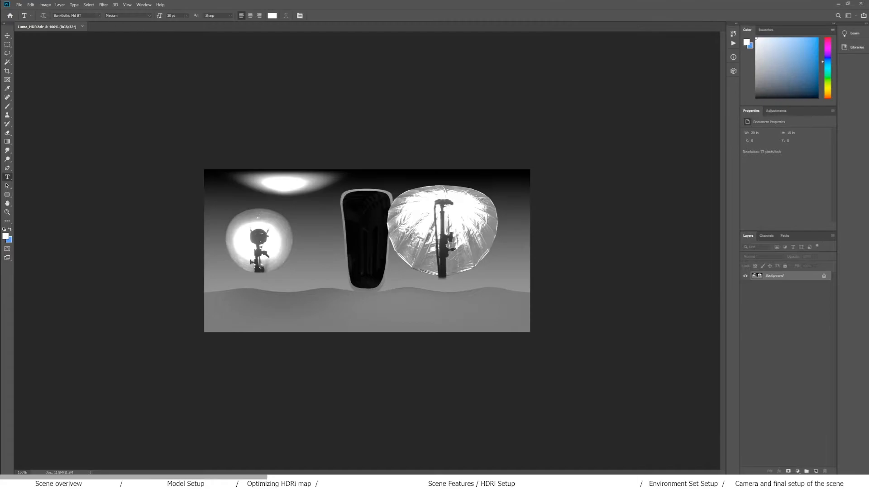
- Check in Image Size that the HDR image is 1440 × 720 pixels
{"action": "left_click", "coordinate": [45, 5]}
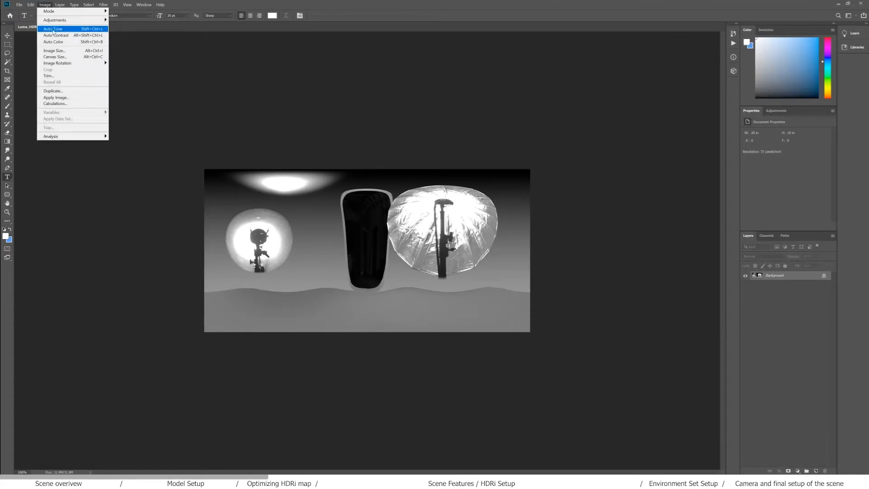
{"action": "left_click", "coordinate": [62, 50]}
{"action": "left_click", "coordinate": [479, 163]}
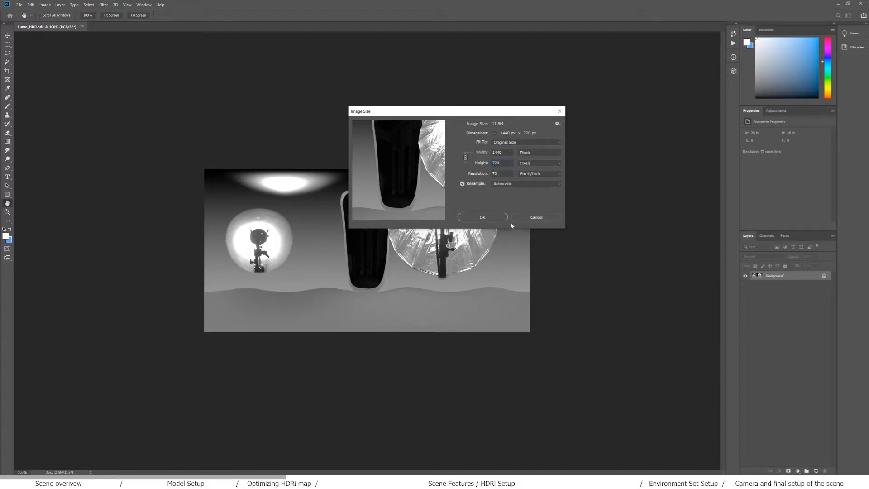
{"action": "left_click", "coordinate": [489, 216]}
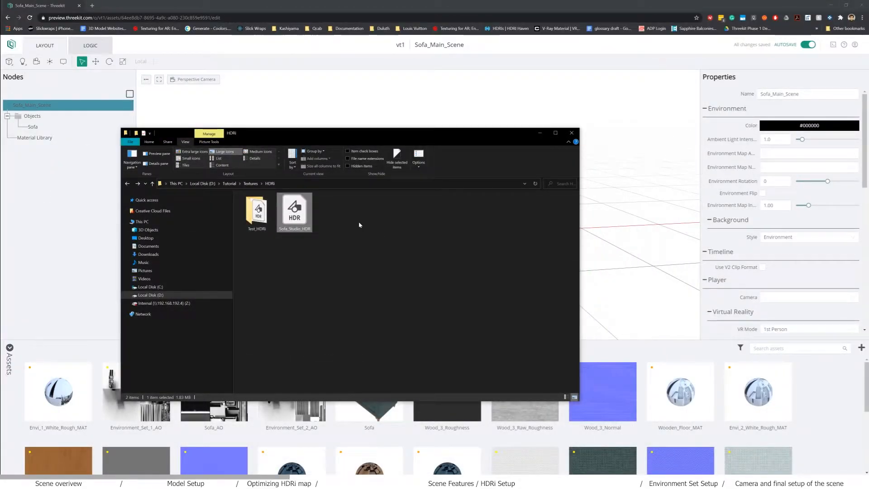
- Create a Folder asset named Hdri inside the Textures assets
{"action": "left_click", "coordinate": [11, 47]}
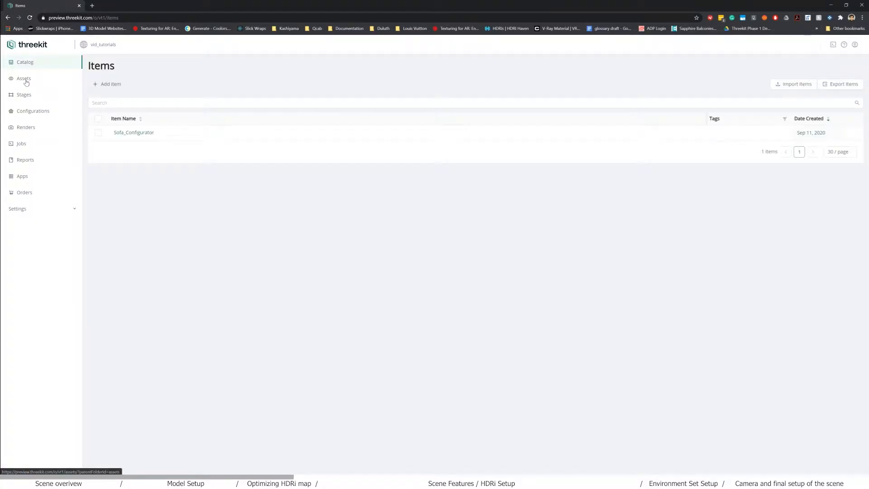
{"action": "left_click", "coordinate": [24, 78]}
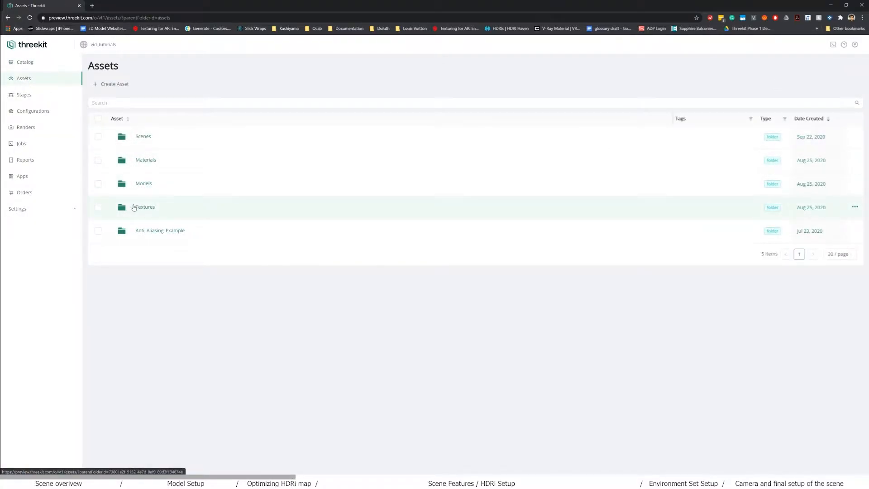
{"action": "left_click", "coordinate": [132, 208]}
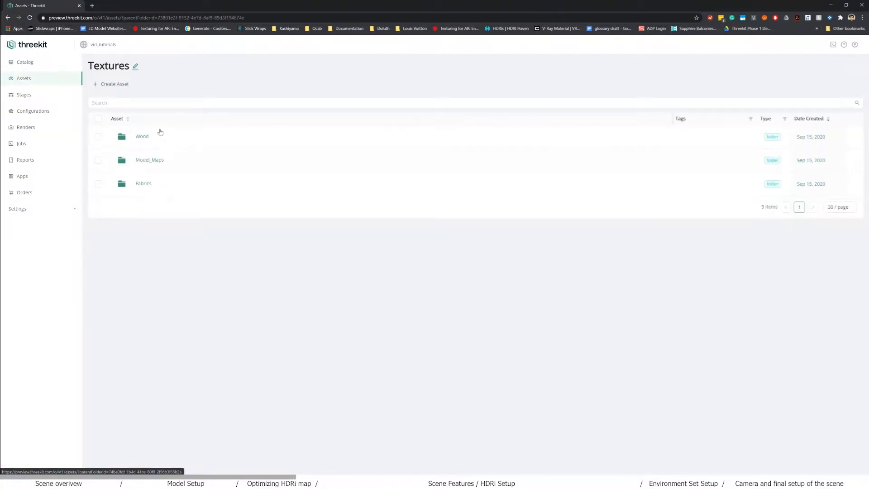
{"action": "left_click", "coordinate": [114, 88]}
{"action": "type", "text": "Hd"}
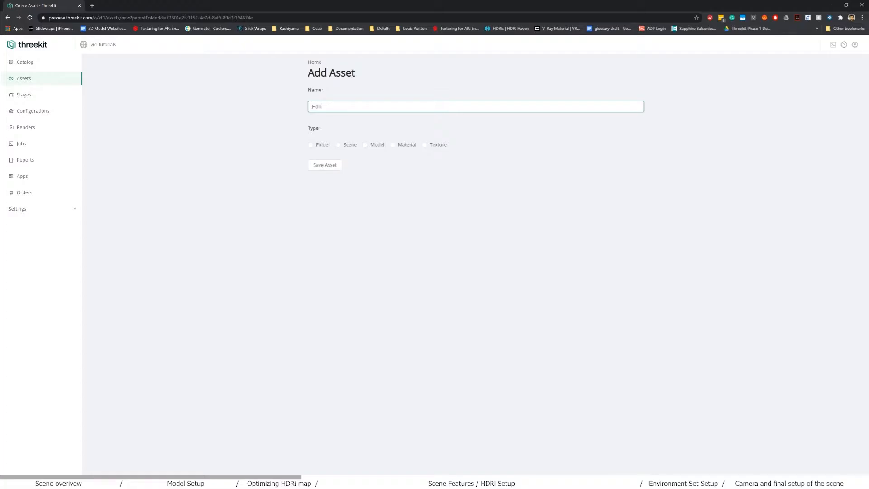
{"action": "type", "text": "ri"}
{"action": "left_click", "coordinate": [320, 145]}
{"action": "left_click", "coordinate": [325, 165]}
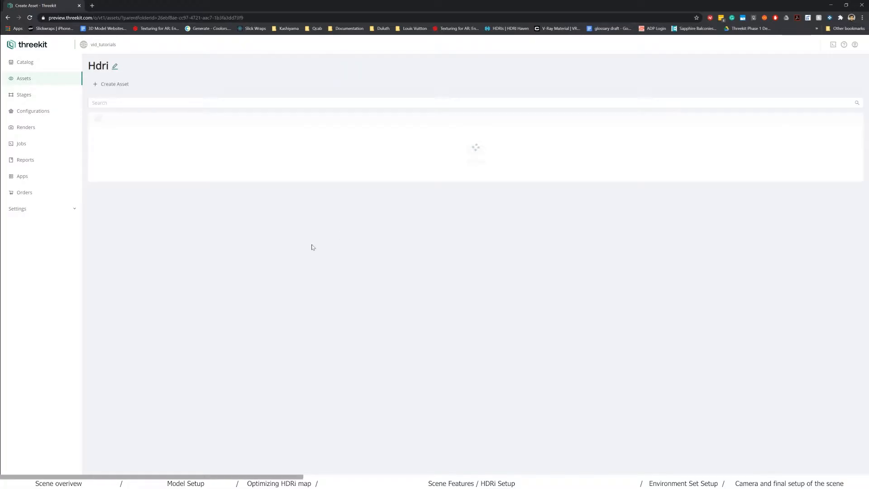
- Upload Sofa_Studio_HDR from the Explorer window into the Hdri folder
{"action": "mouse_move", "coordinate": [199, 468]}
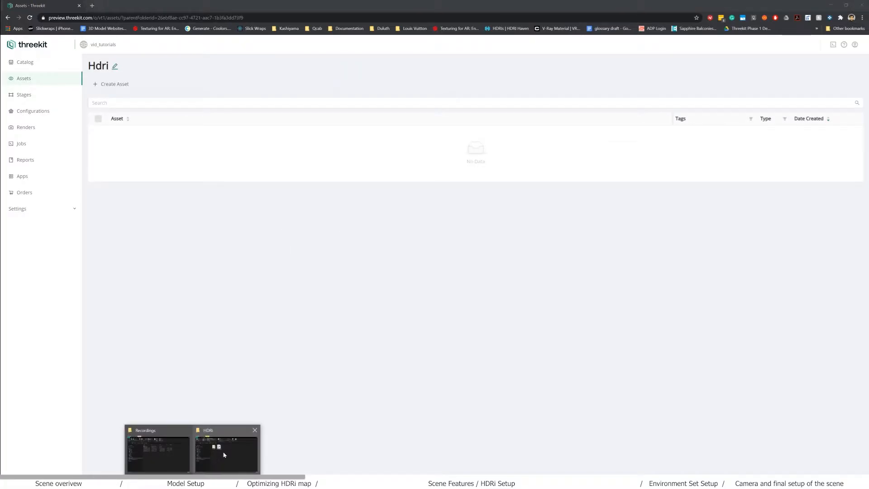
{"action": "left_click", "coordinate": [226, 448]}
{"action": "left_click_drag", "start_coordinate": [294, 211], "coordinate": [607, 158]}
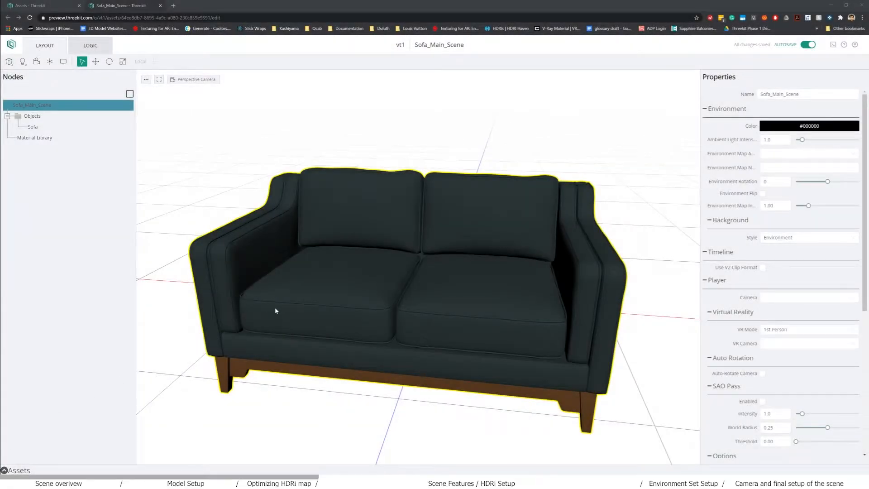
{"action": "mouse_move", "coordinate": [305, 311]}
{"action": "left_mouse_down"}
{"action": "mouse_move", "coordinate": [322, 315]}
{"action": "mouse_move", "coordinate": [291, 318]}
{"action": "left_mouse_up"}
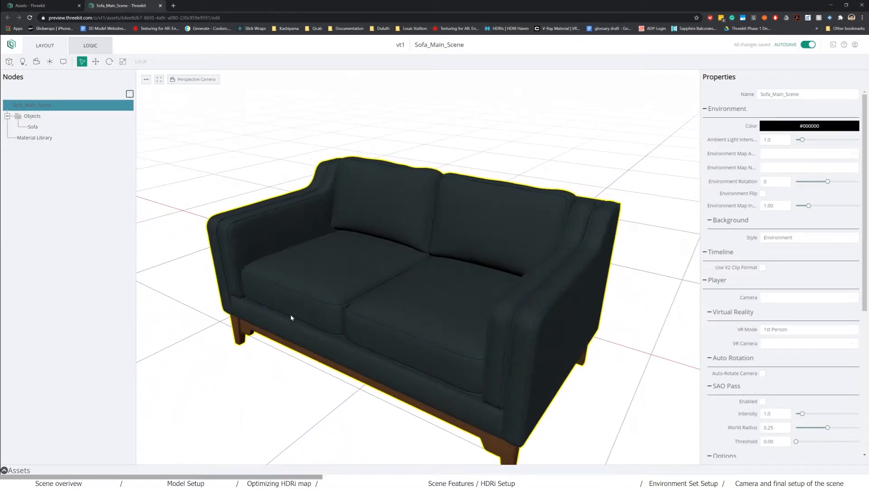
{"action": "left_click", "coordinate": [30, 18]}
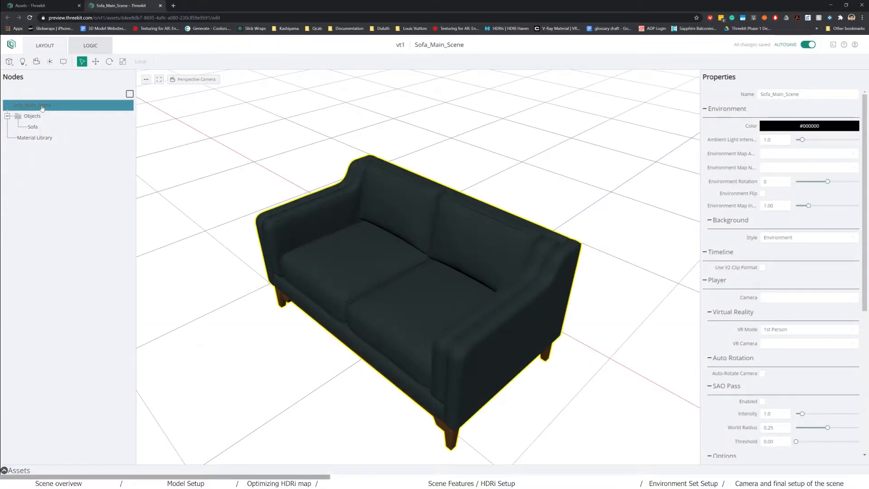
{"action": "left_click", "coordinate": [40, 107]}
{"action": "left_click", "coordinate": [39, 107]}
{"action": "left_click", "coordinate": [776, 155]}
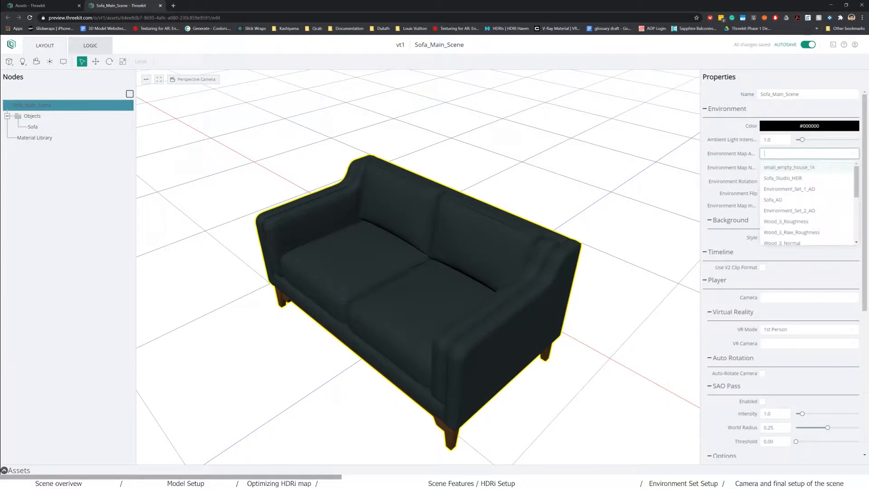
{"action": "left_click", "coordinate": [781, 179]}
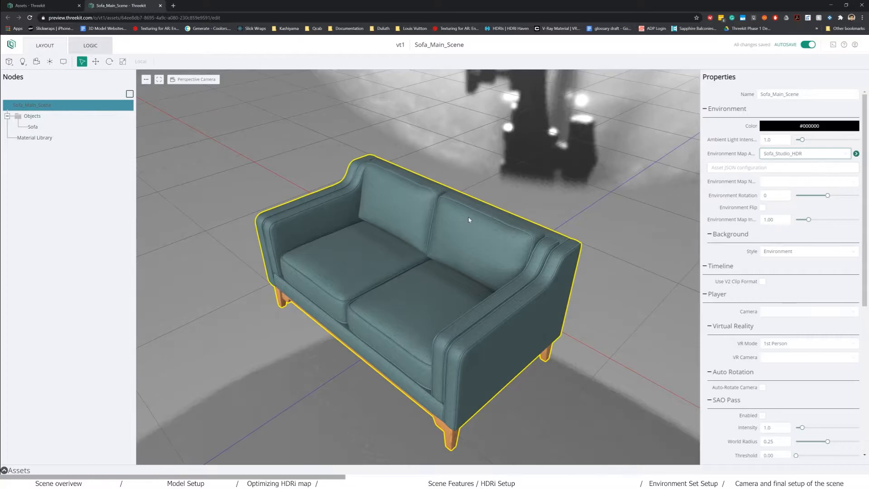
{"action": "left_click_drag", "start_coordinate": [450, 276], "coordinate": [629, 270]}
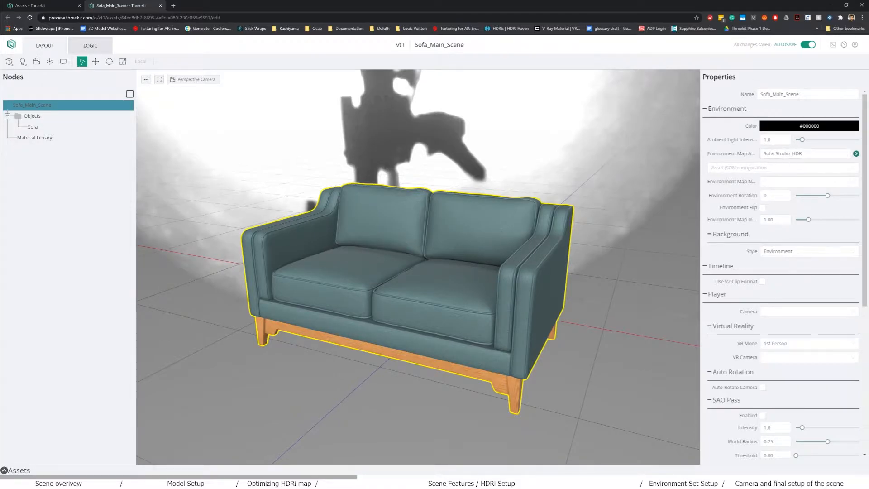
{"action": "mouse_move", "coordinate": [827, 195]}
{"action": "left_mouse_down"}
{"action": "mouse_move", "coordinate": [800, 195]}
{"action": "mouse_move", "coordinate": [839, 204]}
{"action": "left_mouse_up"}
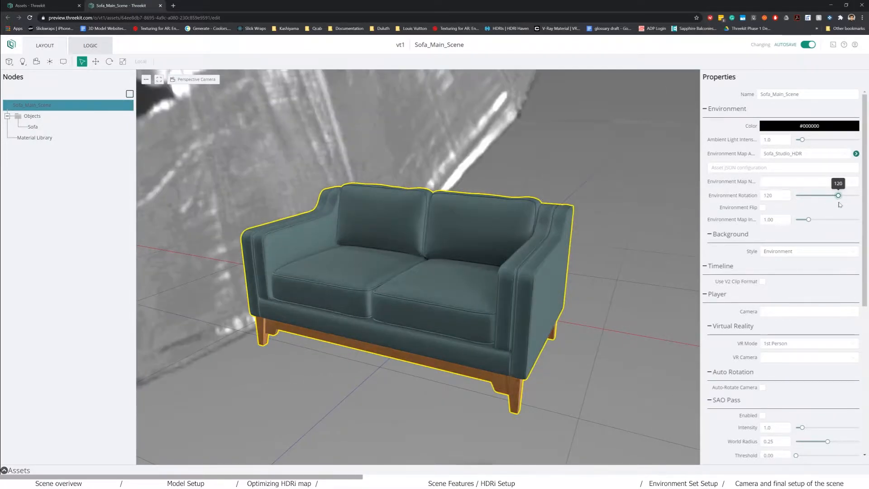
{"action": "left_click_drag", "start_coordinate": [550, 227], "coordinate": [571, 256]}
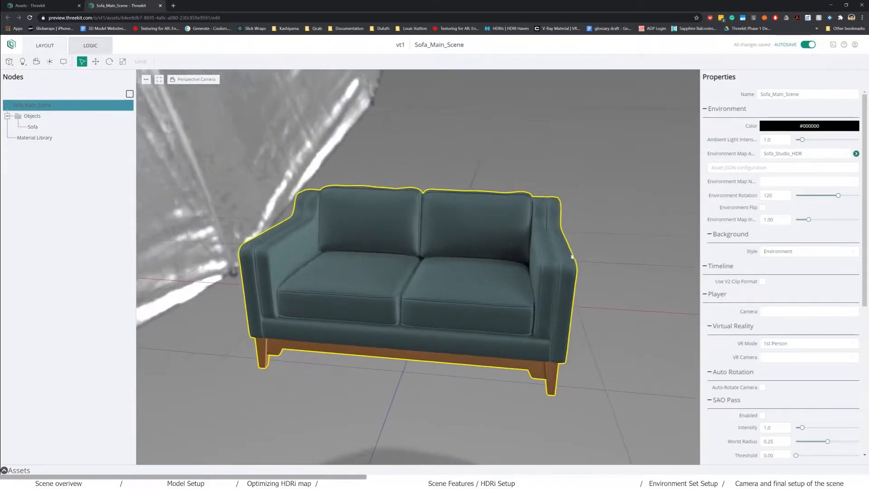
{"action": "left_click", "coordinate": [771, 195]}
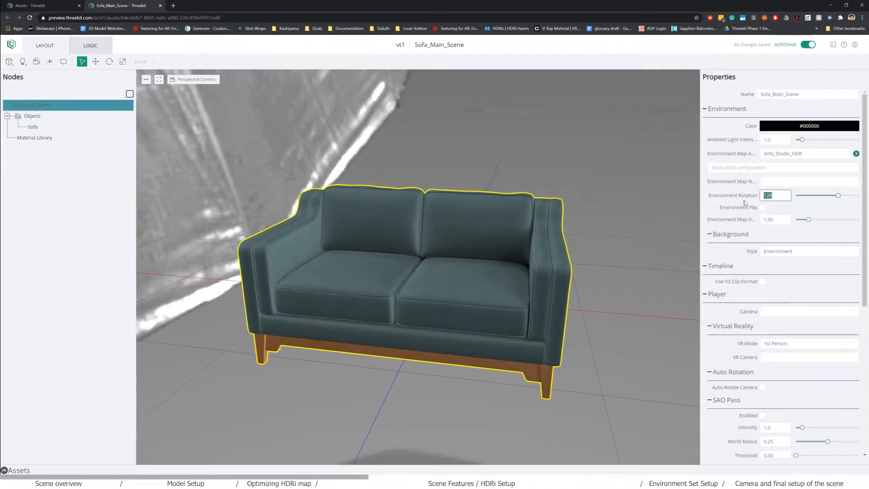
{"action": "type", "text": "180"}
{"action": "left_click", "coordinate": [769, 219]}
{"action": "left_click", "coordinate": [762, 208]}
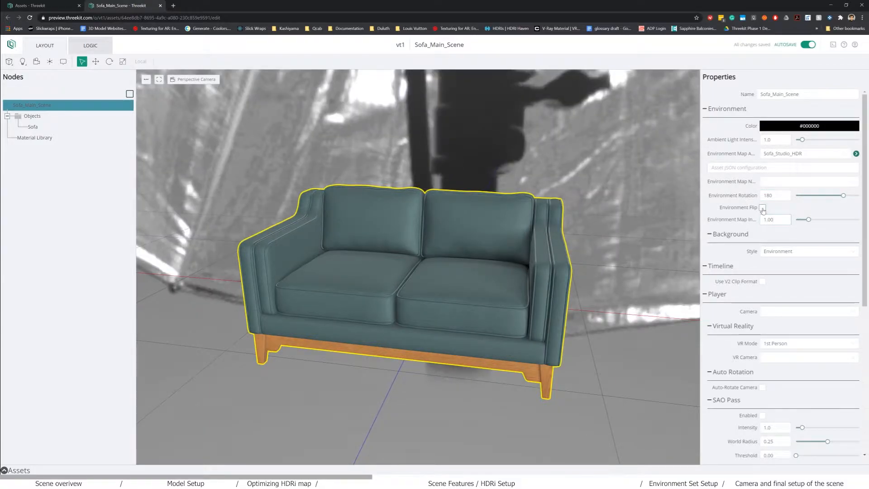
{"action": "left_click", "coordinate": [762, 208]}
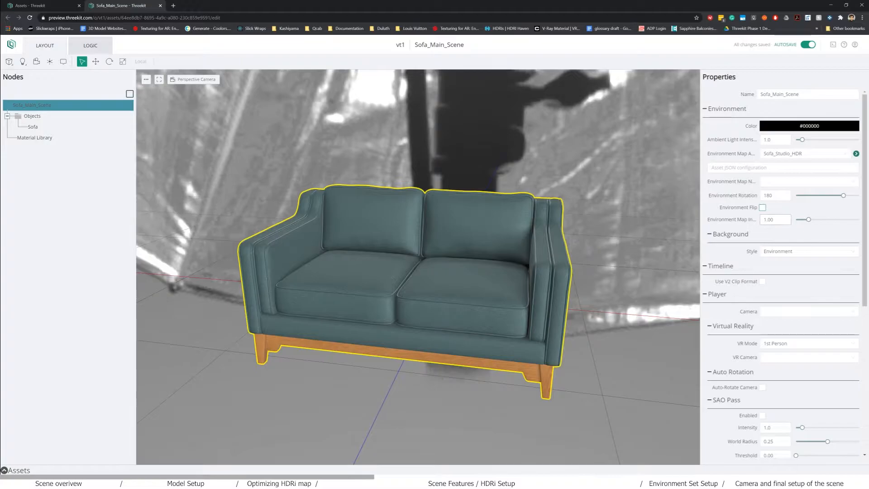
{"action": "left_click_drag", "start_coordinate": [808, 219], "coordinate": [816, 224]}
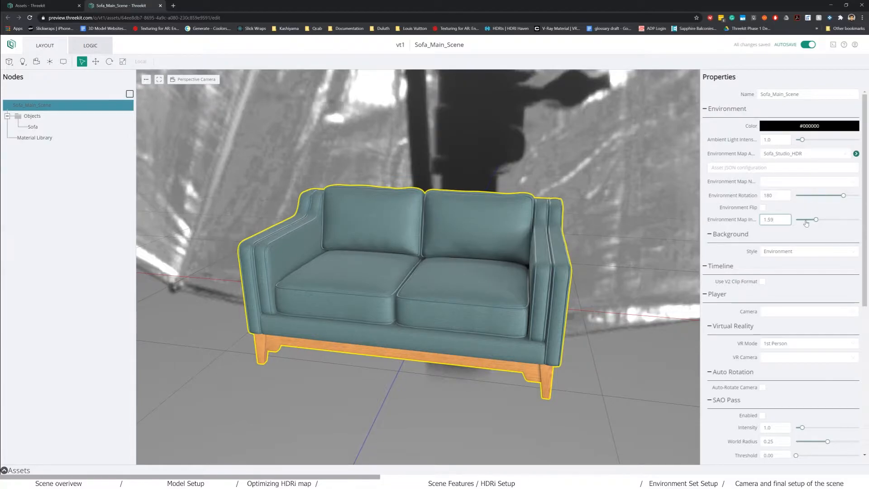
{"action": "mouse_move", "coordinate": [815, 220]}
{"action": "left_mouse_down"}
{"action": "mouse_move", "coordinate": [805, 221]}
{"action": "mouse_move", "coordinate": [828, 221]}
{"action": "left_mouse_up"}
{"action": "left_click", "coordinate": [774, 220]}
{"action": "double_click", "coordinate": [770, 219]}
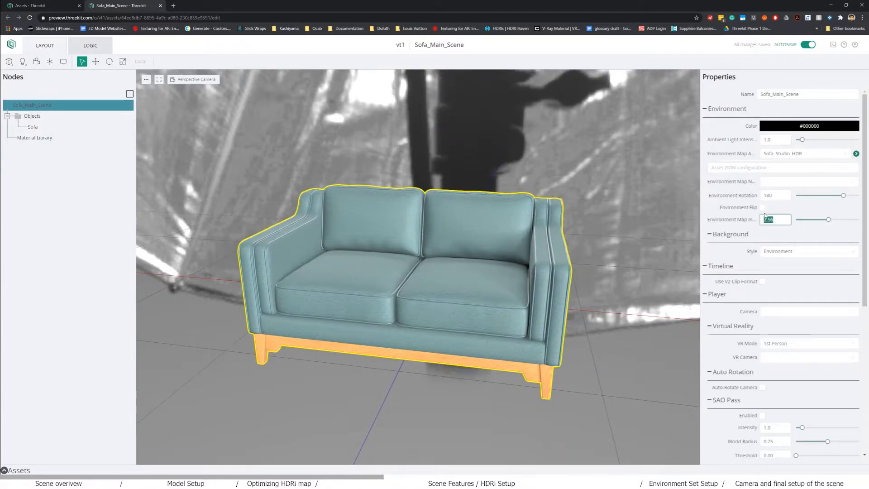
{"action": "type", "text": "1"}
{"action": "left_click", "coordinate": [779, 195]}
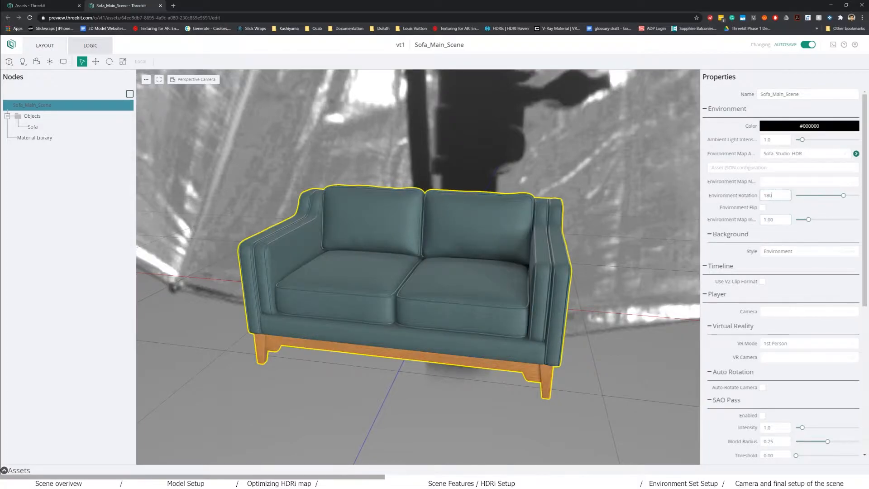
- Set the environment colour to light grey #d2d2d2 and ambient intensity to 1.0
{"action": "left_click", "coordinate": [790, 129]}
{"action": "left_click", "coordinate": [715, 170]}
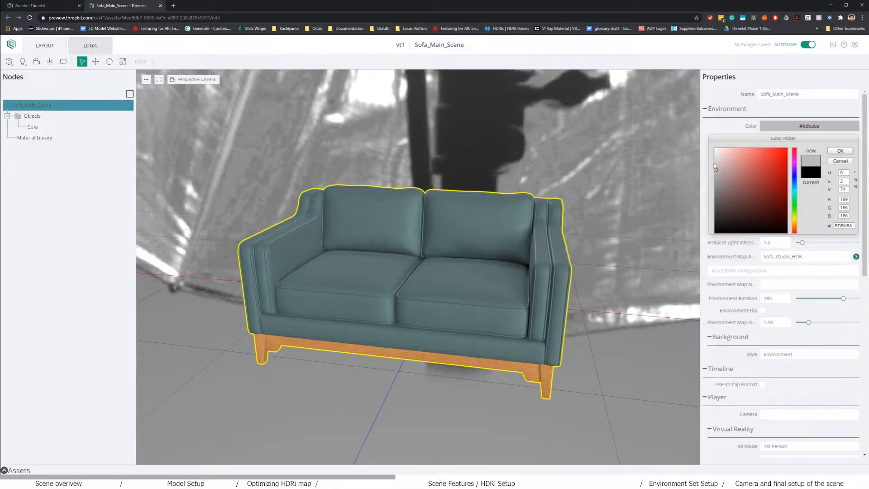
{"action": "left_click_drag", "start_coordinate": [714, 168], "coordinate": [714, 165]}
{"action": "left_click", "coordinate": [840, 151]}
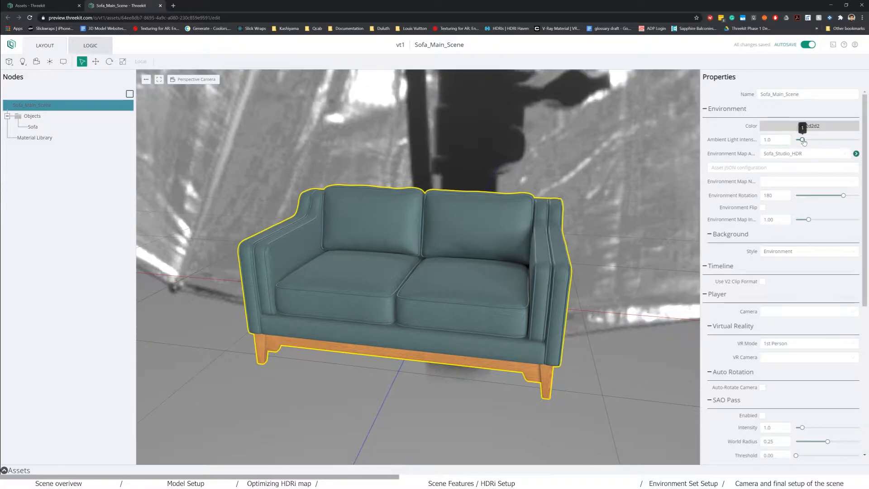
{"action": "mouse_move", "coordinate": [803, 140]}
{"action": "left_mouse_down"}
{"action": "mouse_move", "coordinate": [818, 143]}
{"action": "mouse_move", "coordinate": [800, 144]}
{"action": "mouse_move", "coordinate": [806, 148]}
{"action": "left_mouse_up"}
{"action": "double_click", "coordinate": [775, 139]}
{"action": "type", "text": "1"}
{"action": "left_click", "coordinate": [776, 195]}
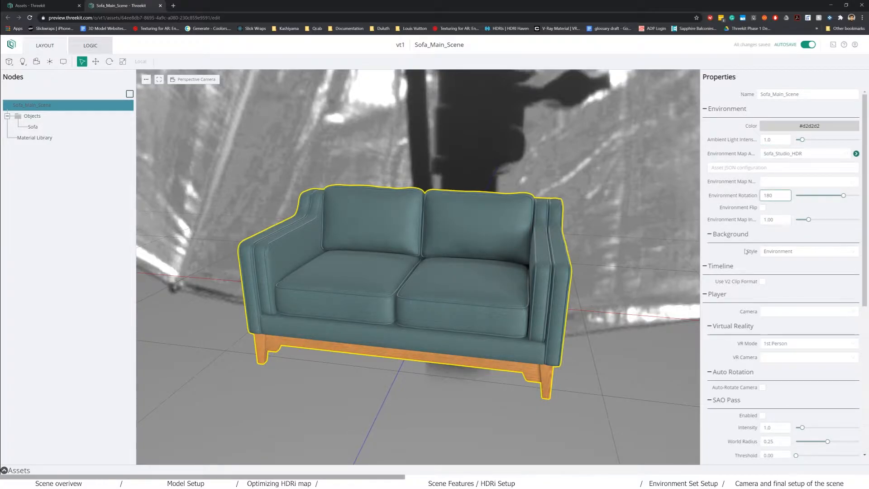
- Try a Transparent background, then set Background Style to Color with black #000000
{"action": "left_click", "coordinate": [781, 256]}
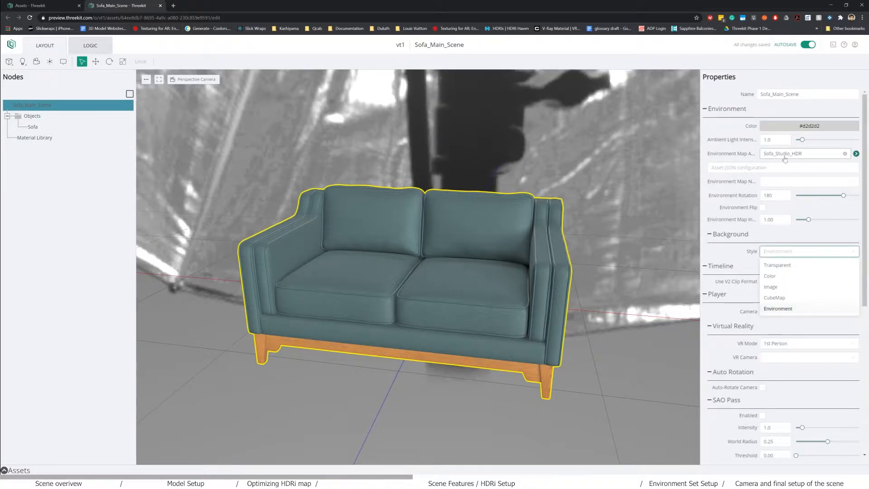
{"action": "left_click", "coordinate": [777, 265]}
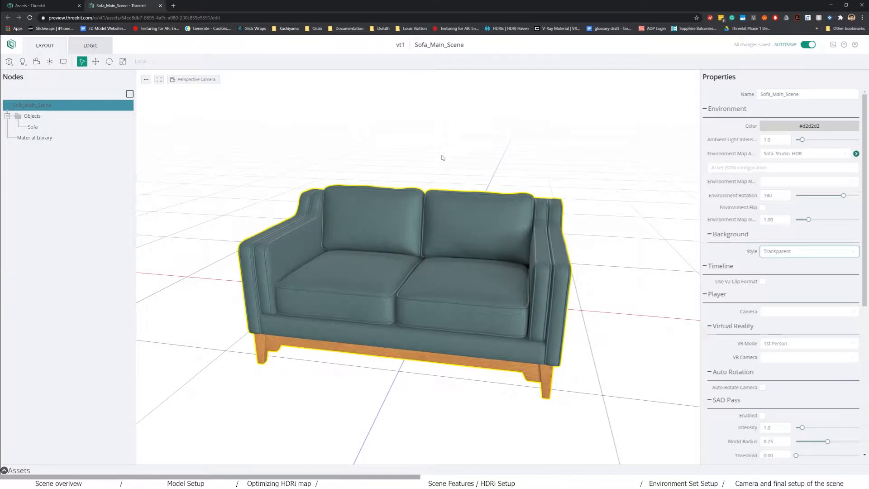
{"action": "left_click", "coordinate": [805, 251]}
{"action": "left_click", "coordinate": [779, 277]}
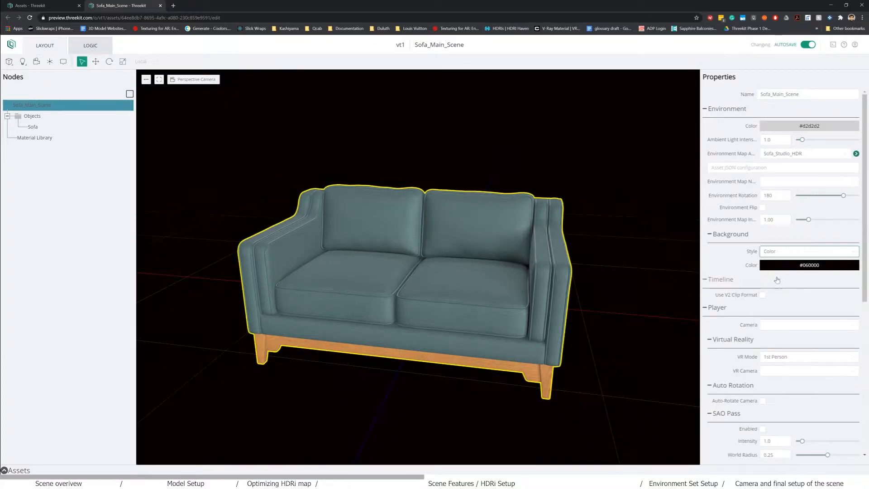
{"action": "left_click_drag", "start_coordinate": [303, 380], "coordinate": [320, 364]}
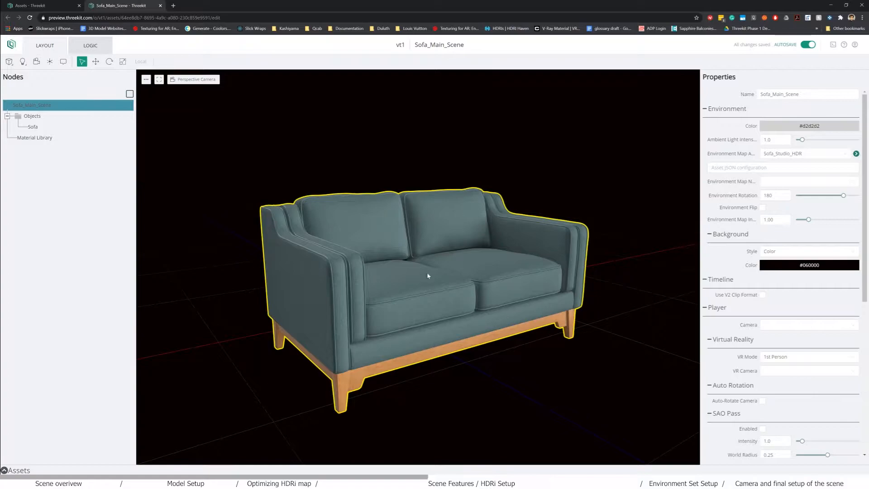
{"action": "left_click", "coordinate": [817, 267]}
{"action": "left_click", "coordinate": [715, 372]}
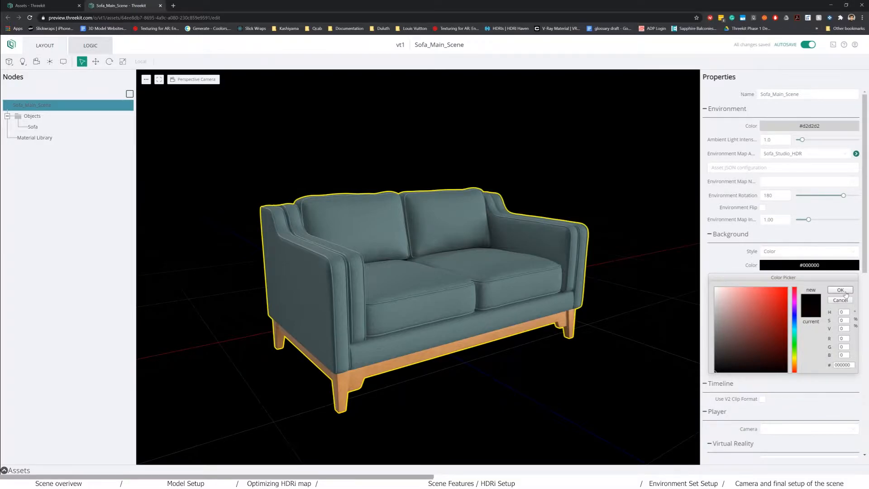
{"action": "left_click", "coordinate": [843, 291]}
- Preview the HDR image as background, then return to the solid black Color background
{"action": "left_click", "coordinate": [789, 252]}
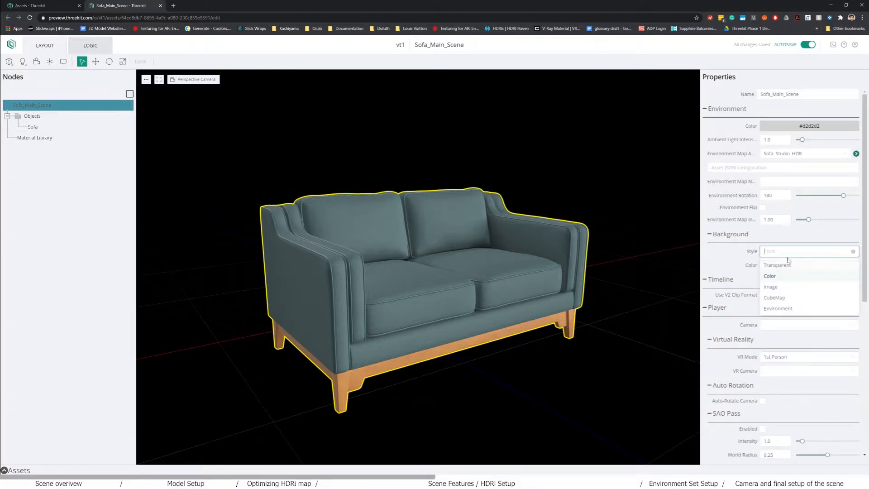
{"action": "left_click", "coordinate": [779, 287]}
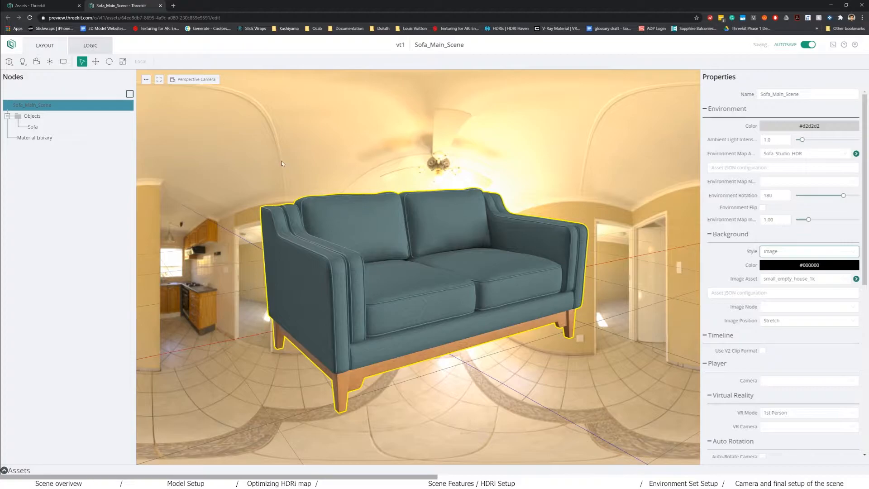
{"action": "left_click_drag", "start_coordinate": [570, 365], "coordinate": [433, 253]}
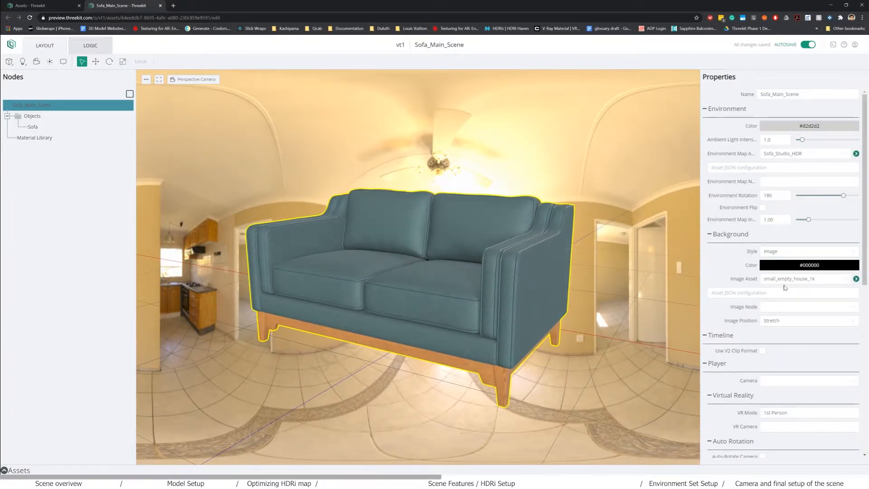
{"action": "left_click", "coordinate": [787, 252]}
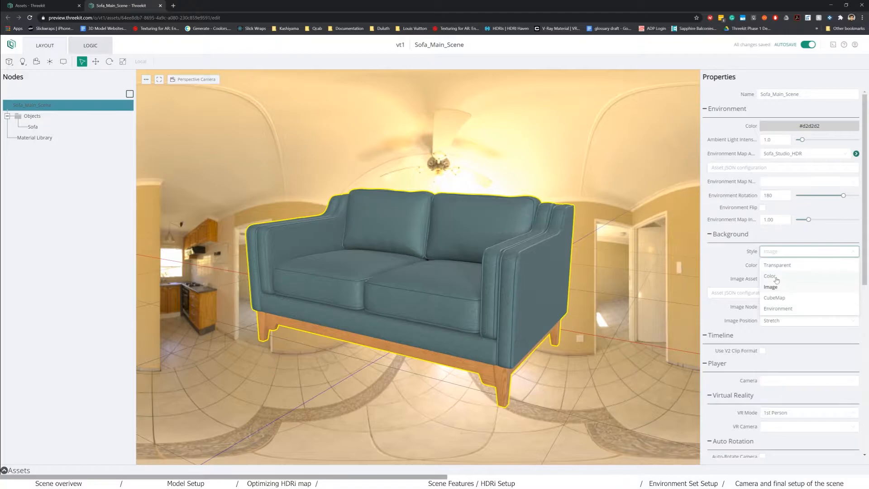
{"action": "left_click", "coordinate": [775, 277]}
{"action": "mouse_move", "coordinate": [563, 313]}
{"action": "left_mouse_down"}
{"action": "mouse_move", "coordinate": [506, 322]}
{"action": "mouse_move", "coordinate": [595, 323]}
{"action": "left_mouse_up"}
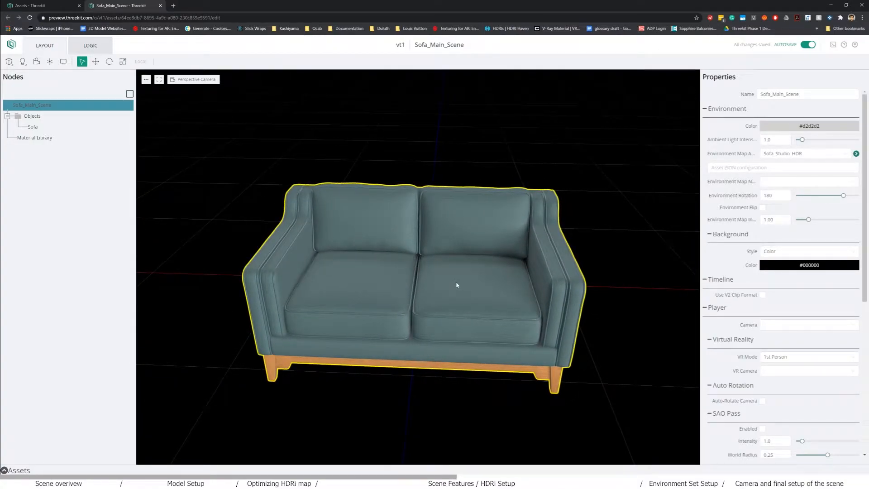
- Enable SAO Pass ambient occlusion and drag its intensity up to 2.1
{"action": "left_click_drag", "start_coordinate": [489, 306], "coordinate": [495, 300]}
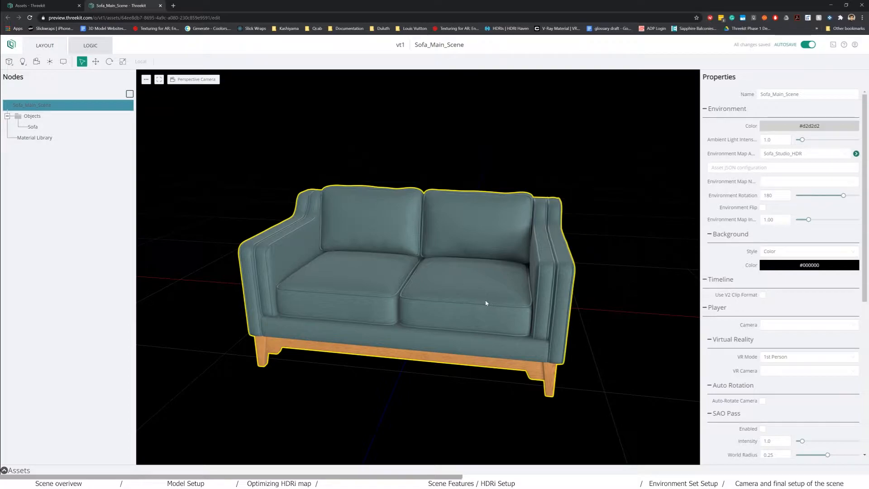
{"action": "left_click_drag", "start_coordinate": [471, 304], "coordinate": [516, 337]}
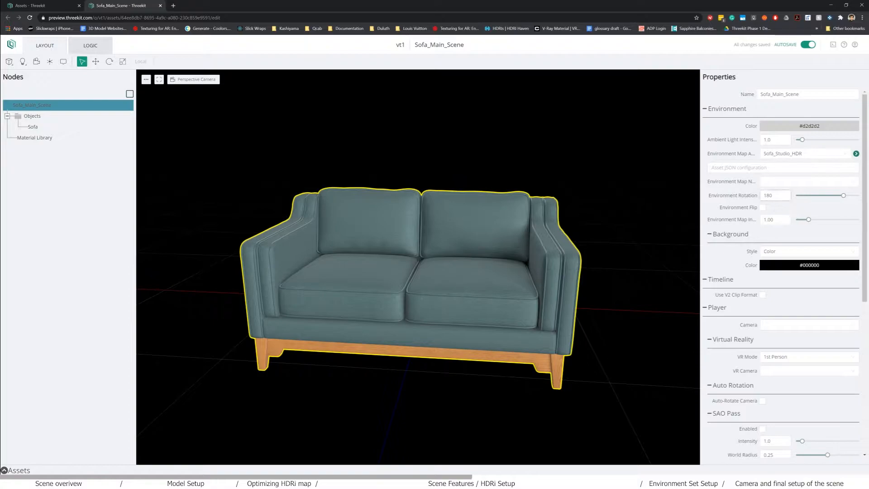
{"action": "left_click", "coordinate": [771, 219]}
{"action": "scroll", "coordinate": [748, 298], "scroll_direction": "down", "scroll_amount": 3}
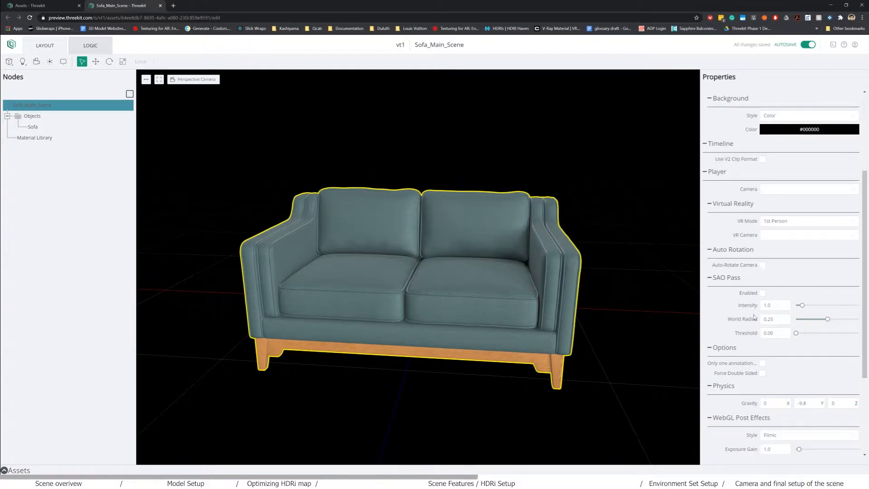
{"action": "scroll", "coordinate": [753, 317], "scroll_direction": "down", "scroll_amount": 1}
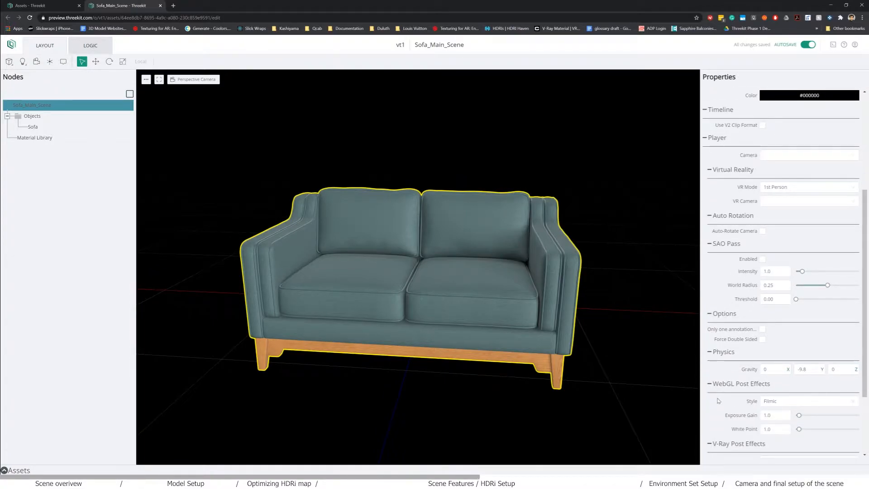
{"action": "scroll", "coordinate": [715, 280], "scroll_direction": "down", "scroll_amount": 3}
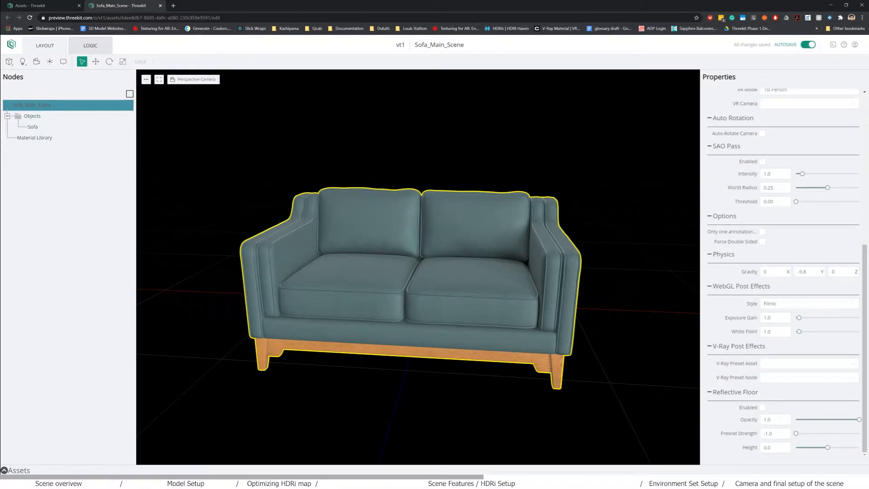
{"action": "scroll", "coordinate": [780, 272], "scroll_direction": "up", "scroll_amount": 2}
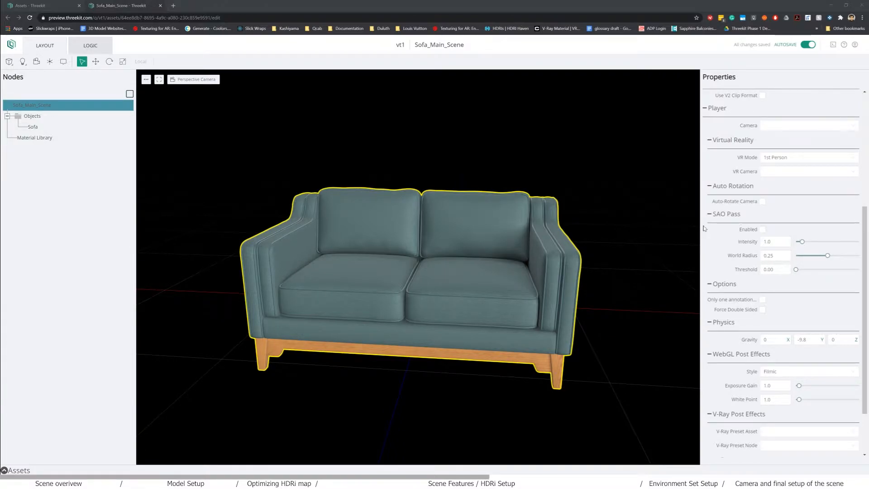
{"action": "left_click_drag", "start_coordinate": [396, 350], "coordinate": [380, 318]}
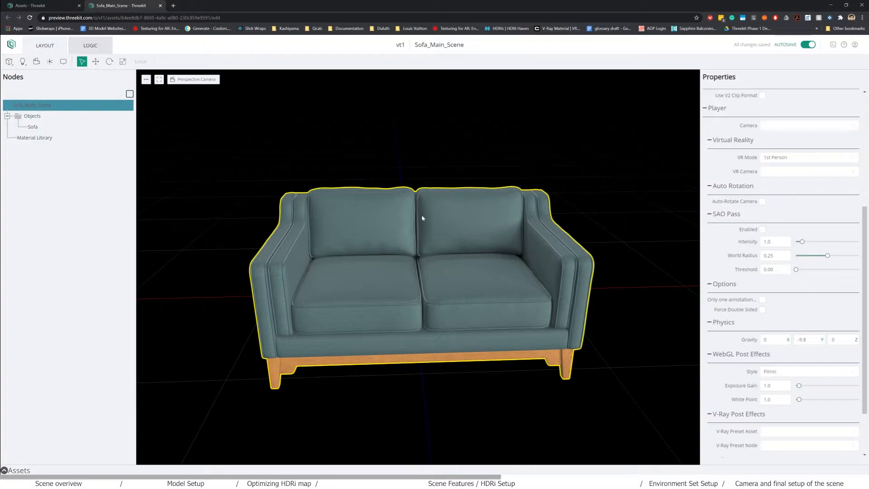
{"action": "left_click", "coordinate": [762, 230]}
{"action": "left_click_drag", "start_coordinate": [620, 277], "coordinate": [657, 286]}
{"action": "mouse_move", "coordinate": [802, 242]}
{"action": "left_mouse_down"}
{"action": "mouse_move", "coordinate": [833, 247]}
{"action": "mouse_move", "coordinate": [809, 243]}
{"action": "left_mouse_up"}
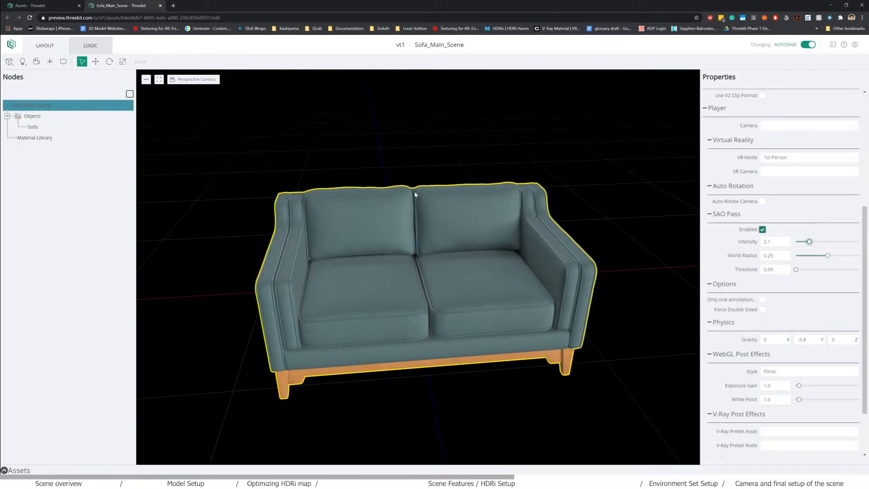
- Clear the Sofa_AO image from Fabric_1_MAT's AO Image Asset slot
{"action": "left_click", "coordinate": [42, 8]}
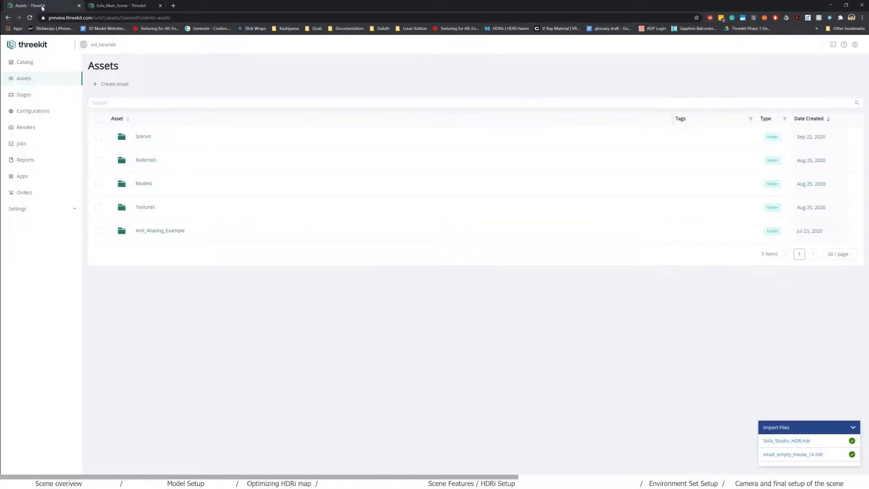
{"action": "left_click", "coordinate": [153, 161]}
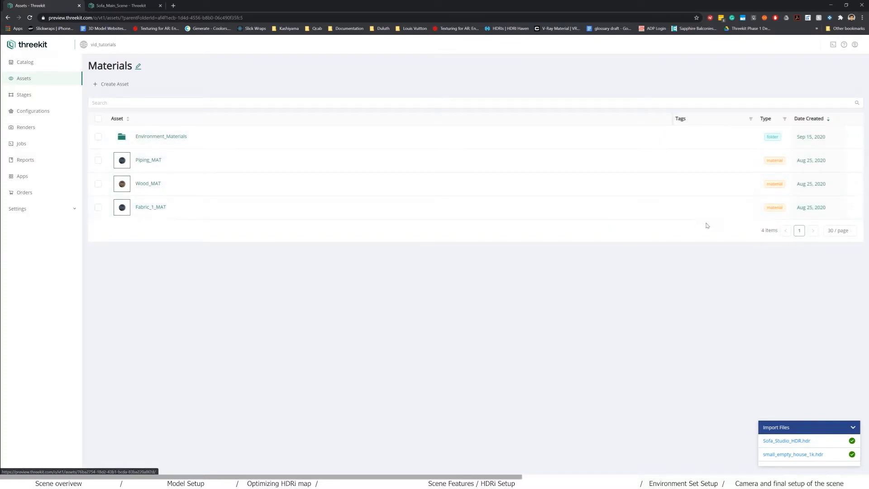
{"action": "left_click", "coordinate": [141, 136]}
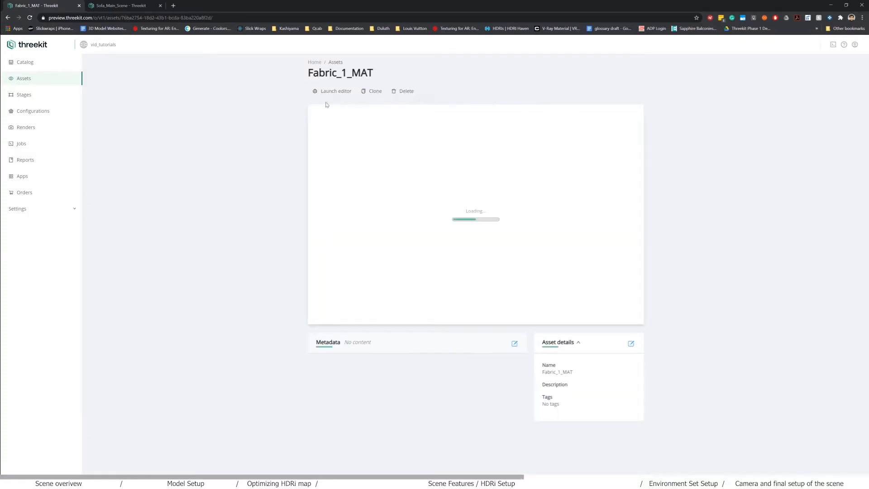
{"action": "left_click", "coordinate": [333, 96]}
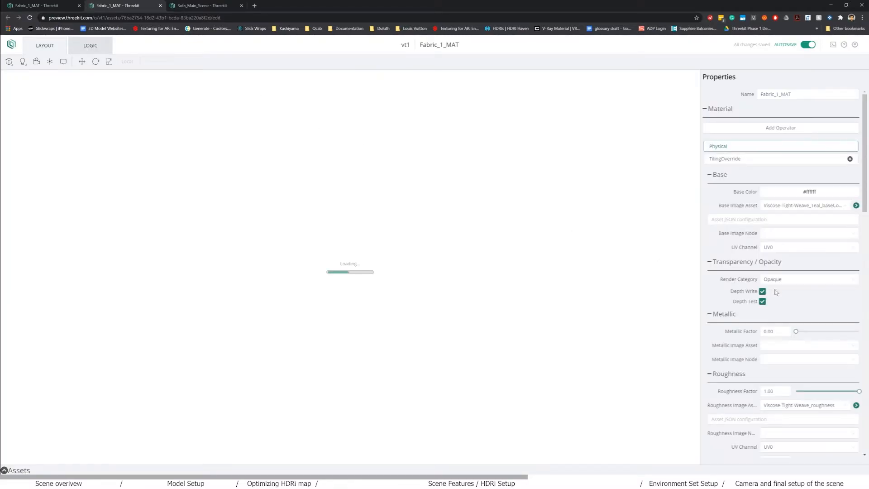
{"action": "scroll", "coordinate": [807, 300], "scroll_direction": "down", "scroll_amount": 15}
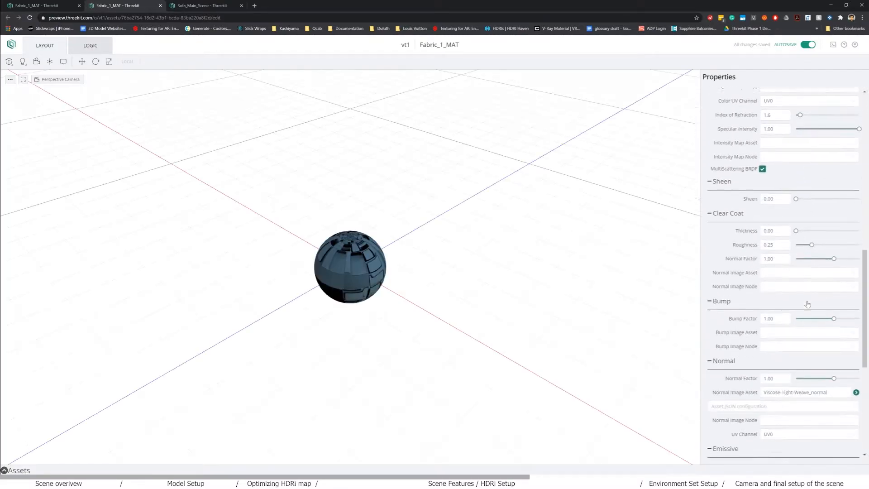
{"action": "scroll", "coordinate": [806, 304], "scroll_direction": "down", "scroll_amount": 3}
{"action": "scroll", "coordinate": [822, 309], "scroll_direction": "down", "scroll_amount": 1}
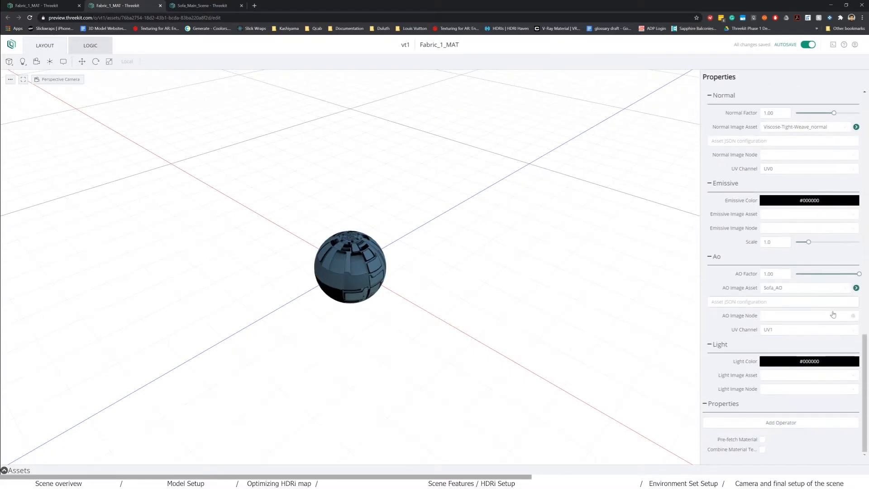
{"action": "left_click", "coordinate": [845, 288]}
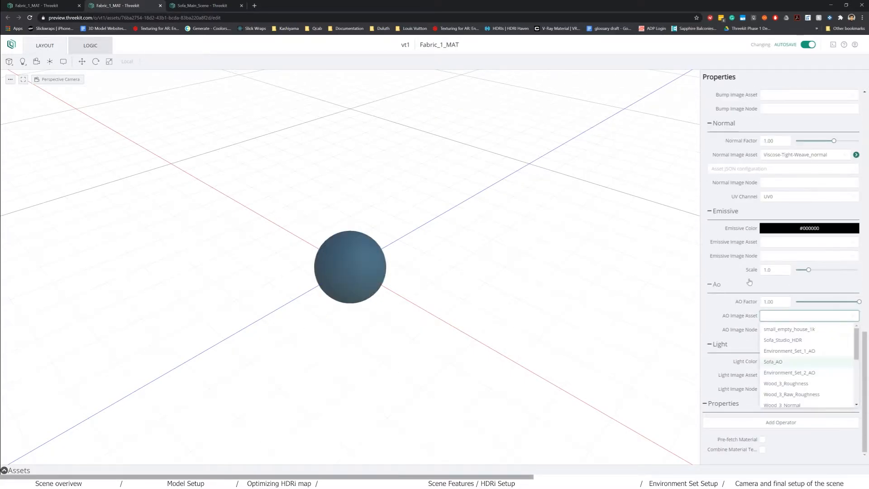
- Go back to Sofa_Main_Scene and orbit to a more frontal view of the sofa
{"action": "left_click", "coordinate": [202, 6]}
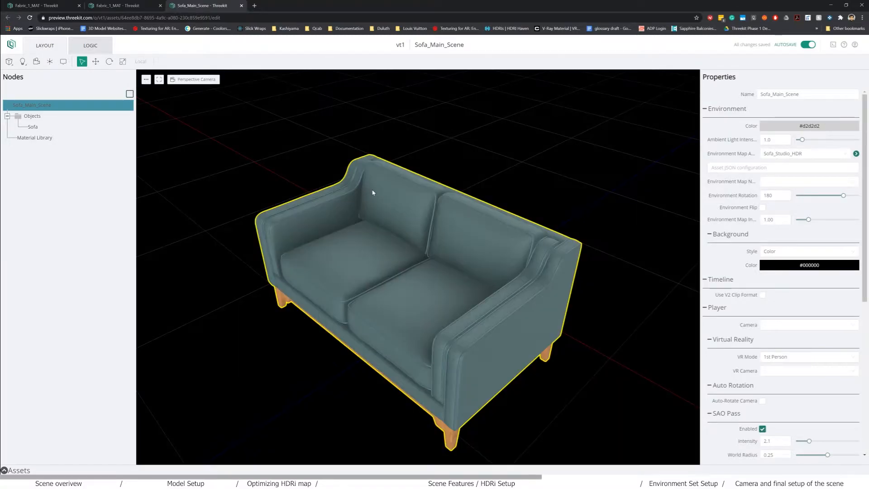
{"action": "scroll", "coordinate": [416, 291], "scroll_direction": "up", "scroll_amount": 2}
{"action": "left_click_drag", "start_coordinate": [416, 291], "coordinate": [454, 287]}
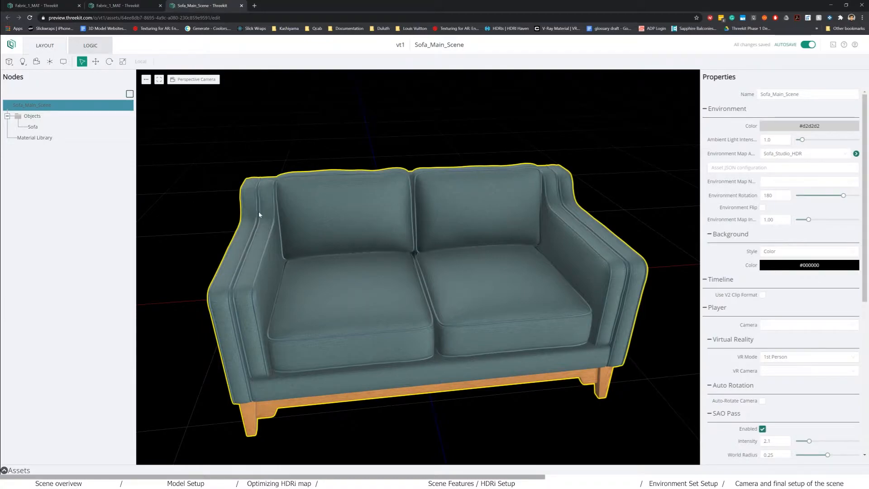
- Set the SAO Pass intensity to 1.0 and world radius to 0.15, orbiting to check the shading
{"action": "left_click_drag", "start_coordinate": [517, 242], "coordinate": [535, 229]}
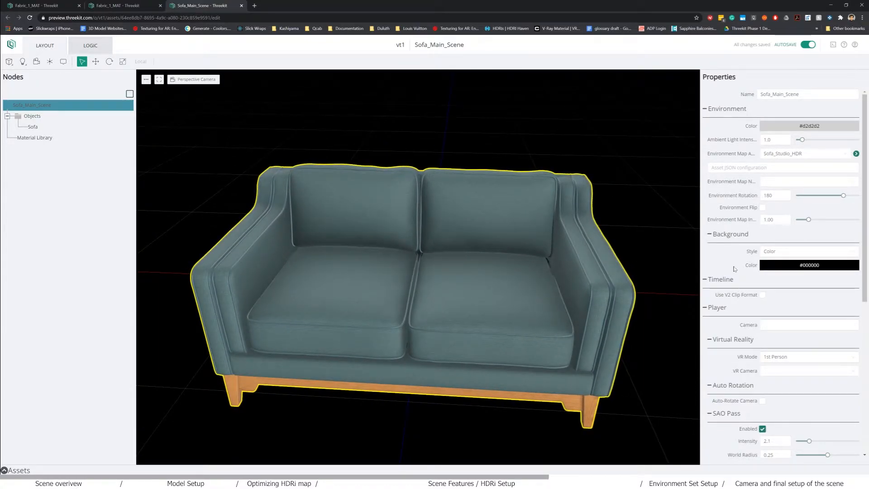
{"action": "scroll", "coordinate": [796, 317], "scroll_direction": "down", "scroll_amount": 2}
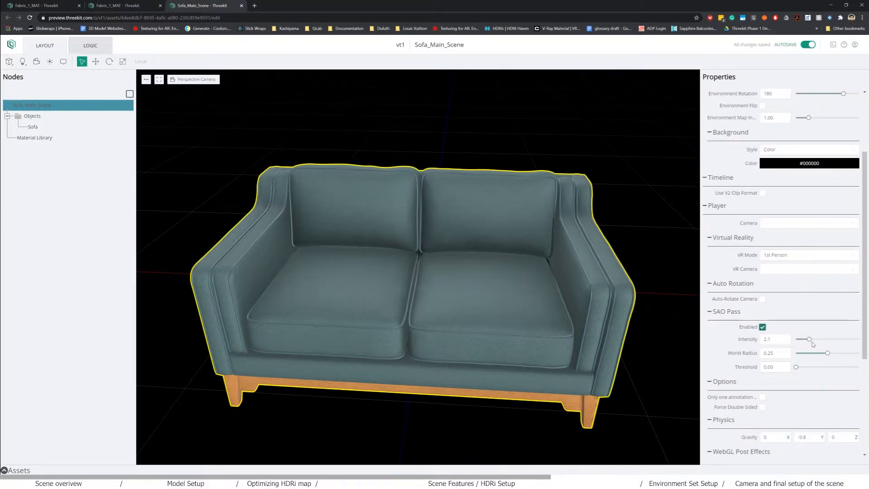
{"action": "mouse_move", "coordinate": [809, 339]}
{"action": "left_mouse_down"}
{"action": "mouse_move", "coordinate": [827, 340]}
{"action": "mouse_move", "coordinate": [753, 342]}
{"action": "left_mouse_up"}
{"action": "type", "text": "1"}
{"action": "left_click", "coordinate": [784, 354]}
{"action": "mouse_move", "coordinate": [827, 359]}
{"action": "left_mouse_down"}
{"action": "mouse_move", "coordinate": [798, 357]}
{"action": "mouse_move", "coordinate": [830, 357]}
{"action": "mouse_move", "coordinate": [814, 353]}
{"action": "mouse_move", "coordinate": [799, 368]}
{"action": "mouse_move", "coordinate": [812, 367]}
{"action": "mouse_move", "coordinate": [795, 367]}
{"action": "left_mouse_up"}
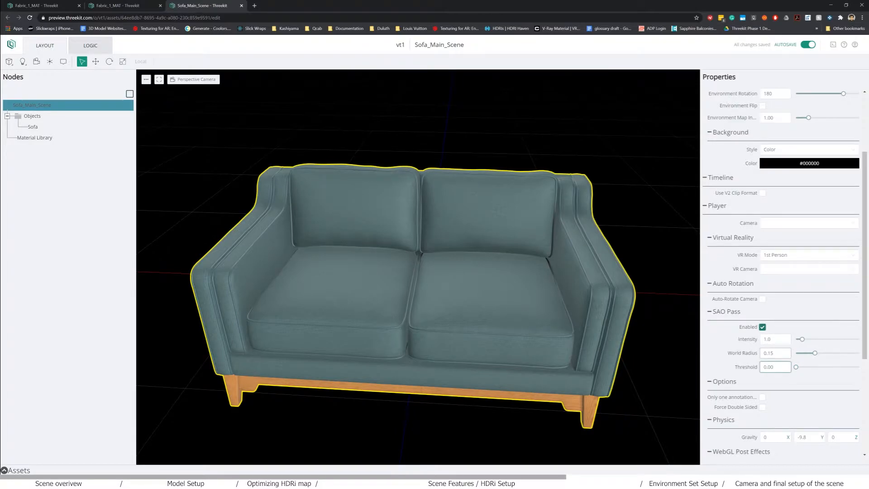
{"action": "mouse_move", "coordinate": [424, 316]}
{"action": "left_mouse_down"}
{"action": "mouse_move", "coordinate": [442, 314]}
{"action": "mouse_move", "coordinate": [438, 294]}
{"action": "mouse_move", "coordinate": [417, 359]}
{"action": "mouse_move", "coordinate": [434, 321]}
{"action": "left_mouse_up"}
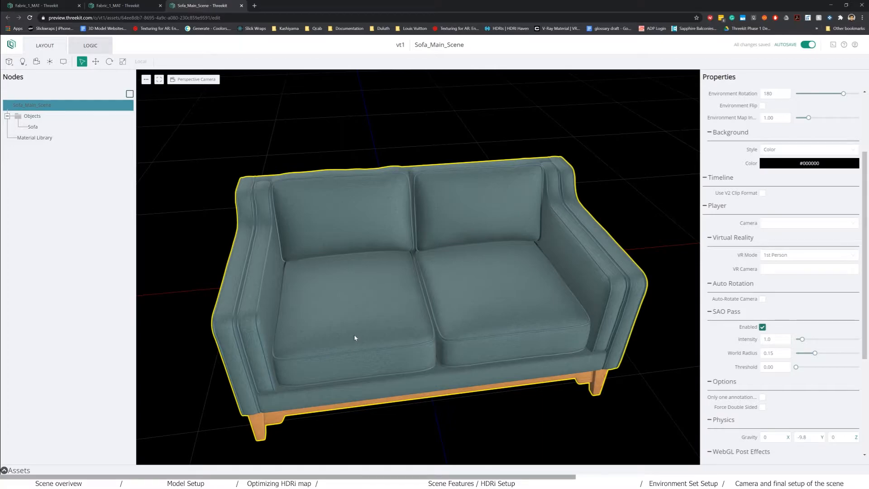
{"action": "scroll", "coordinate": [391, 340], "scroll_direction": "down", "scroll_amount": 4}
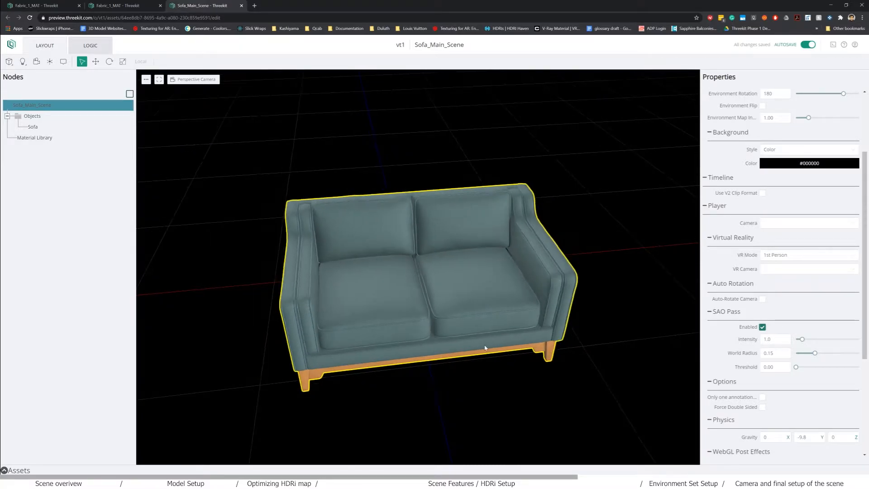
{"action": "left_click_drag", "start_coordinate": [494, 348], "coordinate": [479, 344]}
- Assign Sofa_AO as Fabric_1_MAT's AO image again
{"action": "left_click", "coordinate": [118, 6]}
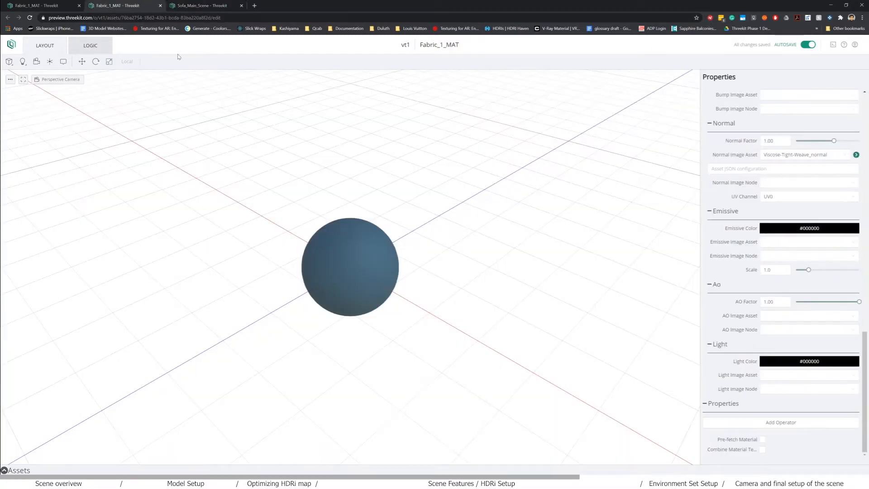
{"action": "left_click", "coordinate": [786, 318]}
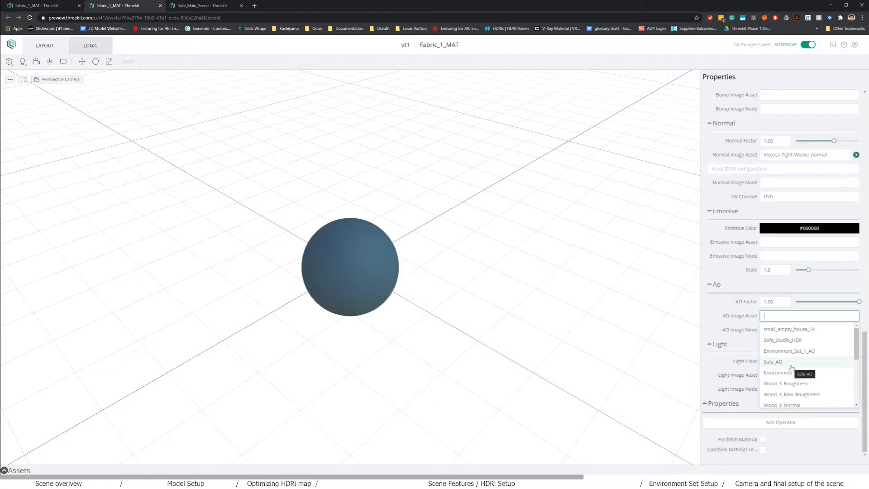
{"action": "left_click", "coordinate": [791, 366]}
{"action": "scroll", "coordinate": [330, 267], "scroll_direction": "up", "scroll_amount": 3}
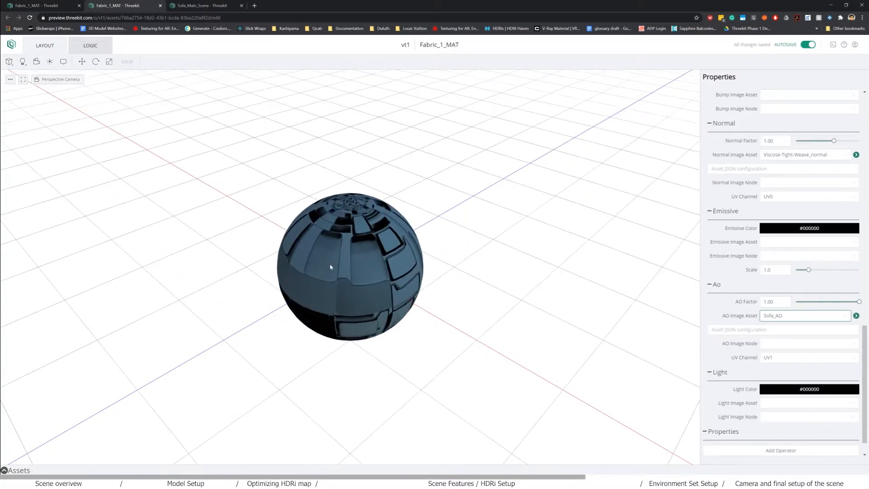
- Return to Sofa_Main_Scene and reload the page
{"action": "left_click", "coordinate": [190, 5]}
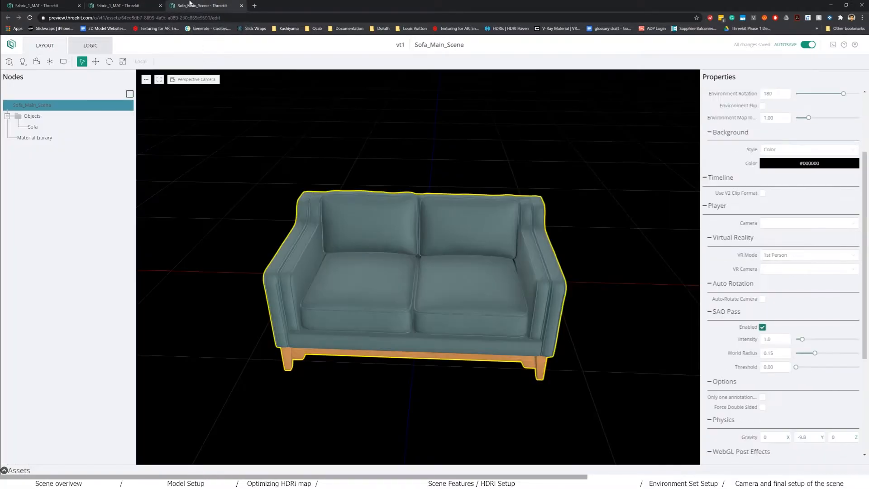
{"action": "left_click_drag", "start_coordinate": [342, 251], "coordinate": [372, 254]}
{"action": "left_click", "coordinate": [30, 17]}
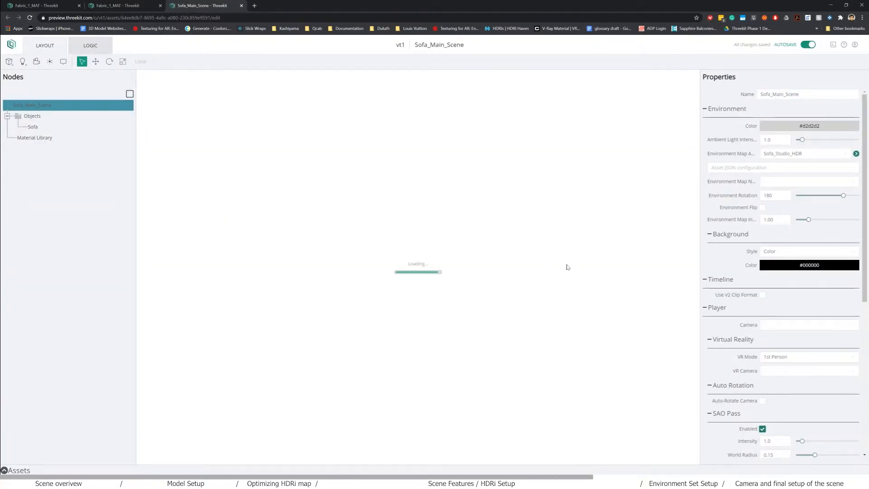
- Enable the reflective floor and orbit around the sofa to see it
{"action": "scroll", "coordinate": [765, 134], "scroll_direction": "down", "scroll_amount": 3}
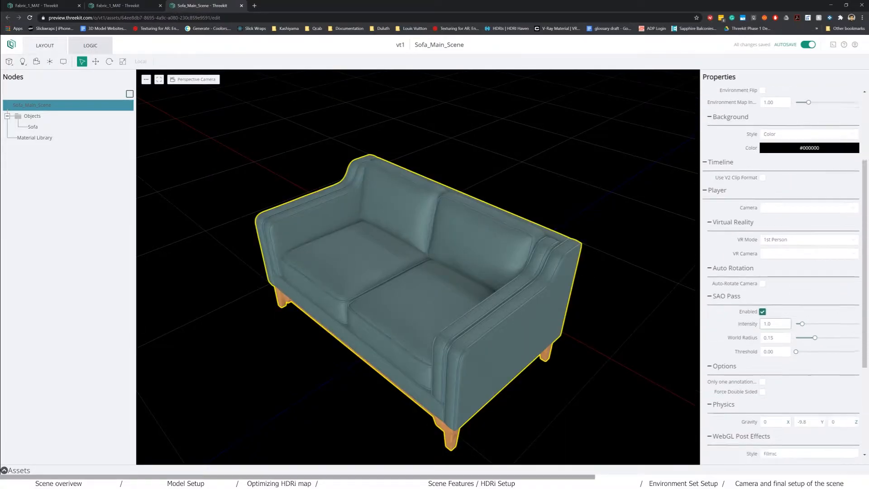
{"action": "scroll", "coordinate": [765, 134], "scroll_direction": "down", "scroll_amount": 3}
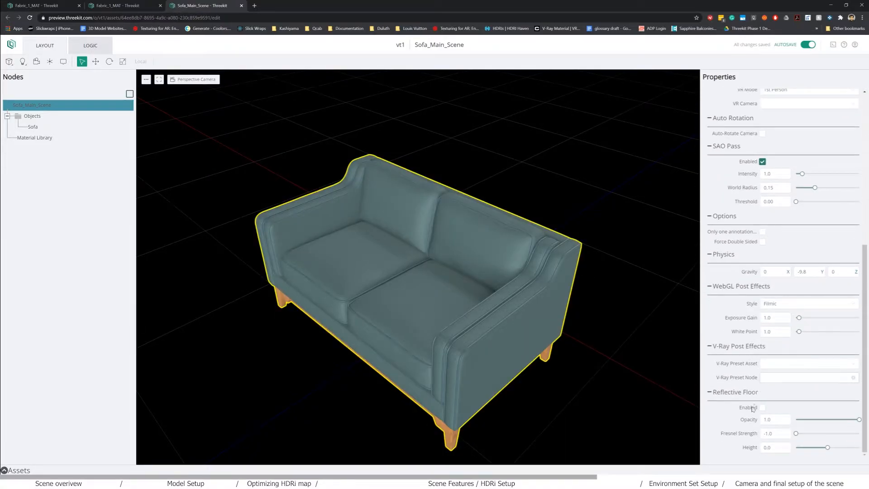
{"action": "left_click", "coordinate": [761, 407]}
{"action": "left_click_drag", "start_coordinate": [527, 367], "coordinate": [560, 365]}
{"action": "mouse_move", "coordinate": [588, 413]}
{"action": "left_mouse_down"}
{"action": "mouse_move", "coordinate": [595, 410]}
{"action": "mouse_move", "coordinate": [585, 405]}
{"action": "mouse_move", "coordinate": [573, 417]}
{"action": "left_mouse_up"}
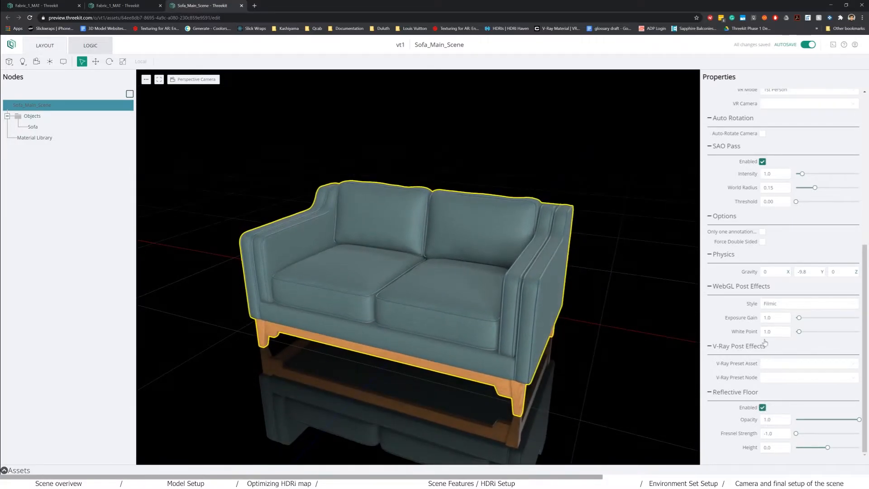
- Set the scene background colour to white (#ffffff)
{"action": "scroll", "coordinate": [782, 283], "scroll_direction": "up", "scroll_amount": 5}
{"action": "scroll", "coordinate": [783, 283], "scroll_direction": "up", "scroll_amount": 1}
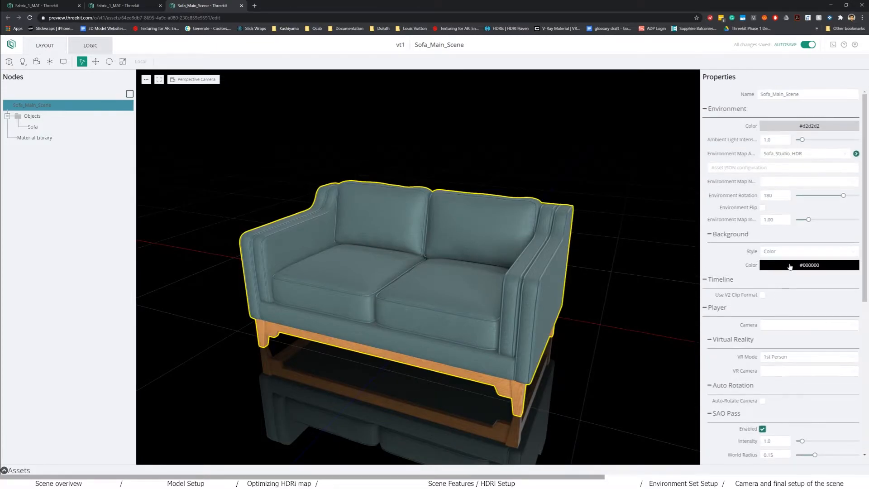
{"action": "left_click", "coordinate": [791, 267]}
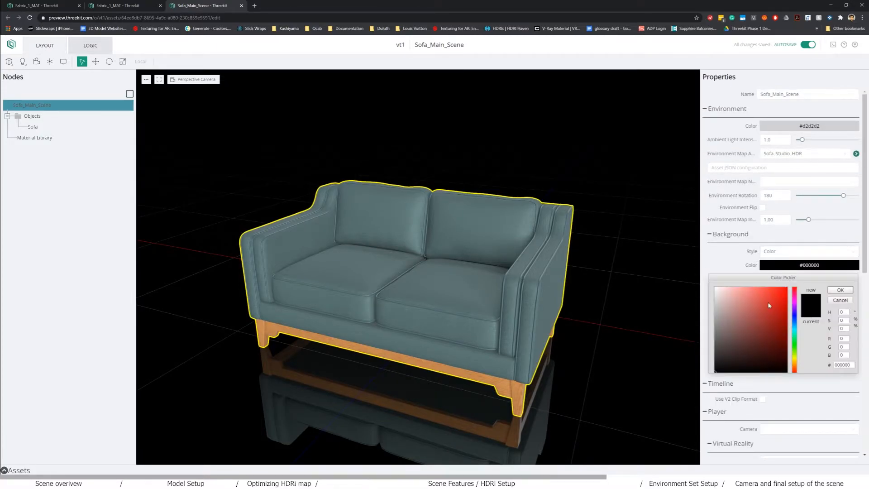
{"action": "left_click", "coordinate": [708, 285]}
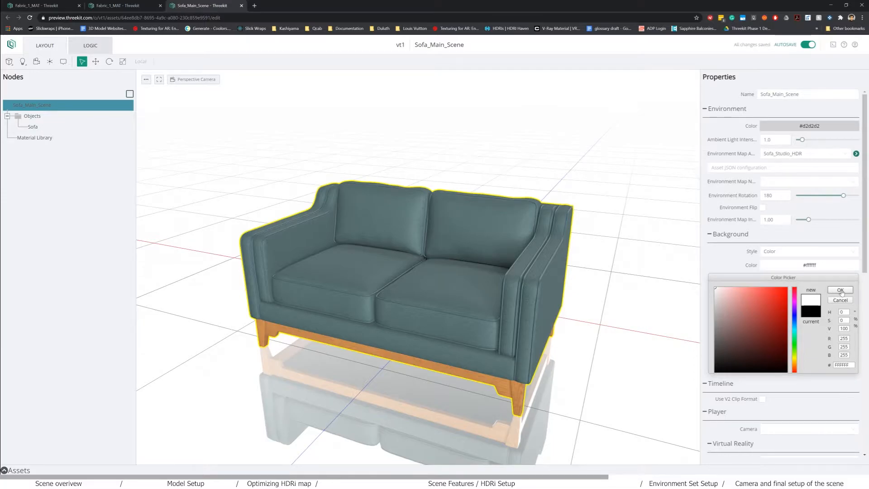
{"action": "left_click", "coordinate": [839, 290]}
- Test the reflective floor at height 0 and opacity 0.4, then disable it again
{"action": "scroll", "coordinate": [520, 321], "scroll_direction": "down", "scroll_amount": 3}
{"action": "scroll", "coordinate": [765, 397], "scroll_direction": "down", "scroll_amount": 6}
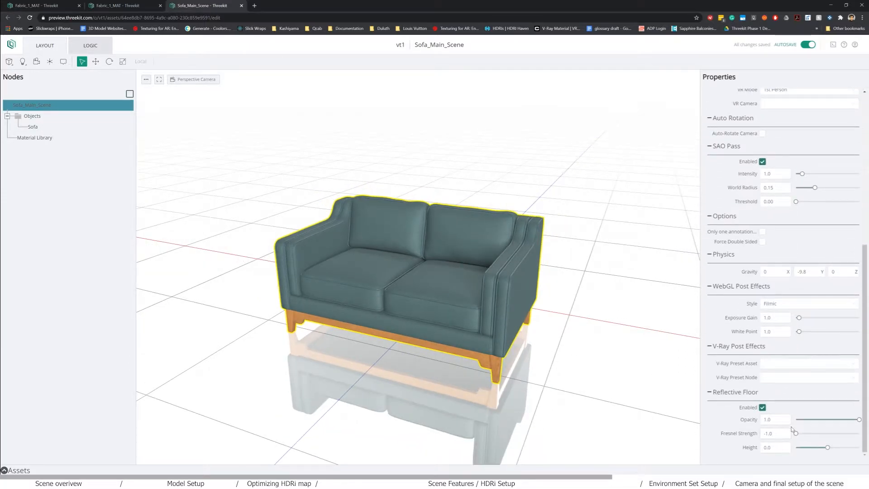
{"action": "left_click_drag", "start_coordinate": [858, 419], "coordinate": [723, 449]}
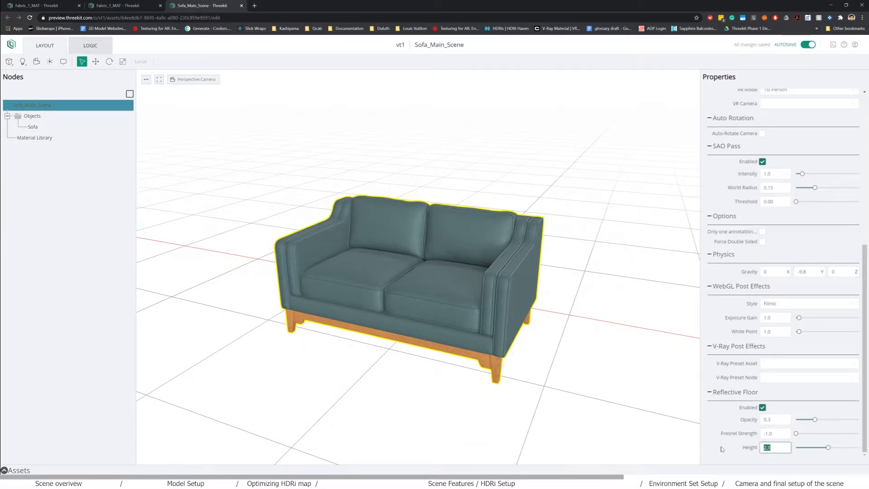
{"action": "type", "text": "0"}
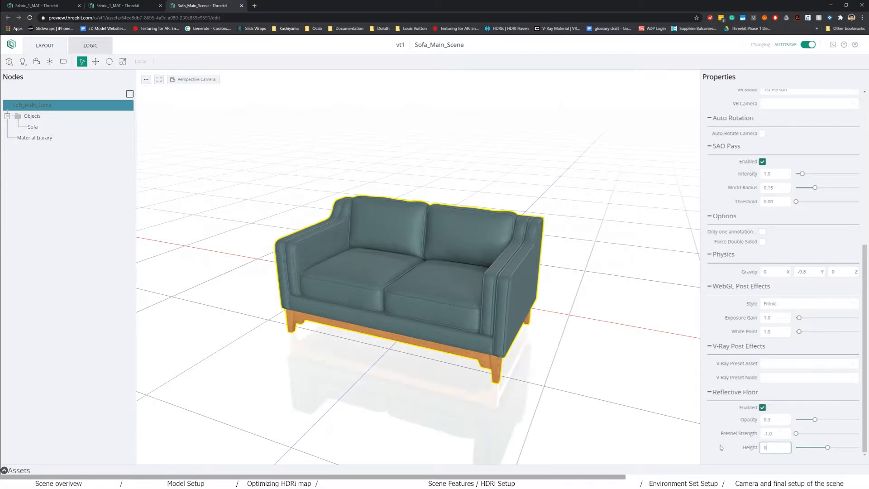
{"action": "left_click", "coordinate": [787, 433]}
{"action": "left_click", "coordinate": [815, 420]}
{"action": "left_click_drag", "start_coordinate": [820, 422], "coordinate": [822, 422]}
{"action": "left_click", "coordinate": [775, 420]}
{"action": "left_click_drag", "start_coordinate": [443, 355], "coordinate": [519, 411]}
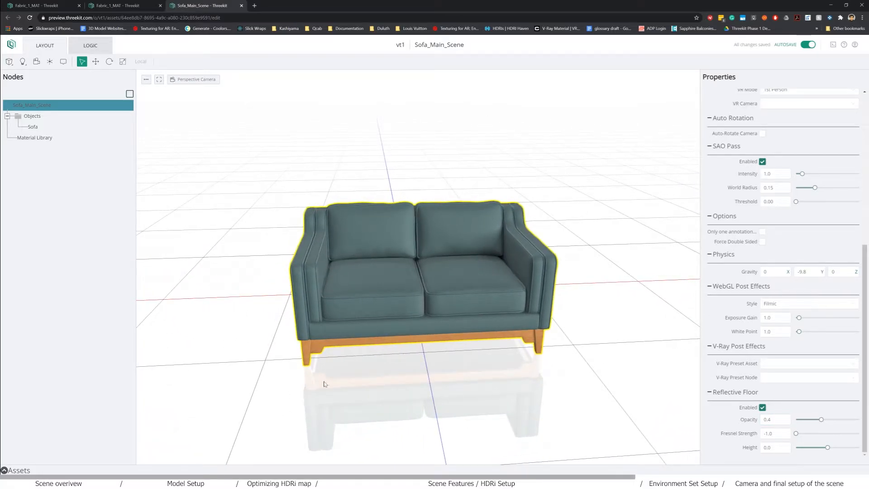
{"action": "left_click_drag", "start_coordinate": [460, 365], "coordinate": [480, 399]}
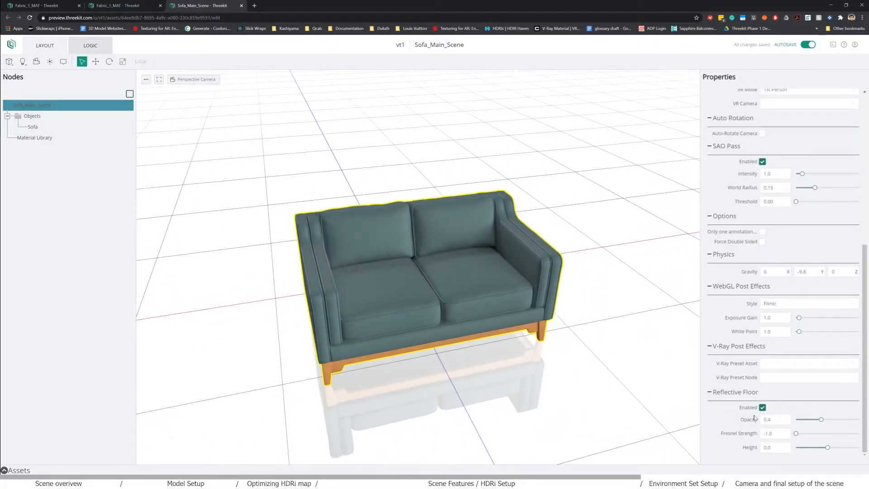
{"action": "left_click", "coordinate": [762, 407]}
{"action": "scroll", "coordinate": [769, 398], "scroll_direction": "up", "scroll_amount": 1}
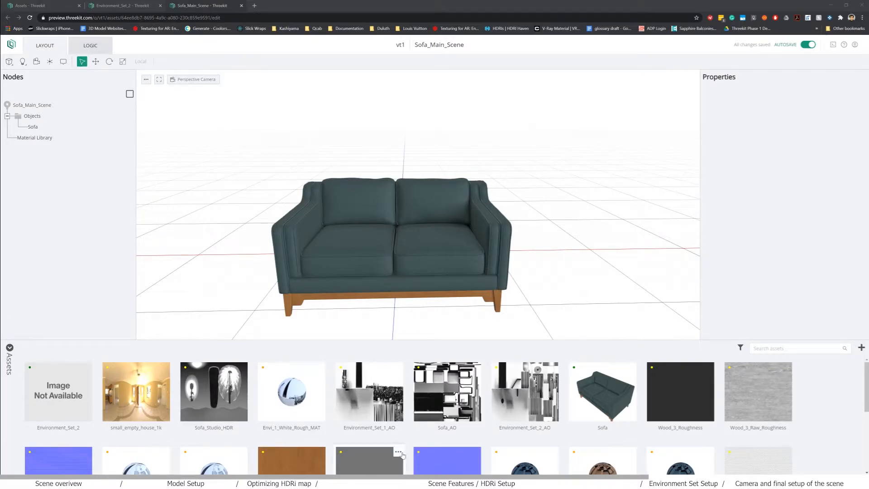
- Bring up the Sofa.JPG reference render in Windows Photos
{"action": "mouse_move", "coordinate": [464, 482]}
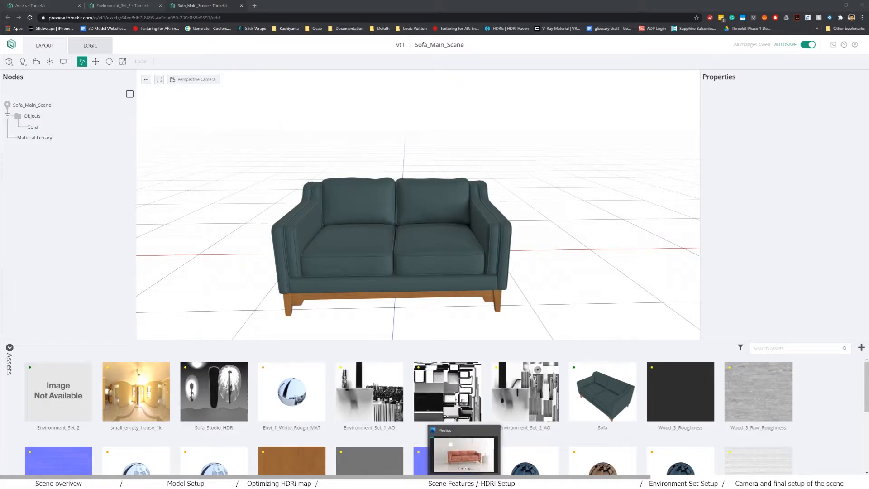
{"action": "left_click", "coordinate": [463, 454]}
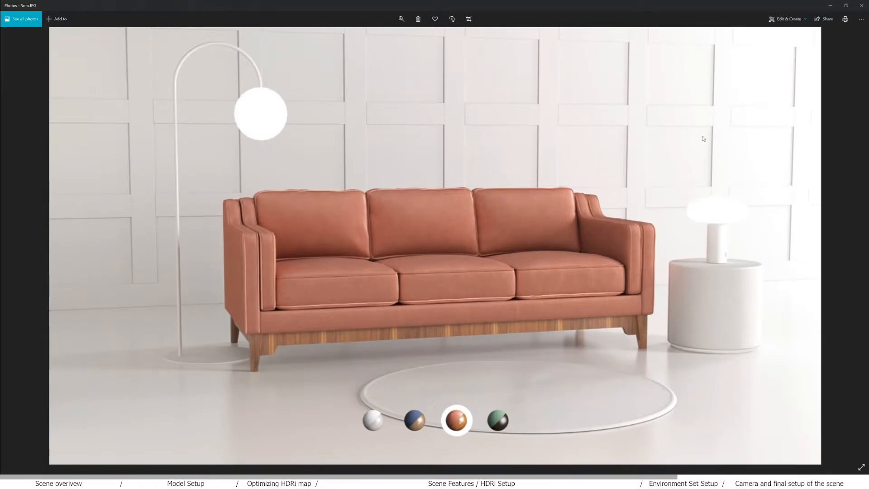
- Close the photo, look around the Environment_Set_2 room, then return to Sofa_Main_Scene
{"action": "left_click", "coordinate": [831, 6]}
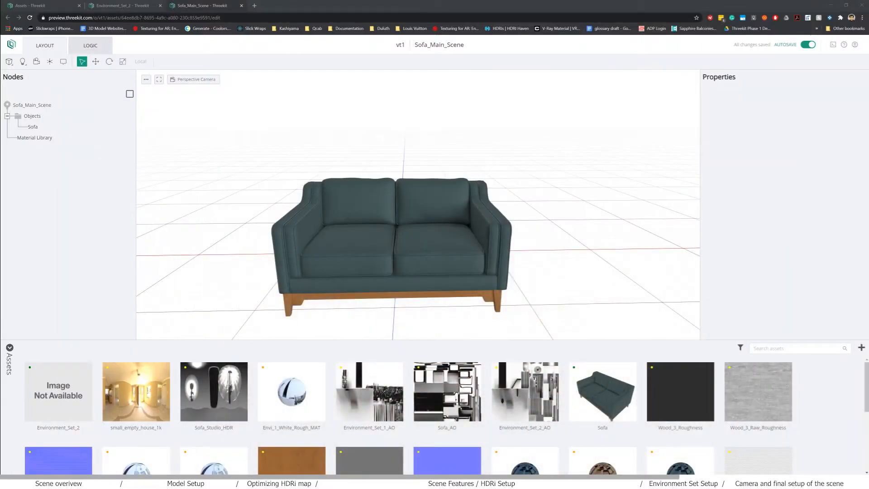
{"action": "left_click", "coordinate": [121, 5]}
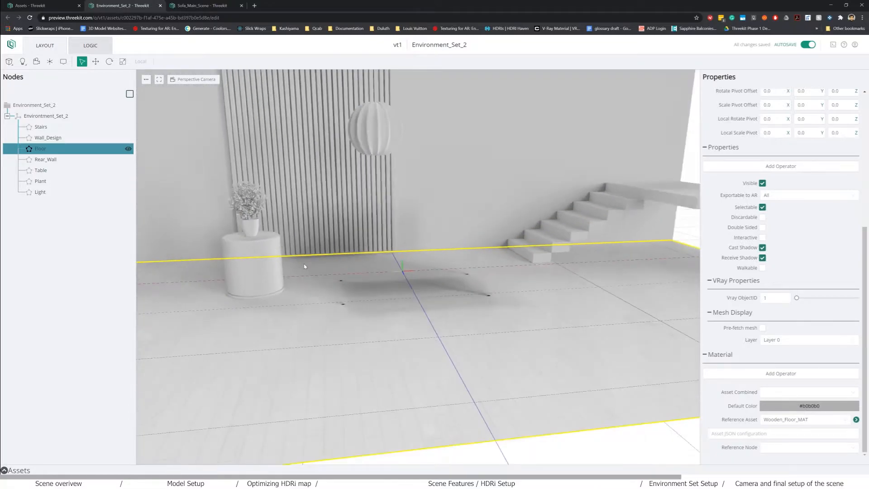
{"action": "scroll", "coordinate": [437, 309], "scroll_direction": "up", "scroll_amount": 8}
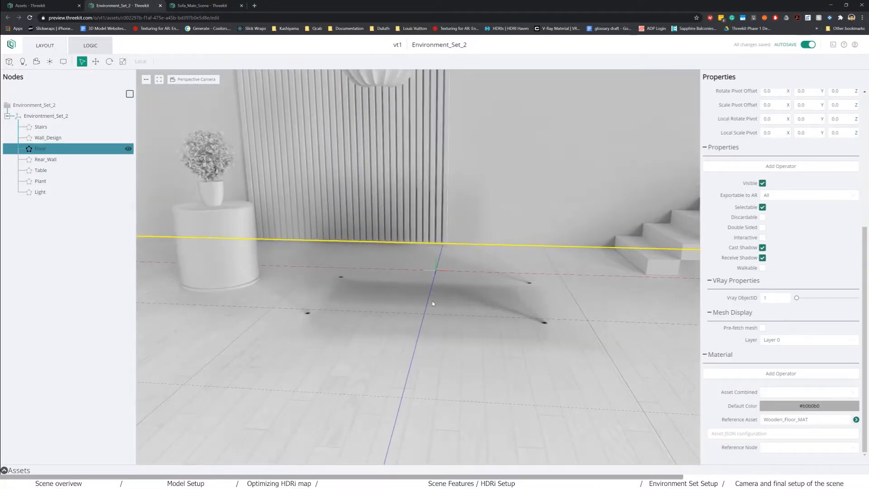
{"action": "mouse_move", "coordinate": [388, 298]}
{"action": "middle_mouse_down"}
{"action": "mouse_move", "coordinate": [397, 303]}
{"action": "mouse_move", "coordinate": [390, 303]}
{"action": "middle_mouse_up"}
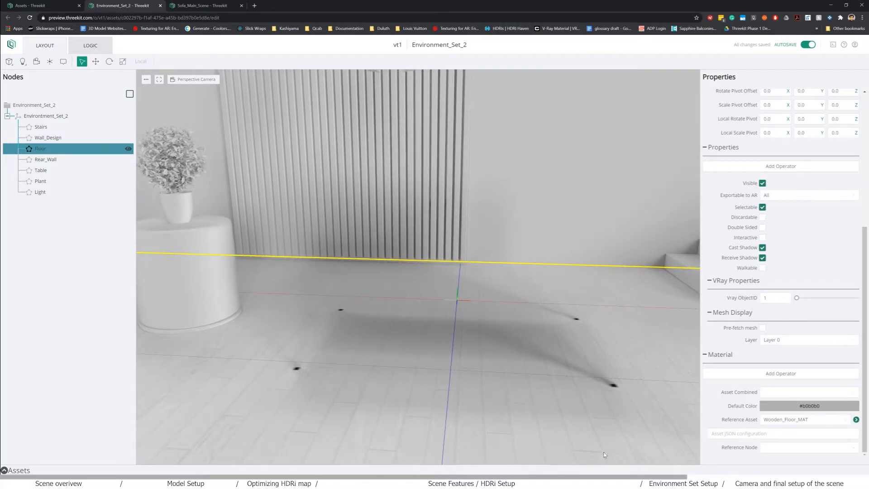
{"action": "scroll", "coordinate": [314, 314], "scroll_direction": "down", "scroll_amount": 4}
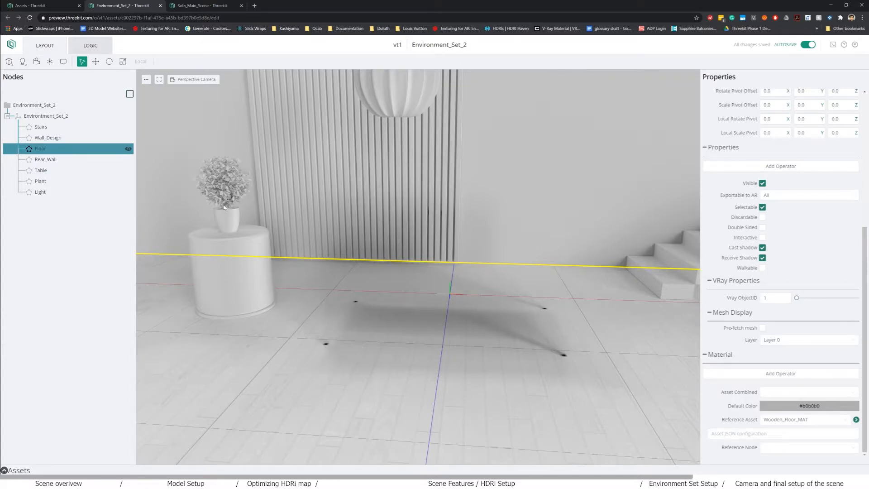
{"action": "middle_click_drag", "start_coordinate": [288, 242], "coordinate": [314, 241]}
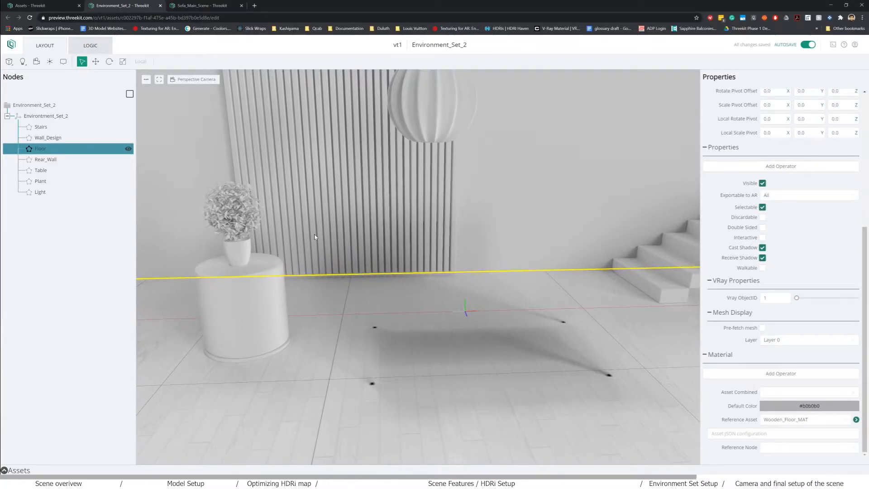
{"action": "middle_click_drag", "start_coordinate": [462, 358], "coordinate": [454, 354]}
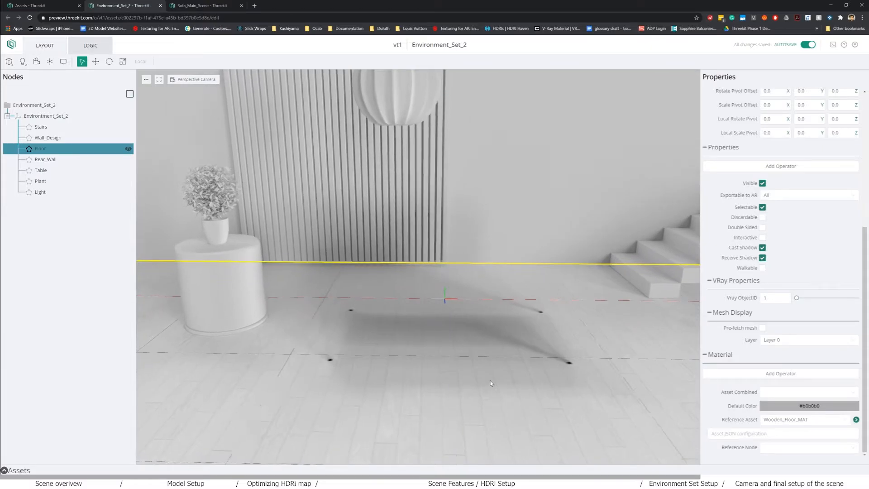
{"action": "left_click", "coordinate": [219, 5]}
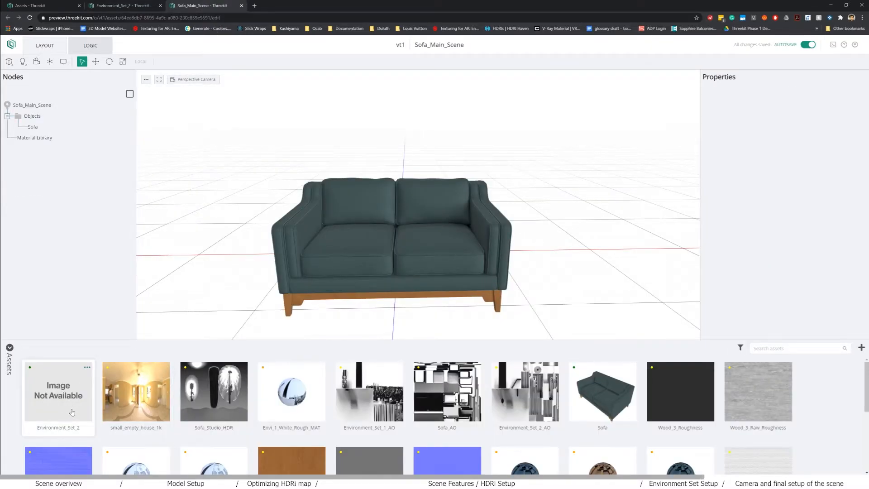
- Add Environment_Set_2 under Objects and orbit to view the sofa inside the room
{"action": "left_click_drag", "start_coordinate": [59, 418], "coordinate": [37, 122]}
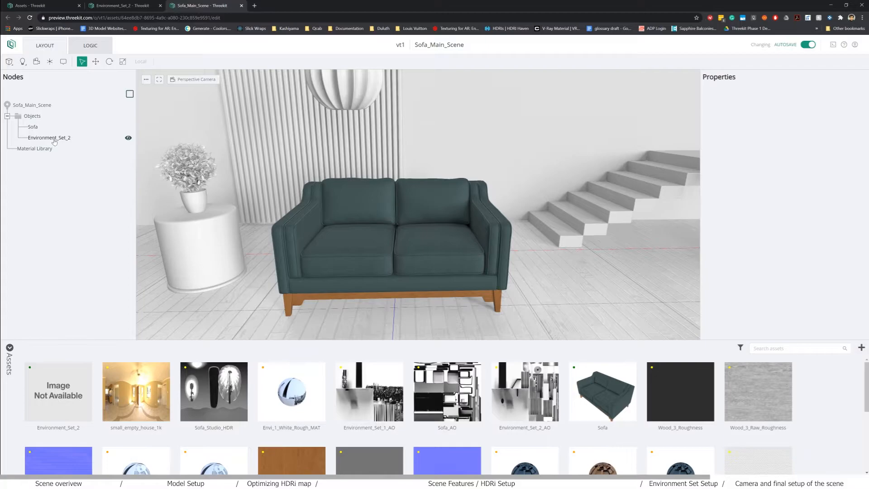
{"action": "left_click_drag", "start_coordinate": [385, 275], "coordinate": [362, 290]}
{"action": "scroll", "coordinate": [329, 278], "scroll_direction": "down", "scroll_amount": 5}
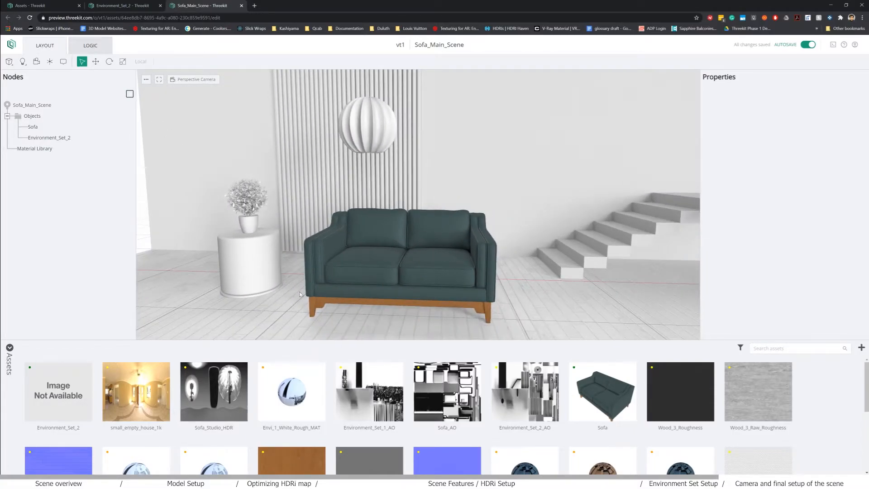
{"action": "left_click_drag", "start_coordinate": [299, 294], "coordinate": [220, 265]}
{"action": "left_click_drag", "start_coordinate": [413, 321], "coordinate": [298, 298]}
{"action": "left_click_drag", "start_coordinate": [346, 321], "coordinate": [442, 292]}
- Hide the Environment_Set_2 node so only the sofa shows
{"action": "scroll", "coordinate": [446, 290], "scroll_direction": "up", "scroll_amount": 5}
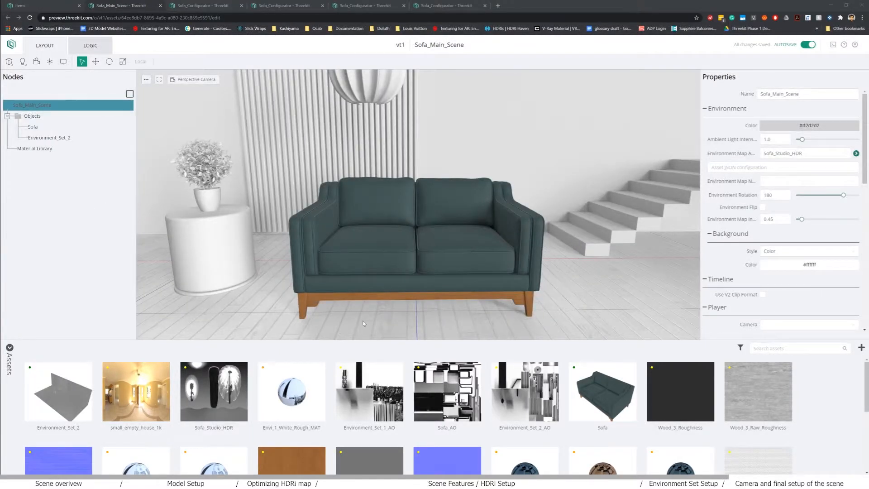
{"action": "scroll", "coordinate": [370, 313], "scroll_direction": "down", "scroll_amount": 2}
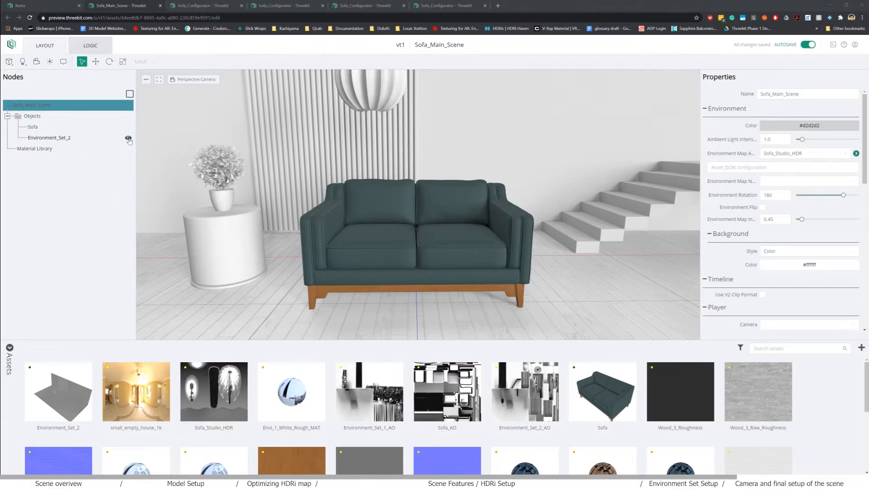
{"action": "left_click", "coordinate": [128, 139]}
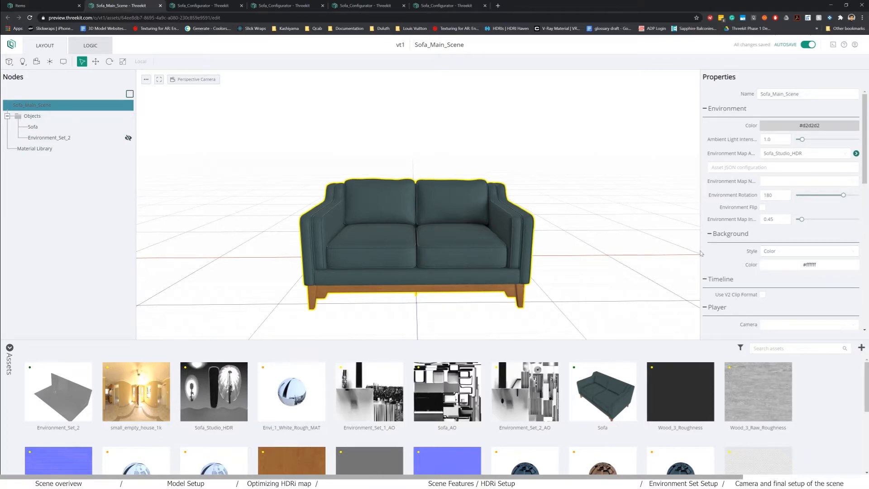
- Add a Shadow Plane and move it up to Z 0.753
{"action": "left_click", "coordinate": [22, 62]}
{"action": "left_click", "coordinate": [41, 116]}
{"action": "left_click_drag", "start_coordinate": [381, 278], "coordinate": [414, 199]}
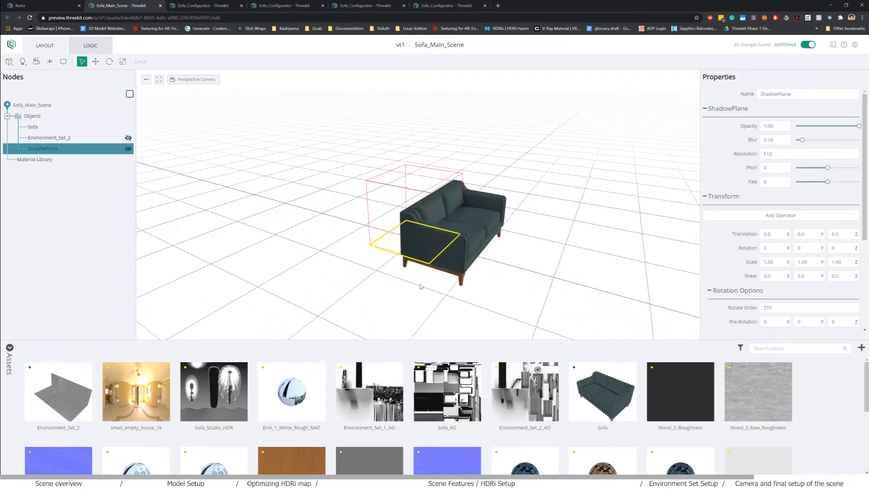
{"action": "key", "text": "w"}
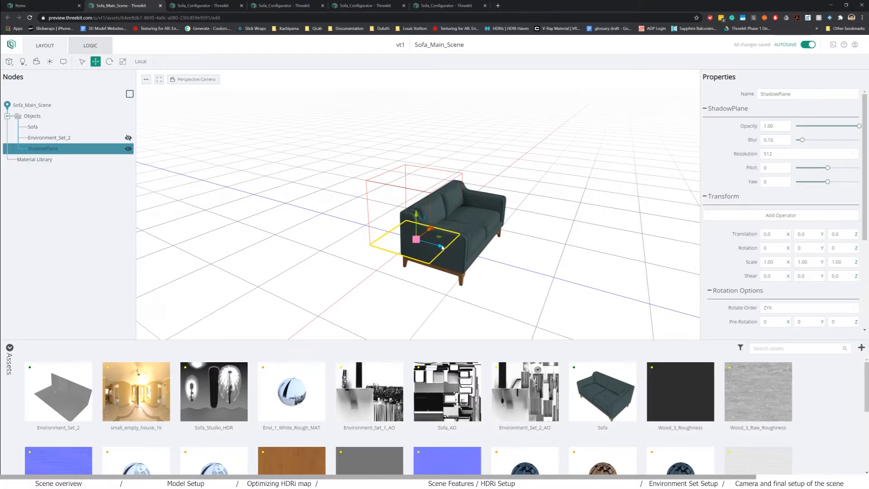
{"action": "left_click_drag", "start_coordinate": [443, 247], "coordinate": [546, 250]}
- Scale the ShadowPlane to about 7.12 × 2.49 × 4.07 and orbit around the sofa to check it
{"action": "key", "text": "r"}
{"action": "left_click_drag", "start_coordinate": [532, 296], "coordinate": [472, 317]}
{"action": "left_click_drag", "start_coordinate": [486, 257], "coordinate": [656, 299]}
{"action": "scroll", "coordinate": [453, 267], "scroll_direction": "down", "scroll_amount": 3}
{"action": "left_click_drag", "start_coordinate": [453, 267], "coordinate": [443, 176]}
{"action": "key", "text": "w"}
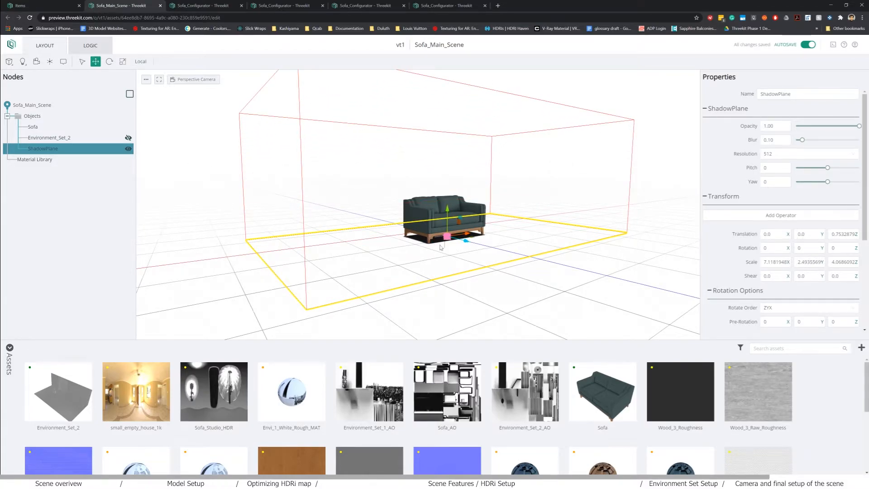
{"action": "scroll", "coordinate": [437, 248], "scroll_direction": "up", "scroll_amount": 5}
{"action": "left_click_drag", "start_coordinate": [386, 280], "coordinate": [482, 209]}
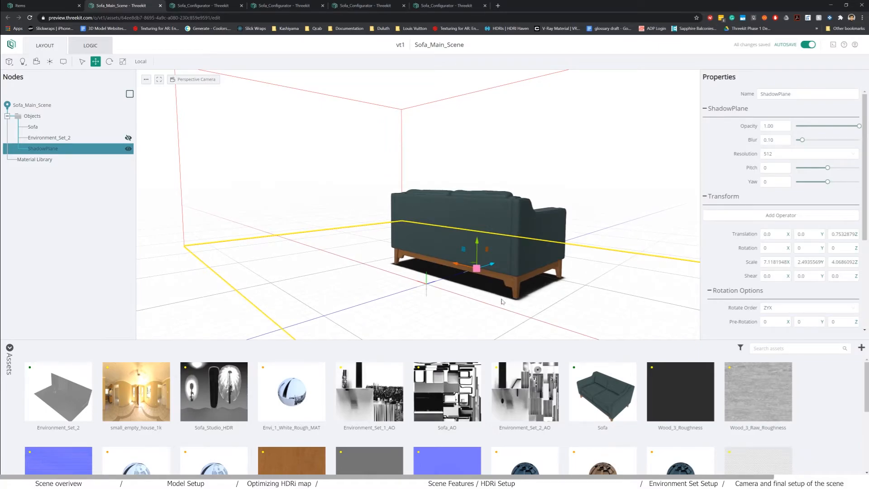
{"action": "left_click_drag", "start_coordinate": [494, 299], "coordinate": [408, 248]}
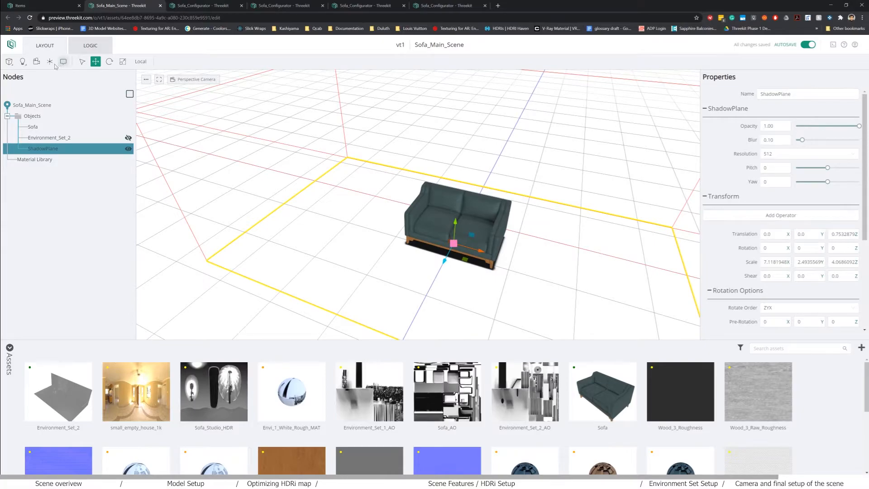
- Add a test Box to the right of the sofa, raised to about 0.757
{"action": "left_click", "coordinate": [9, 62]}
{"action": "left_click", "coordinate": [17, 75]}
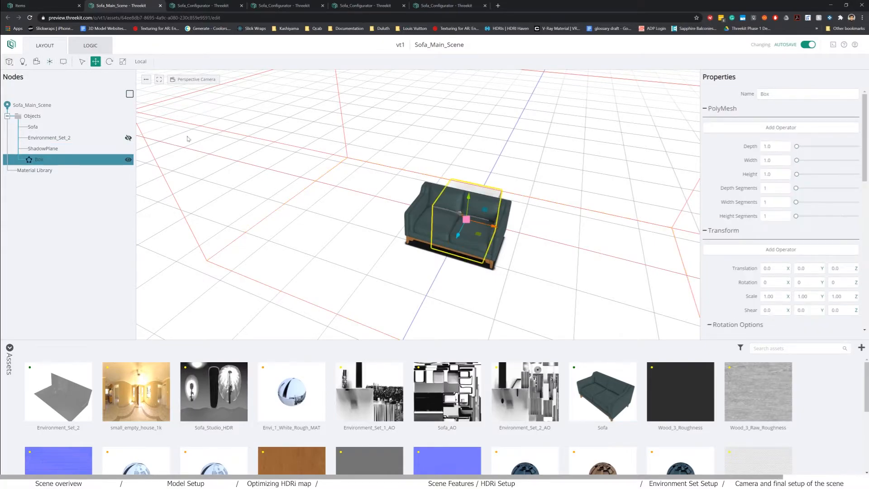
{"action": "left_click_drag", "start_coordinate": [493, 225], "coordinate": [584, 217]}
{"action": "left_click_drag", "start_coordinate": [473, 245], "coordinate": [456, 253]}
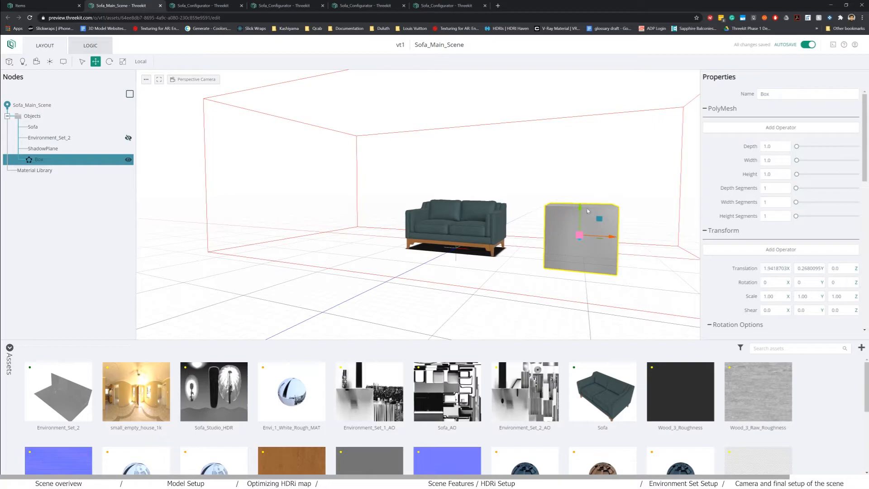
{"action": "left_click_drag", "start_coordinate": [583, 209], "coordinate": [587, 180]}
{"action": "left_click_drag", "start_coordinate": [437, 229], "coordinate": [446, 247]}
- Select the ShadowPlane and adjust its opacity to 1.00 and raise its blur
{"action": "scroll", "coordinate": [552, 262], "scroll_direction": "up", "scroll_amount": 5}
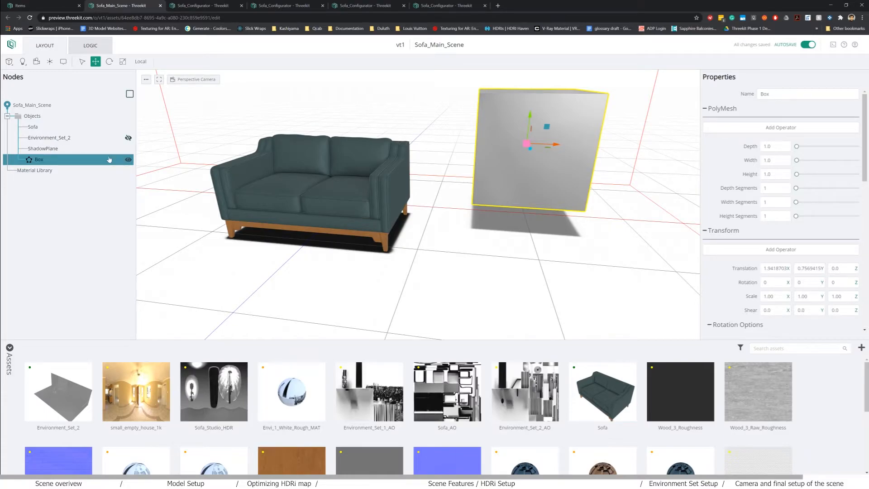
{"action": "double_click", "coordinate": [58, 151]}
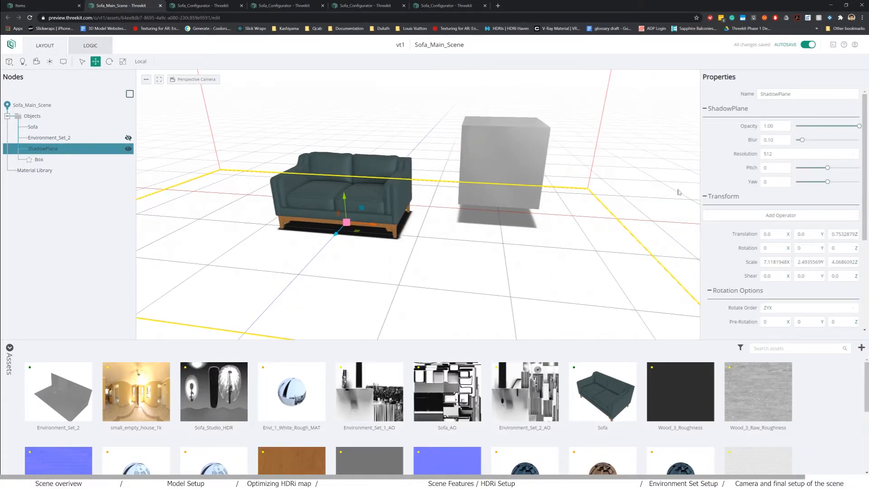
{"action": "left_click_drag", "start_coordinate": [798, 126], "coordinate": [860, 128]}
{"action": "left_click_drag", "start_coordinate": [801, 141], "coordinate": [837, 140]}
- Set the ShadowPlane resolution to 2048, pitch to 29 and yaw to 46
{"action": "left_click", "coordinate": [804, 154]}
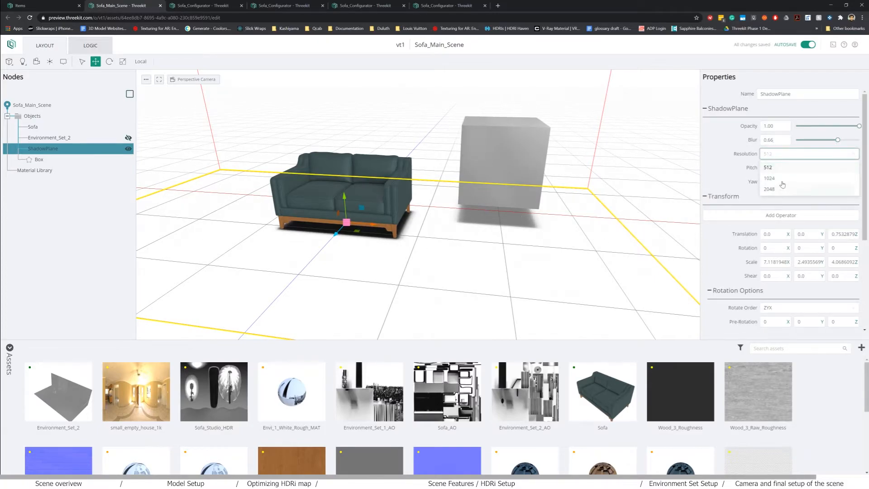
{"action": "left_click", "coordinate": [776, 189]}
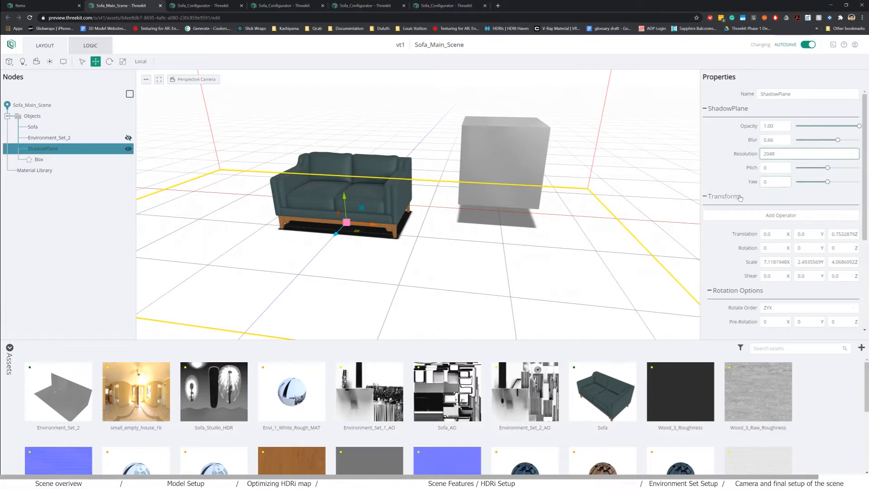
{"action": "left_click", "coordinate": [784, 157]}
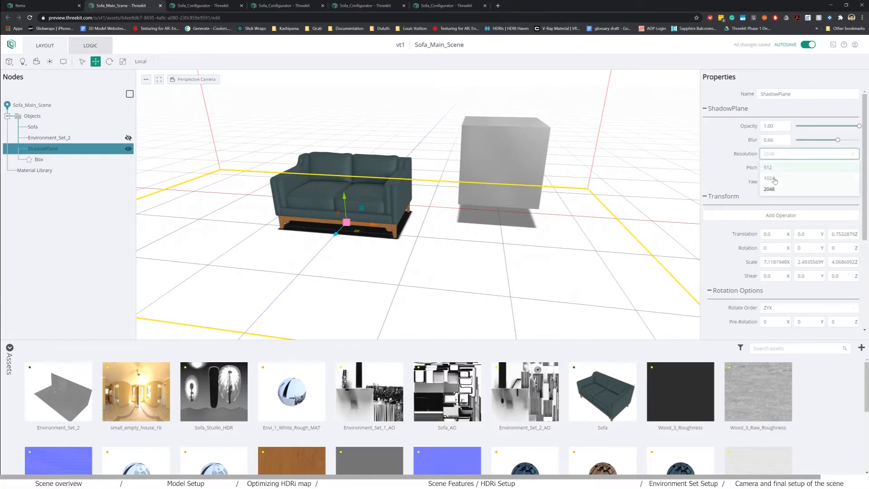
{"action": "left_click", "coordinate": [770, 189]}
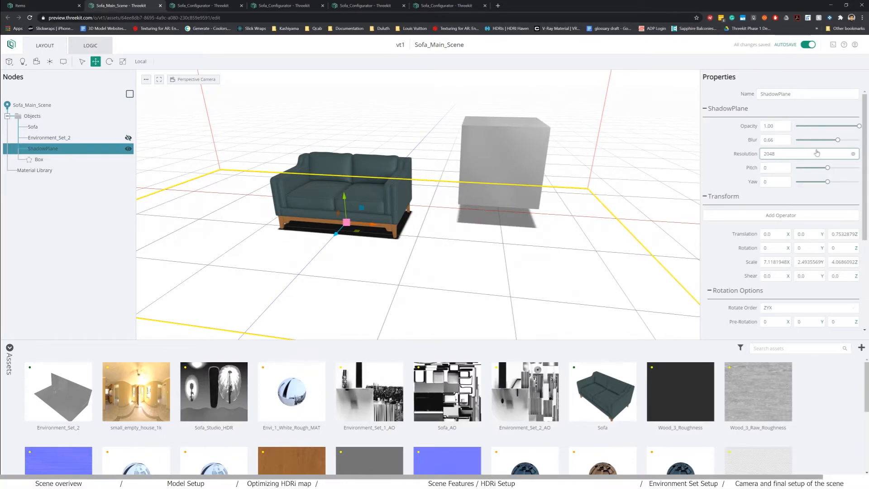
{"action": "left_click_drag", "start_coordinate": [827, 168], "coordinate": [838, 167]}
{"action": "left_click_drag", "start_coordinate": [826, 182], "coordinate": [832, 186]}
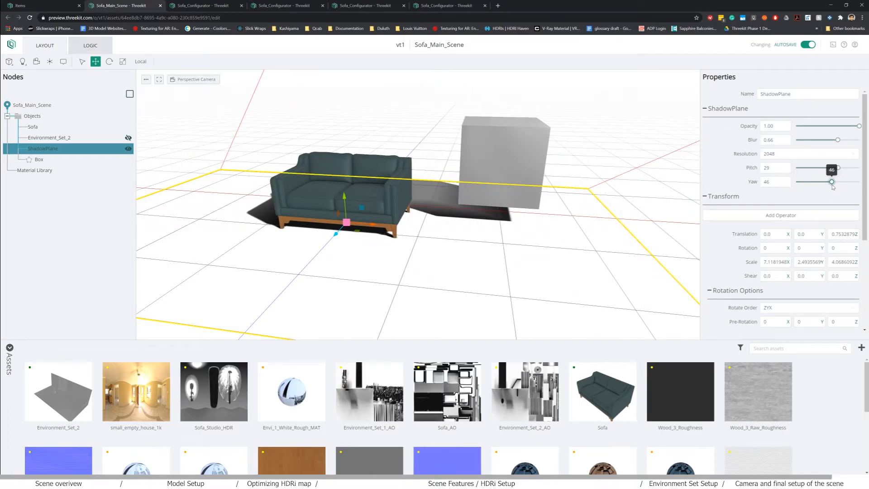
- Delete the test Box from the scene
{"action": "scroll", "coordinate": [506, 211], "scroll_direction": "down", "scroll_amount": 3}
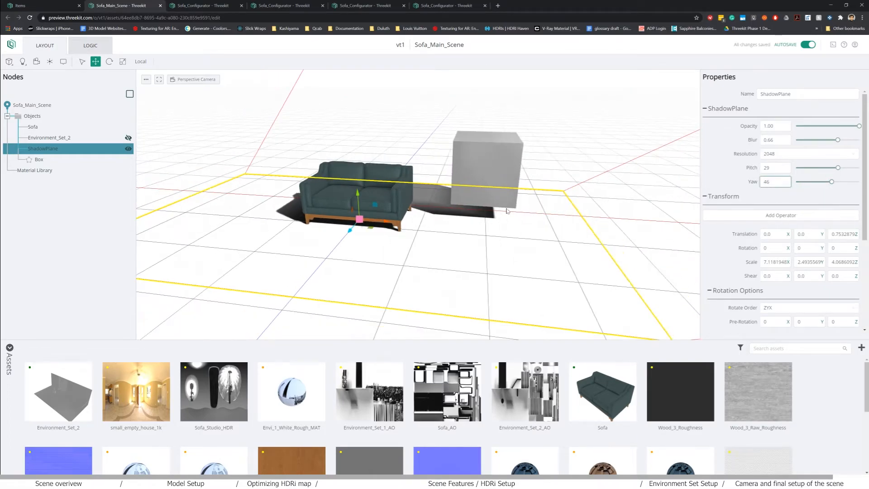
{"action": "left_click", "coordinate": [41, 160]}
{"action": "key", "text": "Delete"}
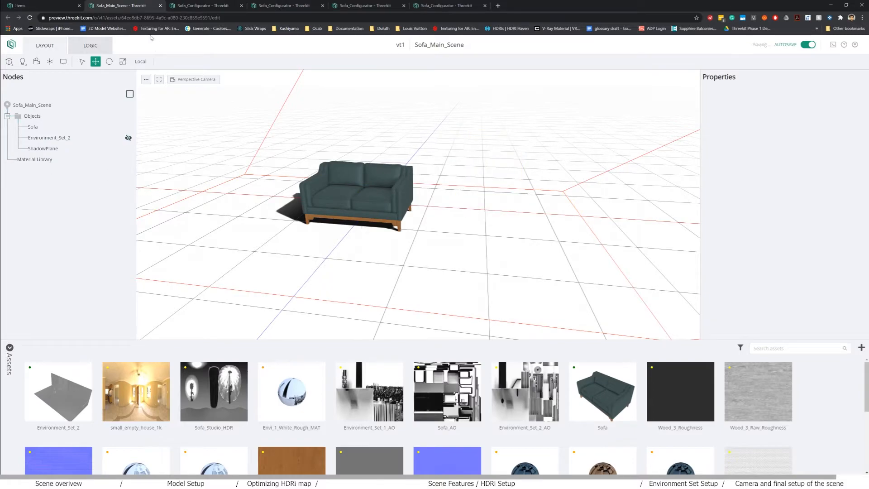
- Check the sofa in Sofa_Configurator's item preview from the rear and front, then go back to Sofa_Main_Scene
{"action": "left_click", "coordinate": [43, 5]}
{"action": "middle_click", "coordinate": [145, 132]}
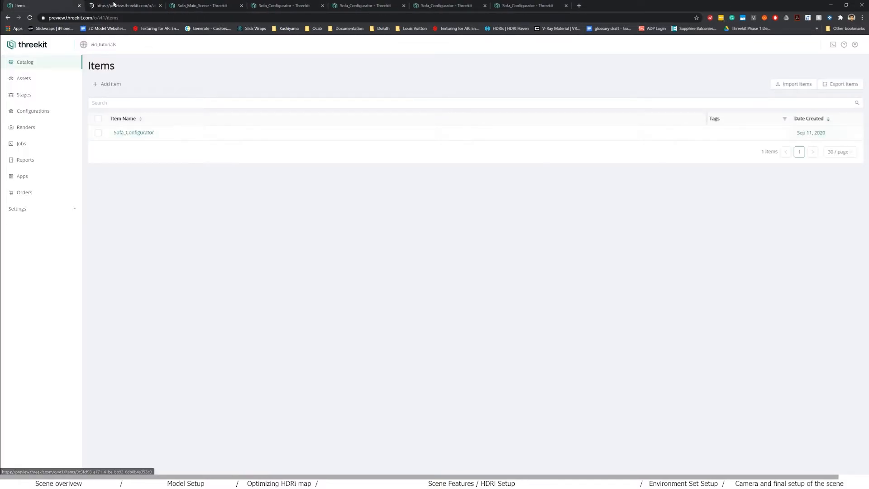
{"action": "left_click", "coordinate": [119, 5]}
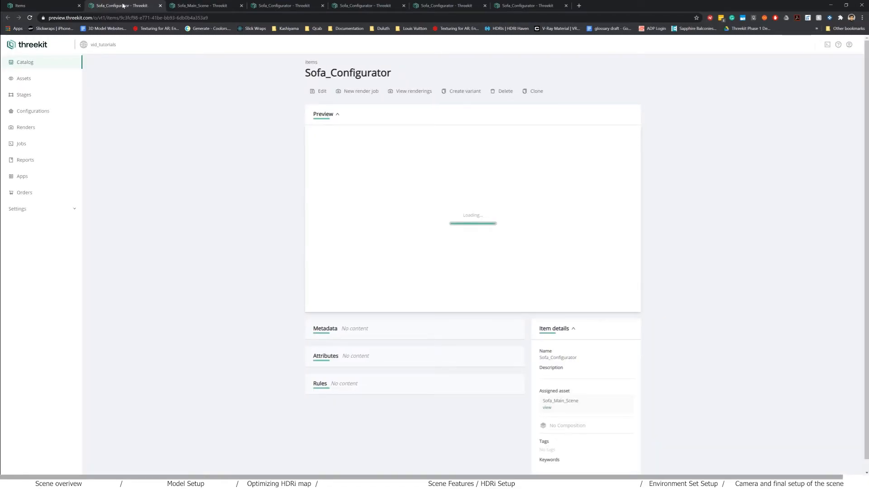
{"action": "left_click_drag", "start_coordinate": [453, 220], "coordinate": [590, 242]}
{"action": "left_click_drag", "start_coordinate": [498, 240], "coordinate": [596, 246]}
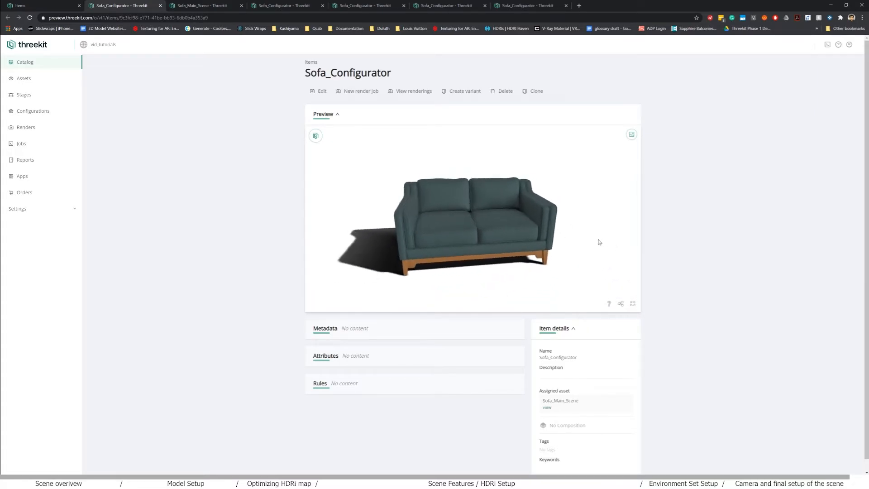
{"action": "left_click", "coordinate": [204, 6]}
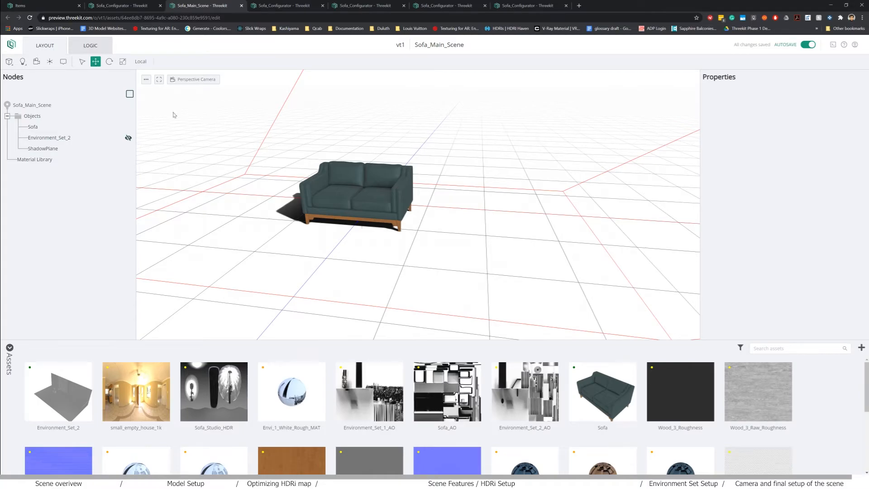
- Lower the existing ShadowPlane's opacity to 0.35 and set its blur to 1.00
{"action": "left_click", "coordinate": [48, 148]}
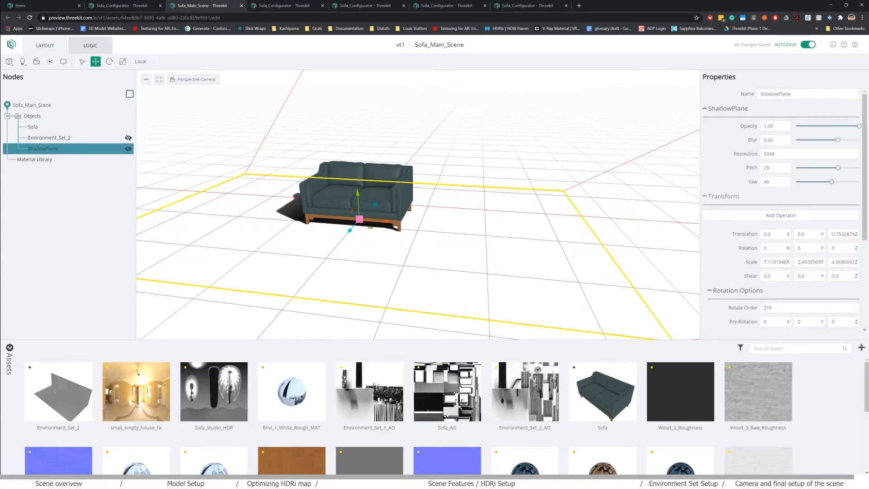
{"action": "left_click_drag", "start_coordinate": [835, 128], "coordinate": [861, 140]}
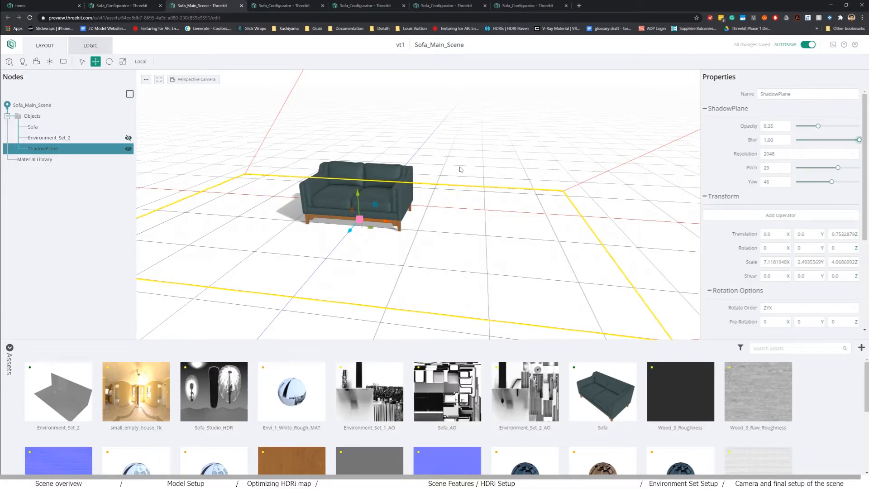
{"action": "left_click", "coordinate": [22, 61]}
- Add a second ShadowPlane and stand it upright with Rotation X 90
{"action": "left_click", "coordinate": [38, 115]}
{"action": "left_click_drag", "start_coordinate": [219, 194], "coordinate": [413, 206]}
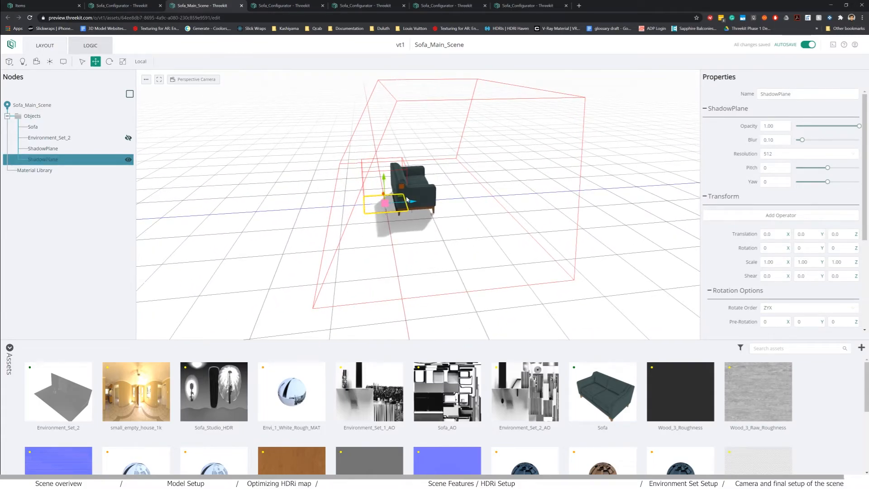
{"action": "key", "text": "e"}
{"action": "left_click_drag", "start_coordinate": [395, 190], "coordinate": [416, 232]}
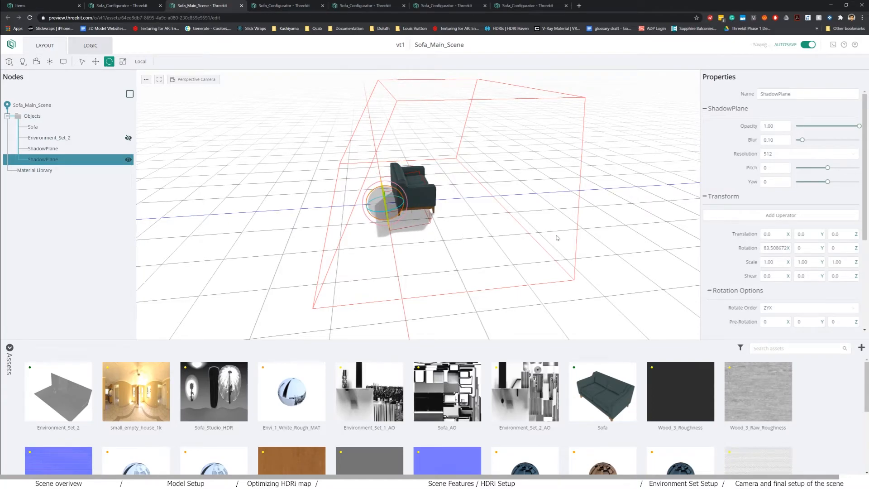
{"action": "double_click", "coordinate": [767, 247]}
{"action": "type", "text": "90"}
- Widen the new shadow plane along X and move it closer behind the sofa
{"action": "middle_click_drag", "start_coordinate": [585, 286], "coordinate": [535, 287]}
{"action": "key", "text": "w"}
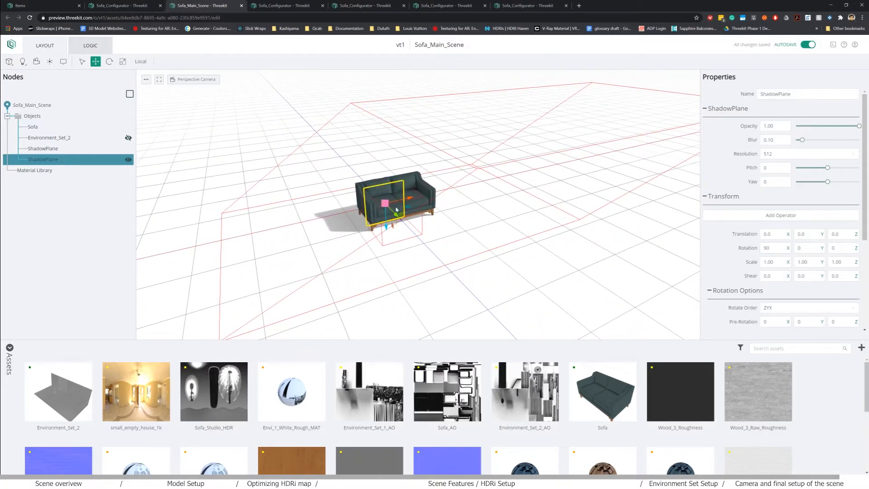
{"action": "key", "text": "r"}
{"action": "left_click_drag", "start_coordinate": [408, 200], "coordinate": [395, 279]}
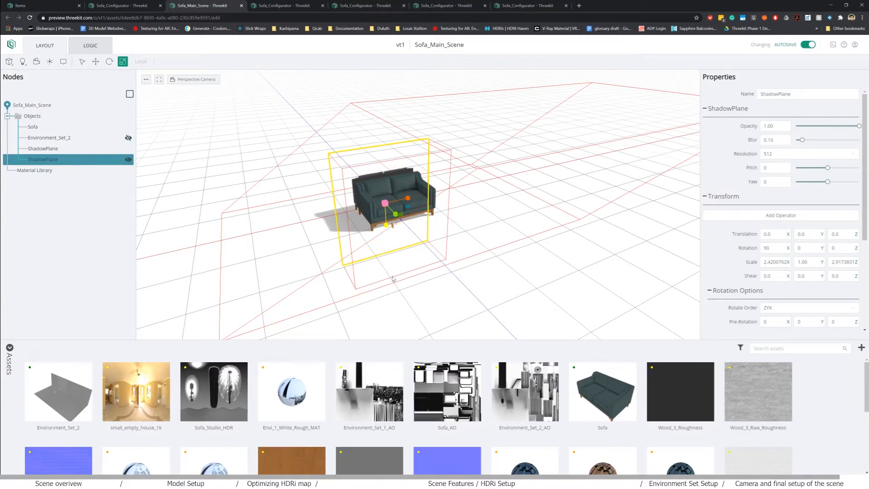
{"action": "left_click_drag", "start_coordinate": [466, 298], "coordinate": [483, 280]}
{"action": "scroll", "coordinate": [433, 259], "scroll_direction": "up", "scroll_amount": 5}
{"action": "key", "text": "w"}
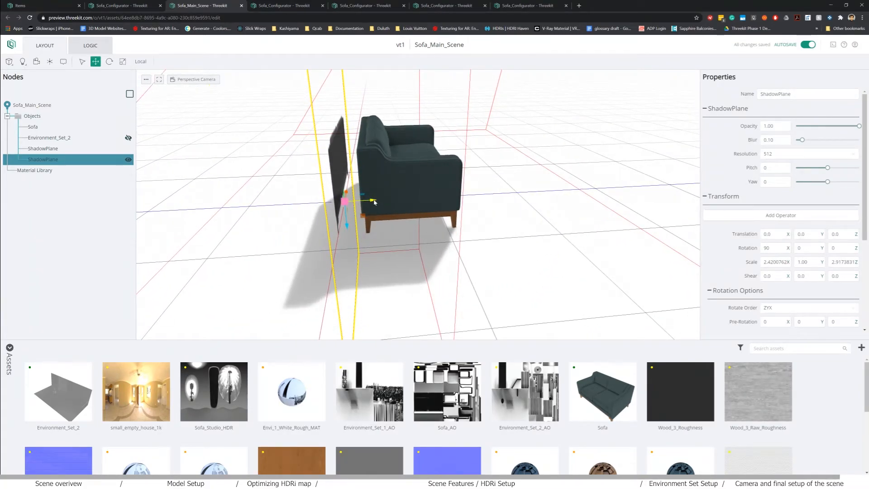
{"action": "left_click_drag", "start_coordinate": [374, 201], "coordinate": [395, 209]}
{"action": "left_click_drag", "start_coordinate": [496, 233], "coordinate": [446, 234]}
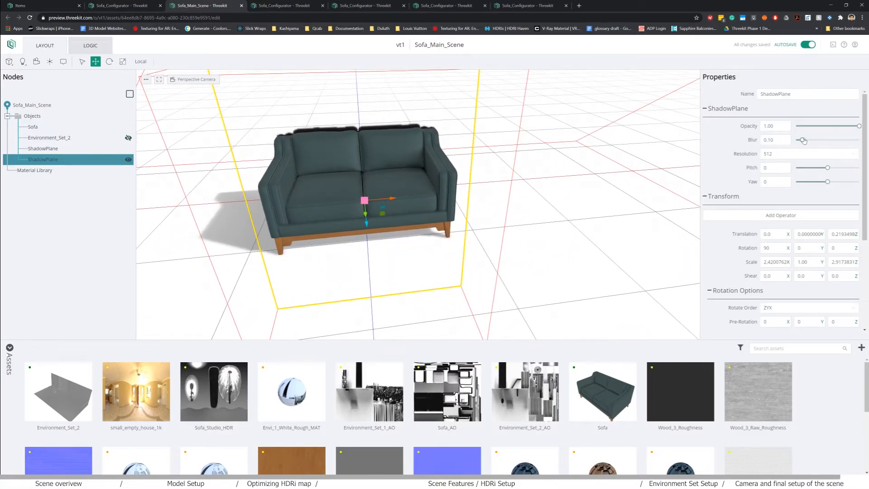
- Set the second shadow's opacity to 0.51, blur to 0.50 and yaw to 58
{"action": "left_click_drag", "start_coordinate": [840, 128], "coordinate": [832, 183]}
{"action": "type", "text": "r"}
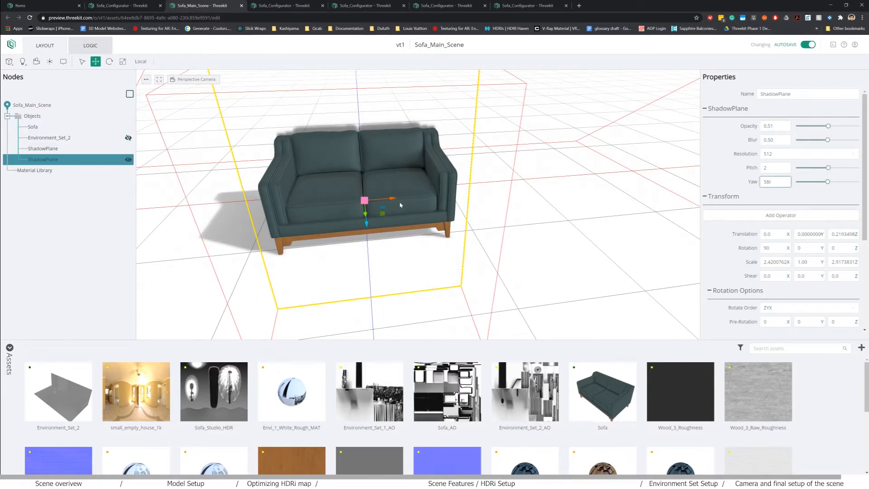
{"action": "left_click", "coordinate": [491, 233]}
- Stretch the second plane further along X and set its shadow pitch to 1
{"action": "left_click", "coordinate": [38, 160]}
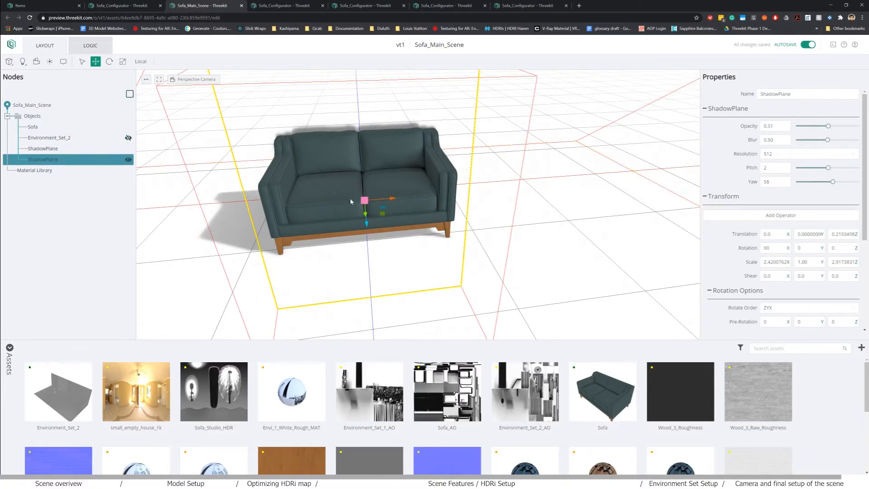
{"action": "key", "text": "r"}
{"action": "left_click_drag", "start_coordinate": [391, 200], "coordinate": [448, 196]}
{"action": "mouse_move", "coordinate": [831, 169]}
{"action": "left_mouse_down"}
{"action": "mouse_move", "coordinate": [821, 168]}
{"action": "mouse_move", "coordinate": [827, 169]}
{"action": "left_mouse_up"}
{"action": "left_click", "coordinate": [771, 168]}
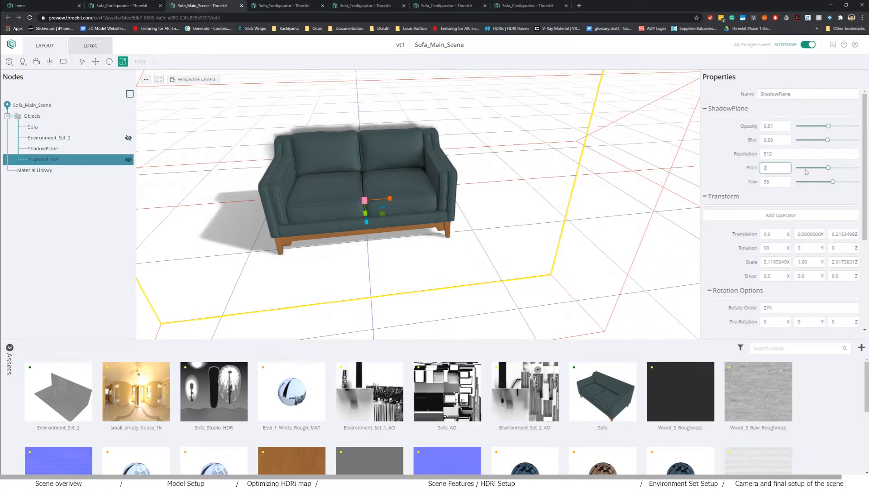
{"action": "left_click_drag", "start_coordinate": [827, 169], "coordinate": [827, 169]}
{"action": "left_click_drag", "start_coordinate": [347, 209], "coordinate": [492, 199]}
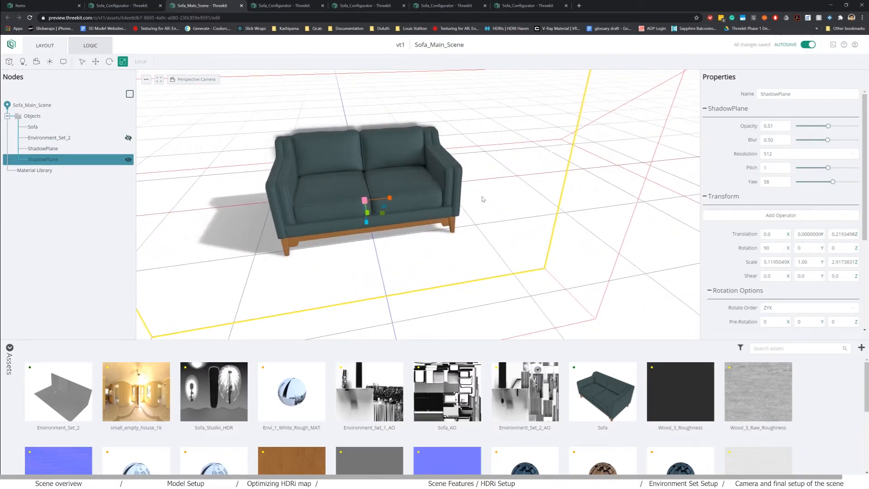
{"action": "left_click", "coordinate": [105, 3]}
{"action": "left_click", "coordinate": [30, 18]}
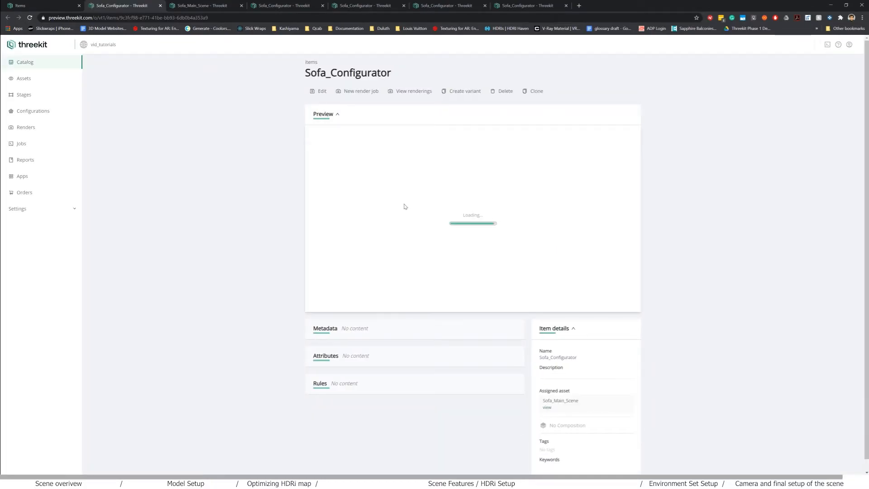
{"action": "left_click_drag", "start_coordinate": [482, 245], "coordinate": [520, 232]}
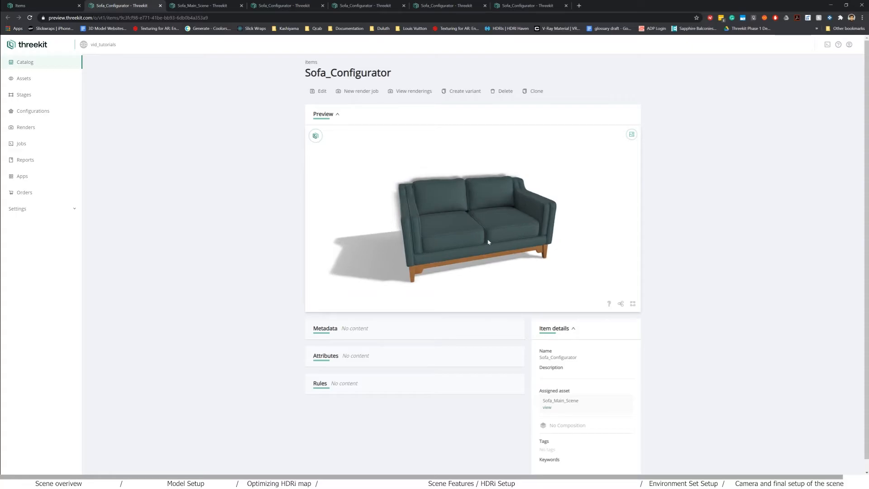
{"action": "left_click_drag", "start_coordinate": [543, 282], "coordinate": [525, 276]}
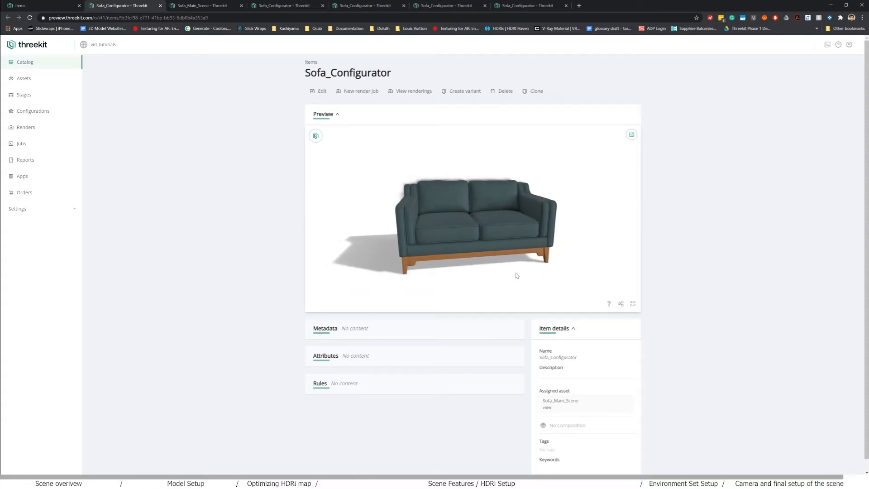
{"action": "left_click", "coordinate": [192, 6]}
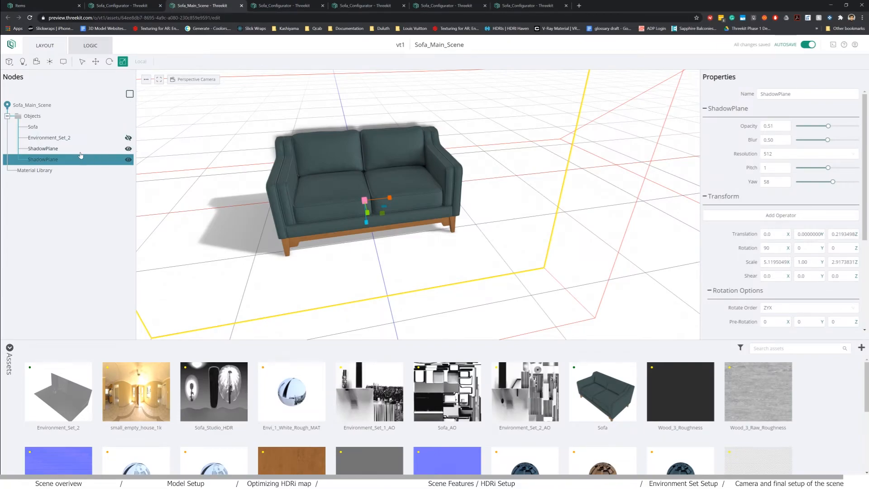
- Delete both ShadowPlane nodes from the scene
{"action": "left_click", "coordinate": [71, 139]}
{"action": "left_click", "coordinate": [63, 148]}
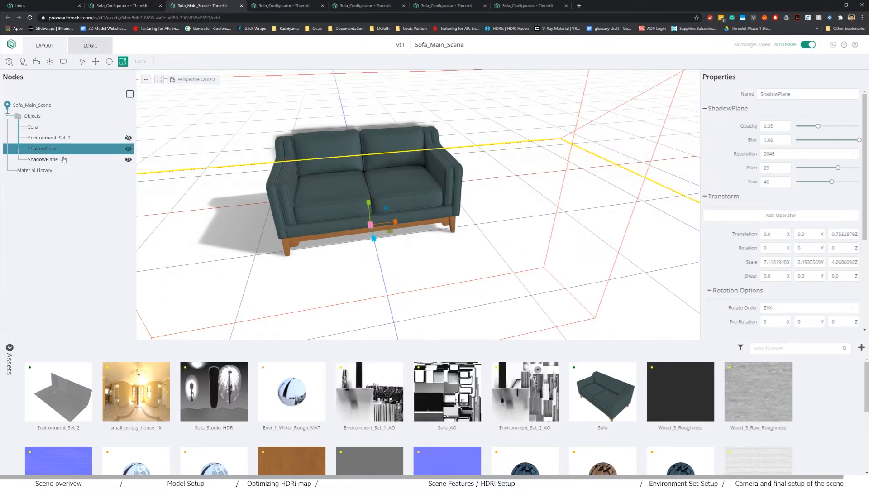
{"action": "key", "text": "Delete"}
{"action": "left_click", "coordinate": [57, 149]}
{"action": "key", "text": "Delete"}
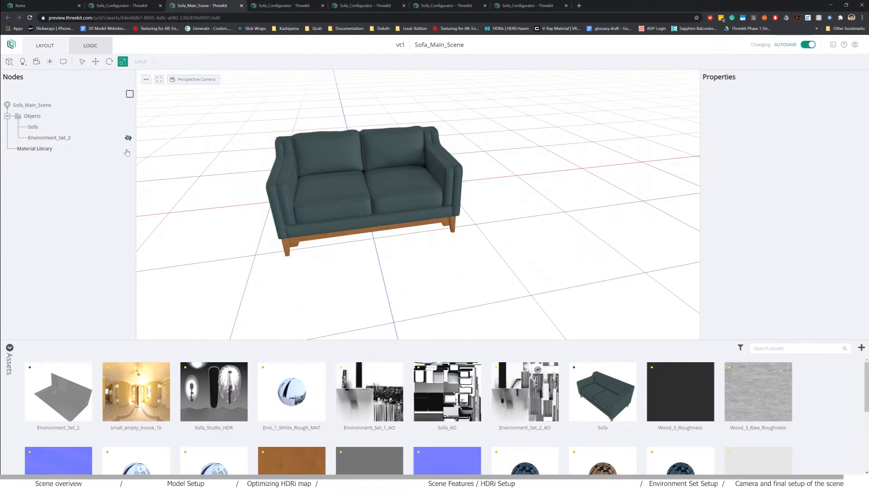
- Make Environment_Set_2 visible and frame the sofa inside the white room
{"action": "left_click", "coordinate": [128, 138]}
{"action": "left_click_drag", "start_coordinate": [387, 244], "coordinate": [348, 227]}
{"action": "scroll", "coordinate": [407, 237], "scroll_direction": "down", "scroll_amount": 3}
{"action": "right_click_drag", "start_coordinate": [348, 227], "coordinate": [354, 233]}
{"action": "scroll", "coordinate": [363, 240], "scroll_direction": "up", "scroll_amount": 3}
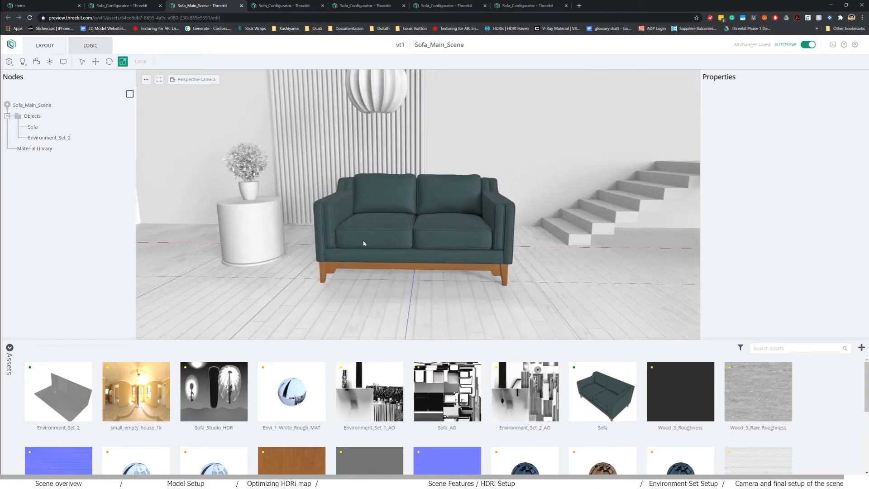
- Add a camera named Interior_Camera with Zoom Control set to Field of View
{"action": "left_click", "coordinate": [37, 66]}
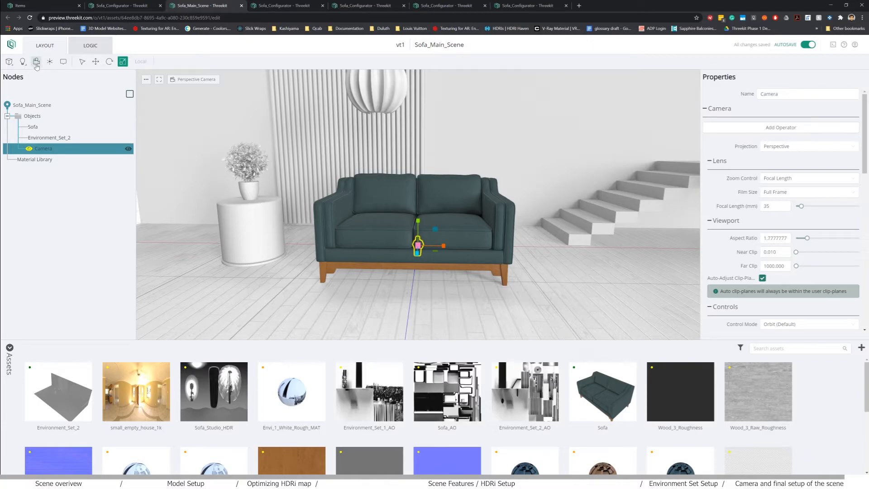
{"action": "left_click", "coordinate": [802, 110]}
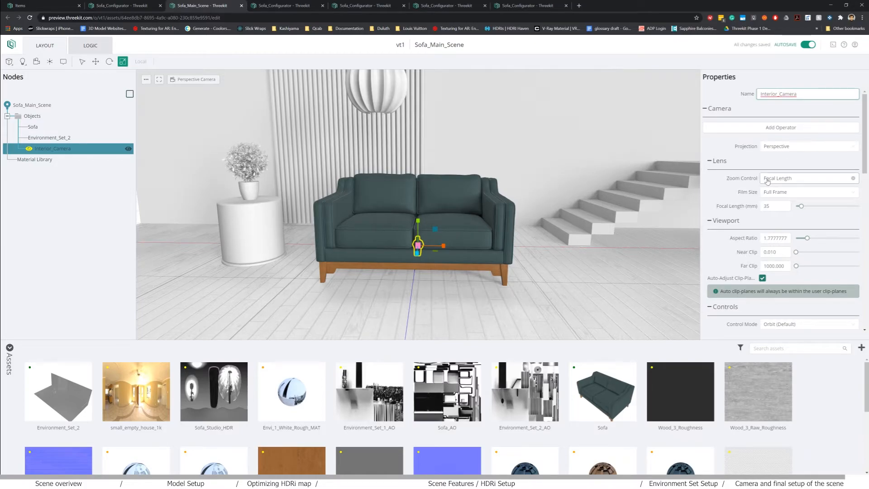
{"action": "scroll", "coordinate": [765, 126], "scroll_direction": "down", "scroll_amount": 8}
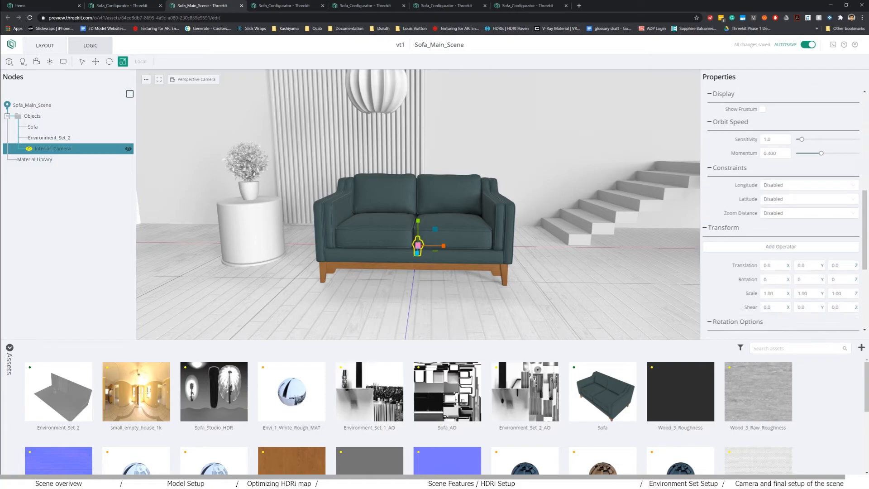
{"action": "scroll", "coordinate": [781, 184], "scroll_direction": "up", "scroll_amount": 10}
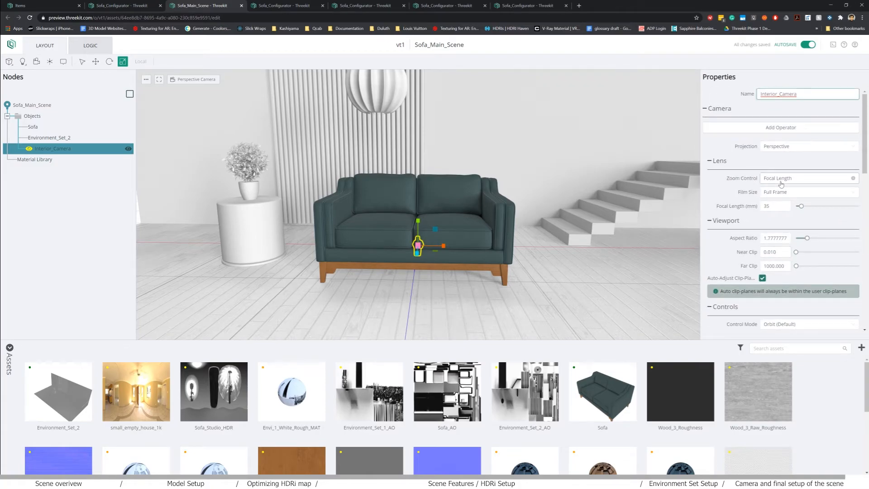
{"action": "left_click", "coordinate": [777, 179]}
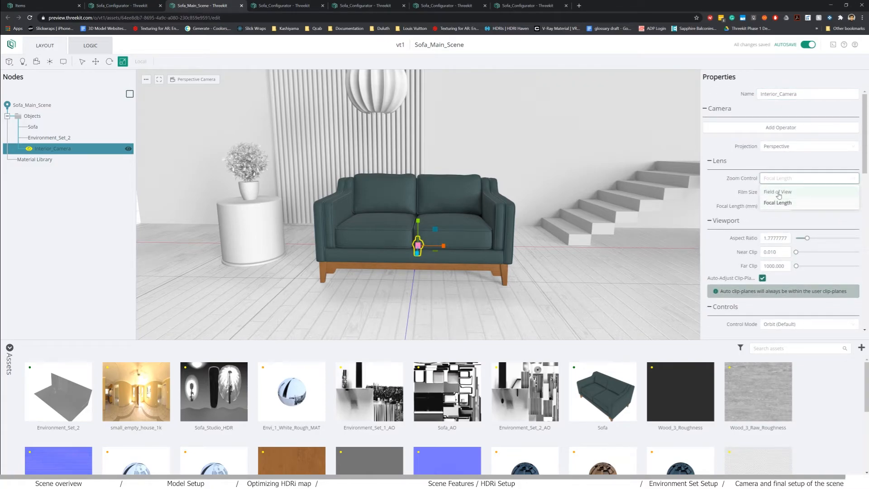
{"action": "left_click", "coordinate": [778, 192]}
- Move Interior_Camera out of the sofa, off to its right and raised higher
{"action": "left_click_drag", "start_coordinate": [462, 250], "coordinate": [504, 254]}
{"action": "key", "text": "w"}
{"action": "left_click_drag", "start_coordinate": [444, 251], "coordinate": [674, 305]}
{"action": "scroll", "coordinate": [638, 296], "scroll_direction": "down", "scroll_amount": 4}
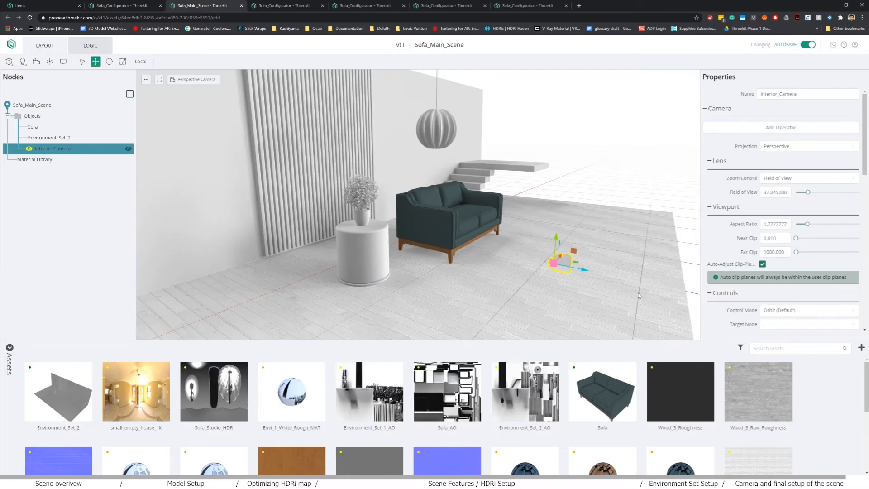
{"action": "left_click_drag", "start_coordinate": [590, 273], "coordinate": [661, 278]}
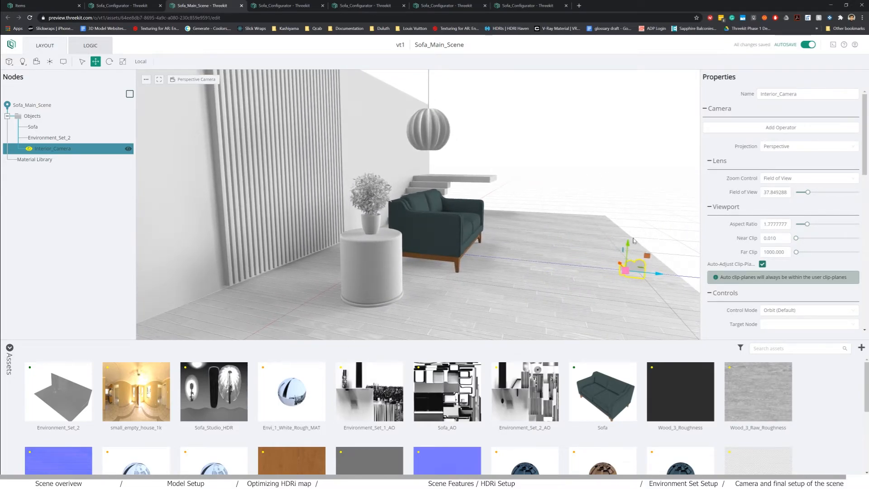
{"action": "left_click_drag", "start_coordinate": [628, 245], "coordinate": [632, 207]}
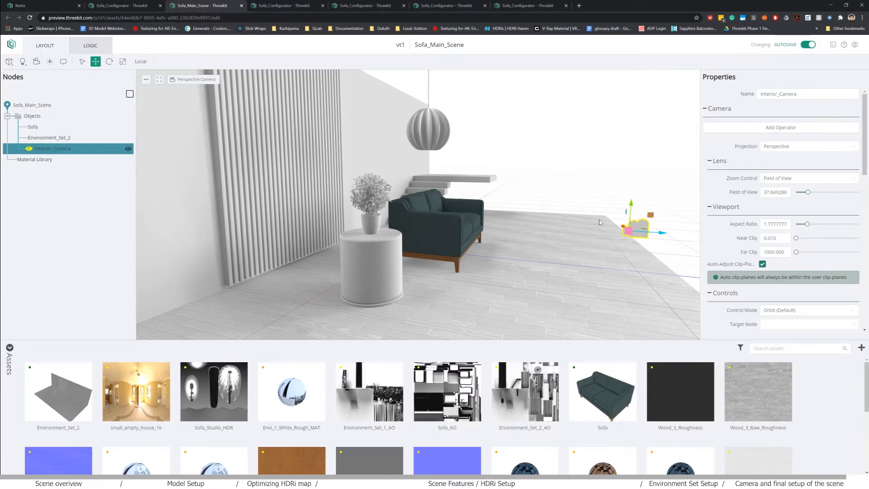
{"action": "left_click_drag", "start_coordinate": [601, 221], "coordinate": [546, 220]}
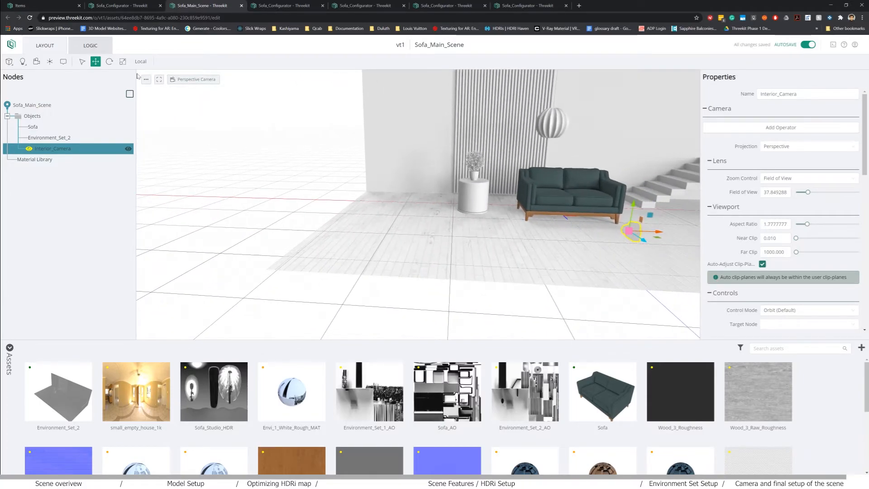
{"action": "left_click", "coordinate": [192, 79]}
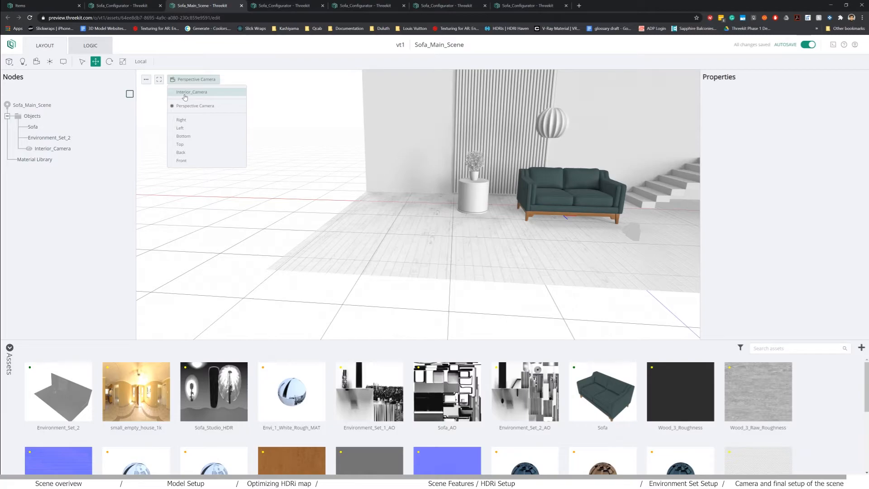
- View the scene through Interior_Camera and set its field of view to 30
{"action": "left_click", "coordinate": [181, 93]}
{"action": "scroll", "coordinate": [330, 191], "scroll_direction": "down", "scroll_amount": 7}
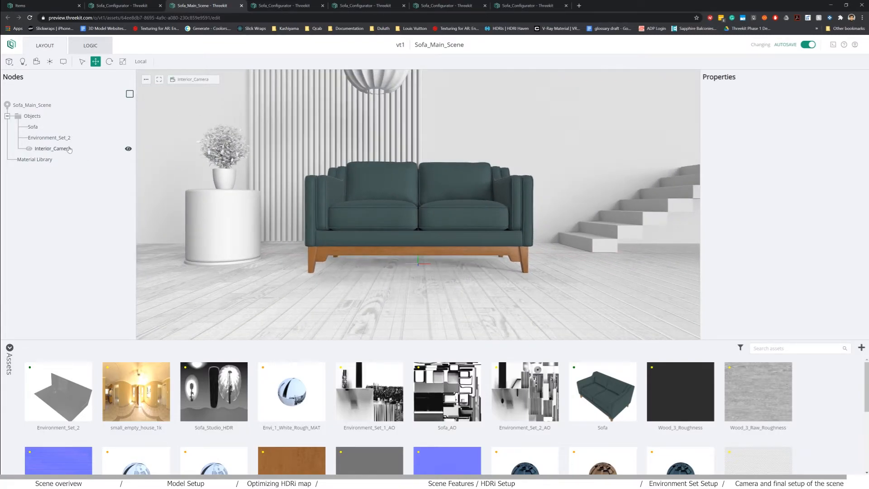
{"action": "left_click", "coordinate": [53, 149]}
{"action": "left_click", "coordinate": [804, 193]}
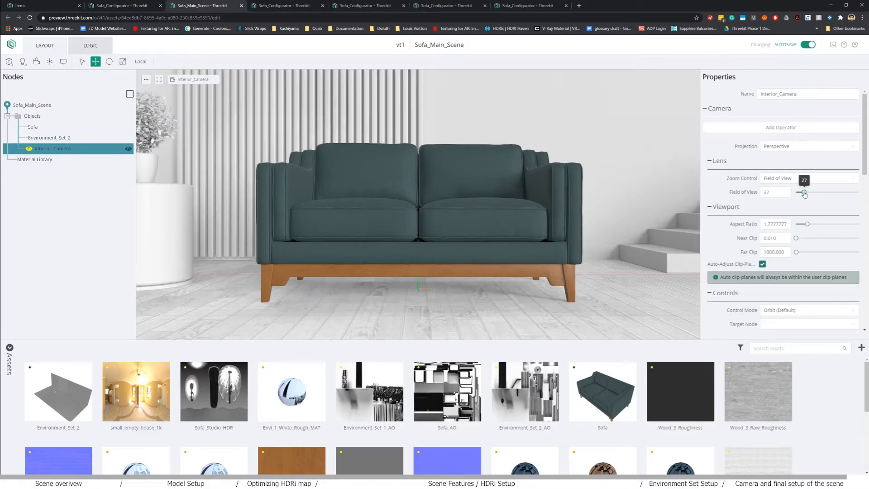
{"action": "left_click_drag", "start_coordinate": [804, 195], "coordinate": [805, 195]}
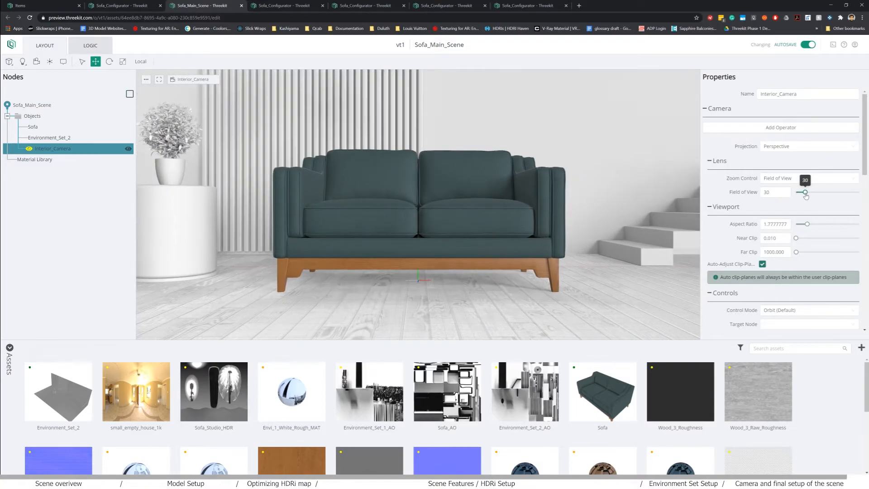
{"action": "left_click_drag", "start_coordinate": [573, 216], "coordinate": [583, 236]}
{"action": "right_click_drag", "start_coordinate": [582, 236], "coordinate": [582, 270]}
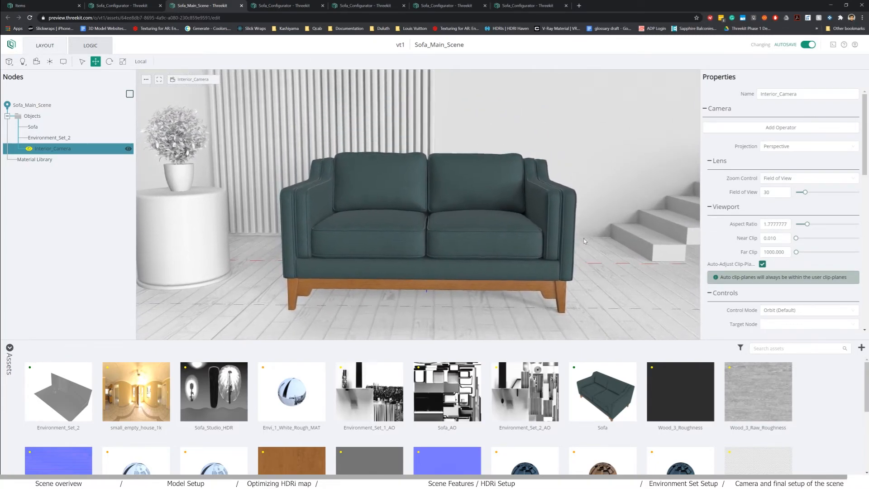
{"action": "scroll", "coordinate": [793, 259], "scroll_direction": "down", "scroll_amount": 3}
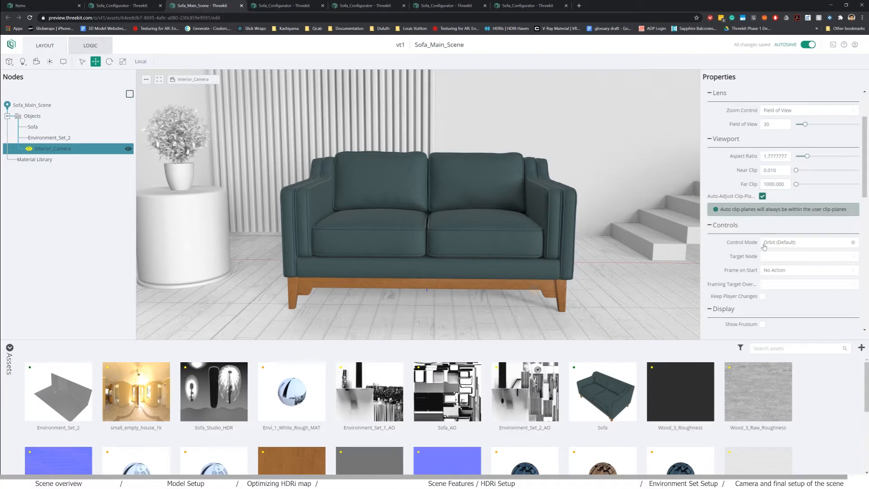
{"action": "scroll", "coordinate": [797, 241], "scroll_direction": "down", "scroll_amount": 3}
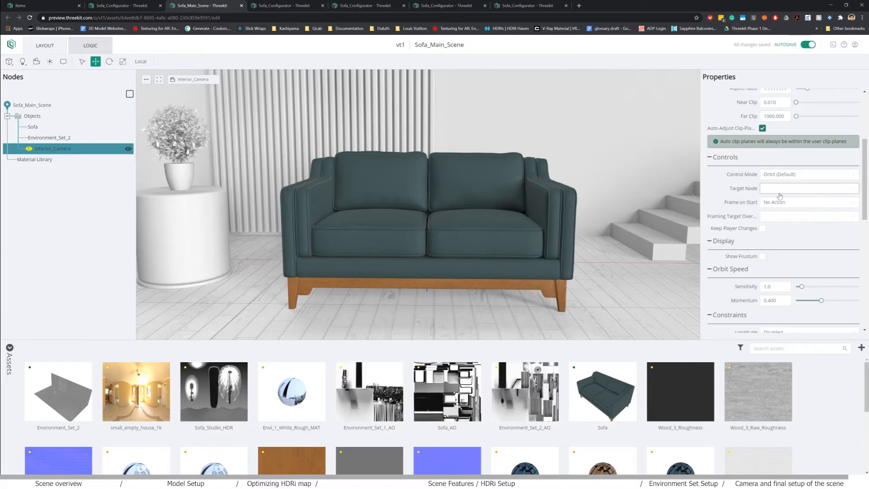
- Review the camera control modes, keep Orbit (Default), and test the Sofa_Configurator preview
{"action": "left_click", "coordinate": [783, 175]}
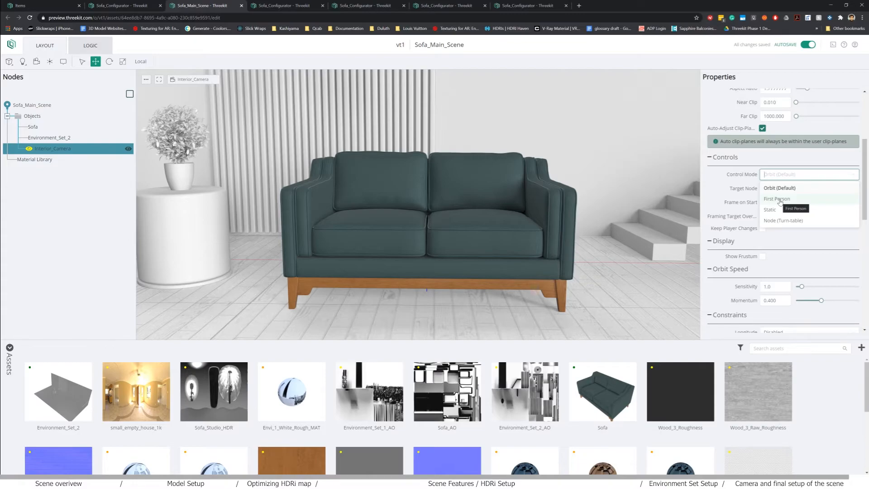
{"action": "left_click", "coordinate": [371, 4]}
{"action": "left_click_drag", "start_coordinate": [437, 199], "coordinate": [461, 206]}
{"action": "left_click", "coordinate": [189, 7]}
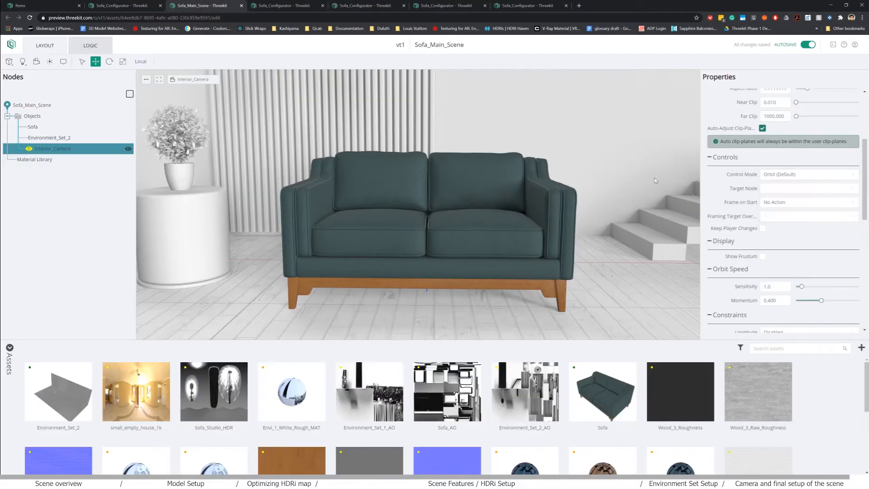
{"action": "left_click", "coordinate": [764, 178]}
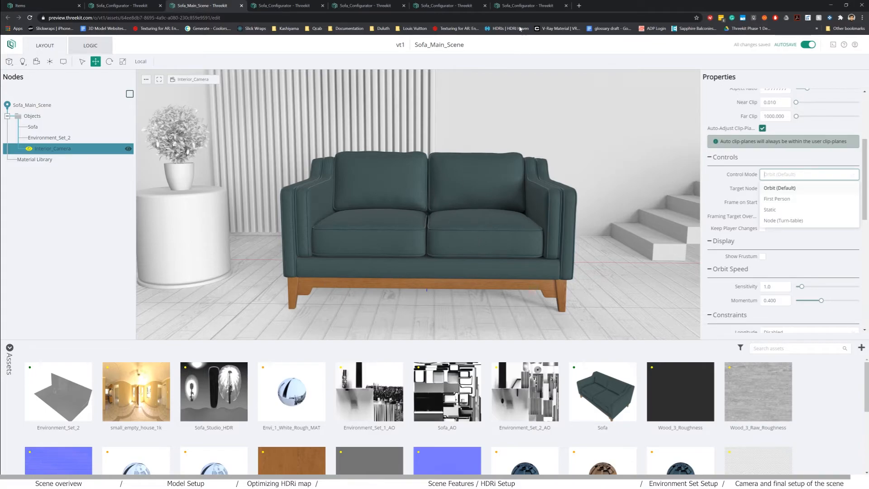
{"action": "left_click", "coordinate": [507, 9]}
{"action": "left_click_drag", "start_coordinate": [489, 254], "coordinate": [356, 255]}
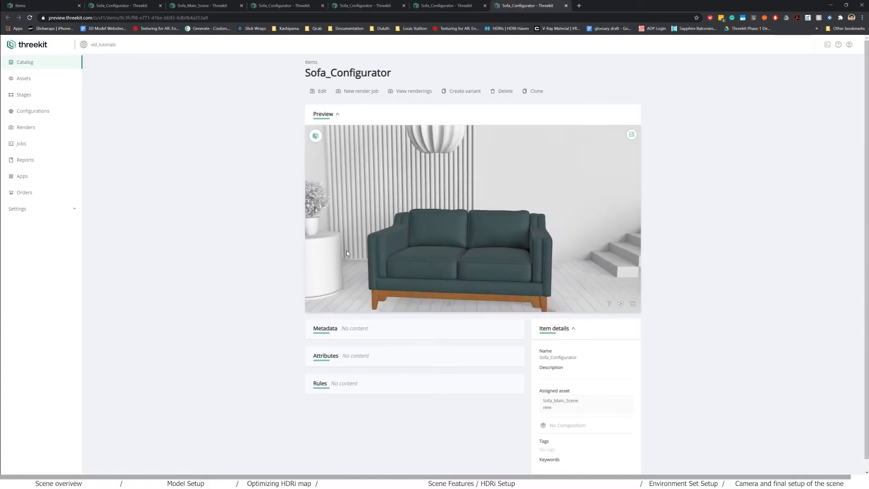
{"action": "left_click", "coordinate": [219, 6]}
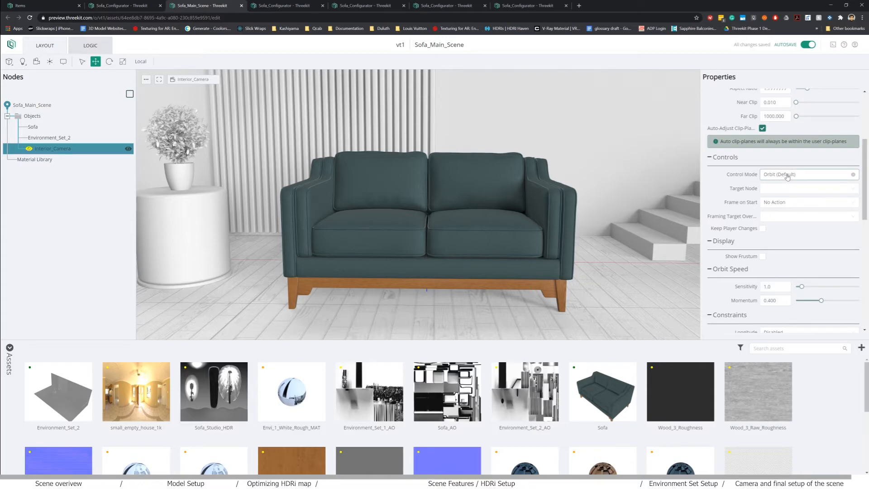
- Add a Null node and, in Perspective Camera view, place it at the sofa seat's centre
{"action": "left_click", "coordinate": [51, 64]}
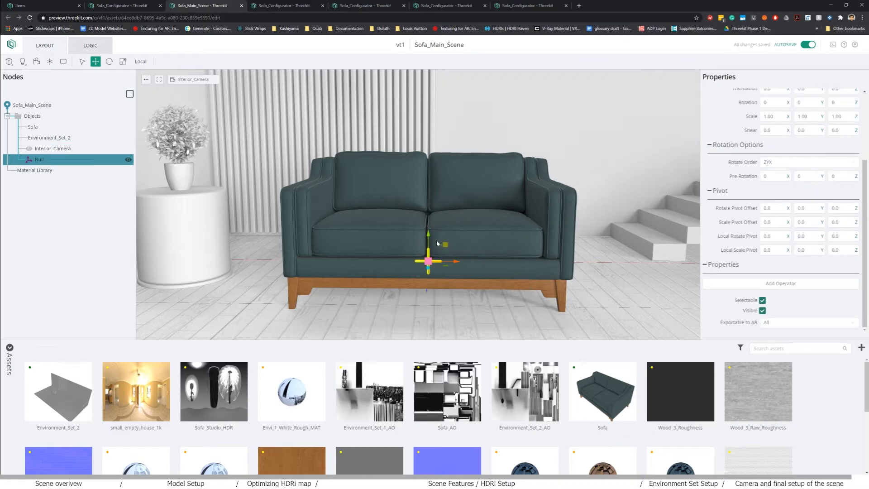
{"action": "left_click_drag", "start_coordinate": [427, 239], "coordinate": [427, 215]}
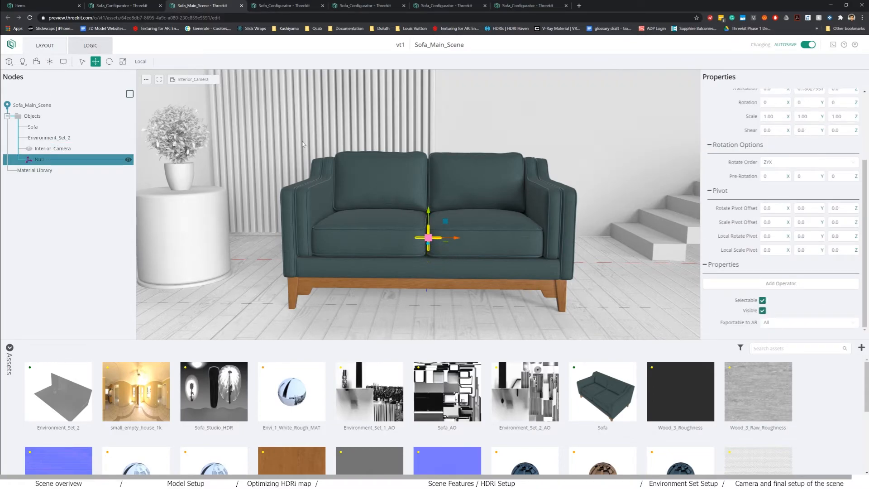
{"action": "left_click", "coordinate": [197, 91]}
{"action": "left_click", "coordinate": [192, 80]}
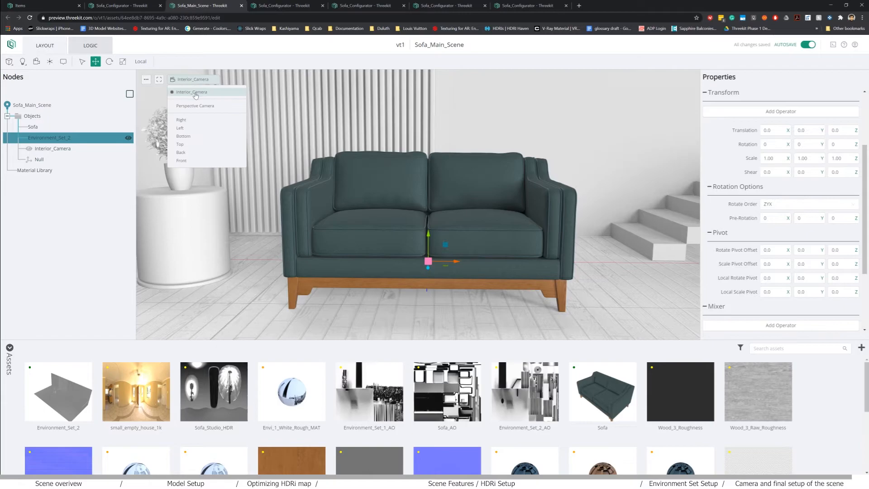
{"action": "left_click", "coordinate": [193, 107]}
{"action": "scroll", "coordinate": [392, 241], "scroll_direction": "down", "scroll_amount": 5}
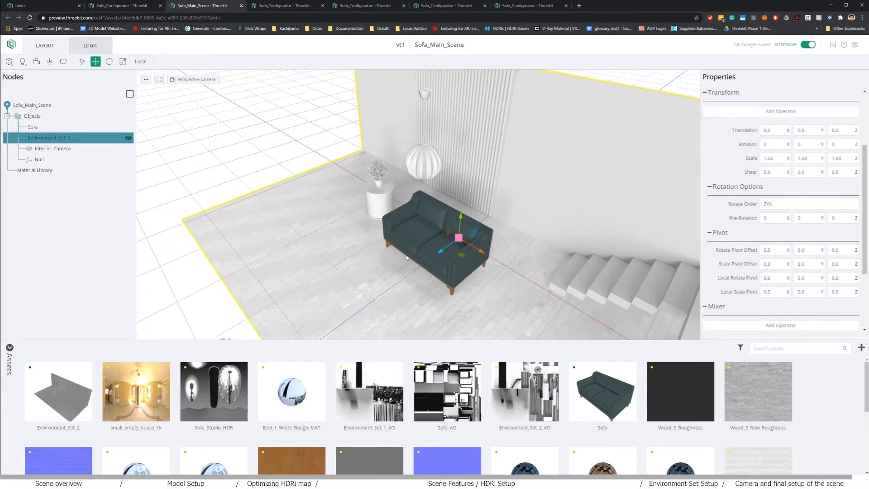
{"action": "left_click", "coordinate": [38, 158]}
{"action": "scroll", "coordinate": [456, 300], "scroll_direction": "down", "scroll_amount": 10}
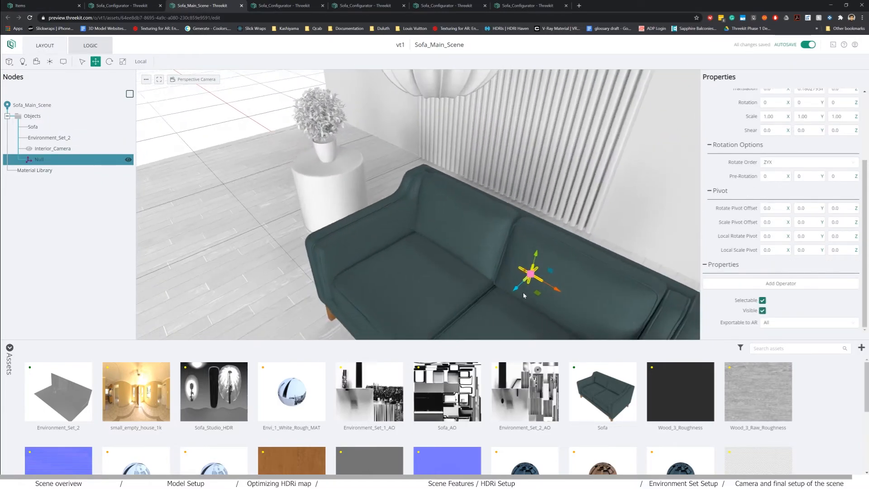
{"action": "scroll", "coordinate": [510, 286], "scroll_direction": "up", "scroll_amount": 5}
{"action": "left_click_drag", "start_coordinate": [473, 256], "coordinate": [435, 233]}
{"action": "left_click_drag", "start_coordinate": [391, 264], "coordinate": [432, 267]}
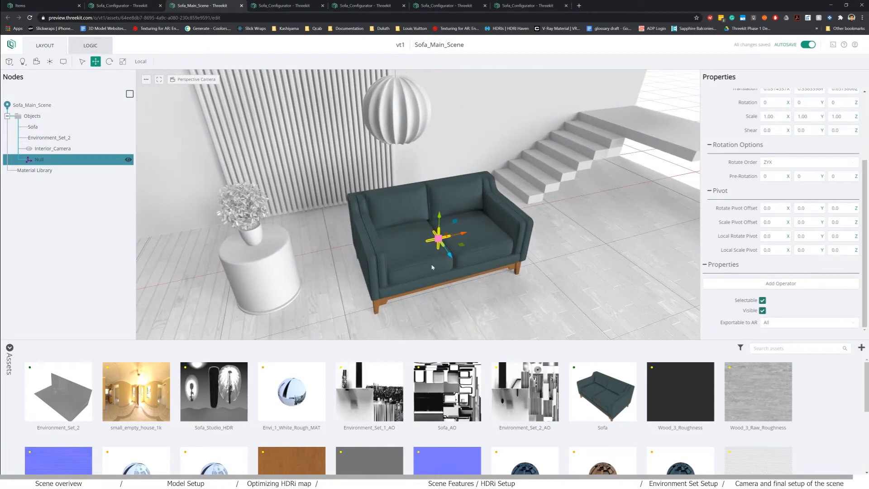
- Choose Null as Interior_Camera's Target Node under Controls
{"action": "left_click", "coordinate": [47, 149]}
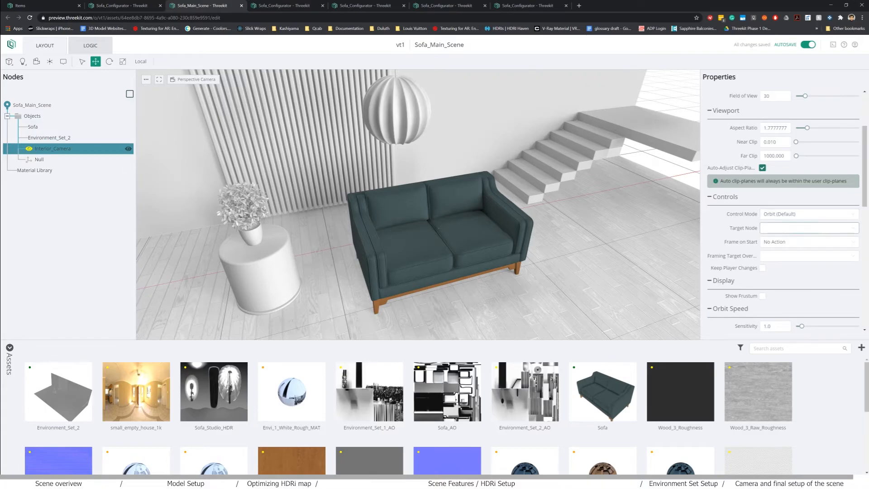
{"action": "left_click", "coordinate": [776, 277]}
{"action": "scroll", "coordinate": [771, 226], "scroll_direction": "down", "scroll_amount": 3}
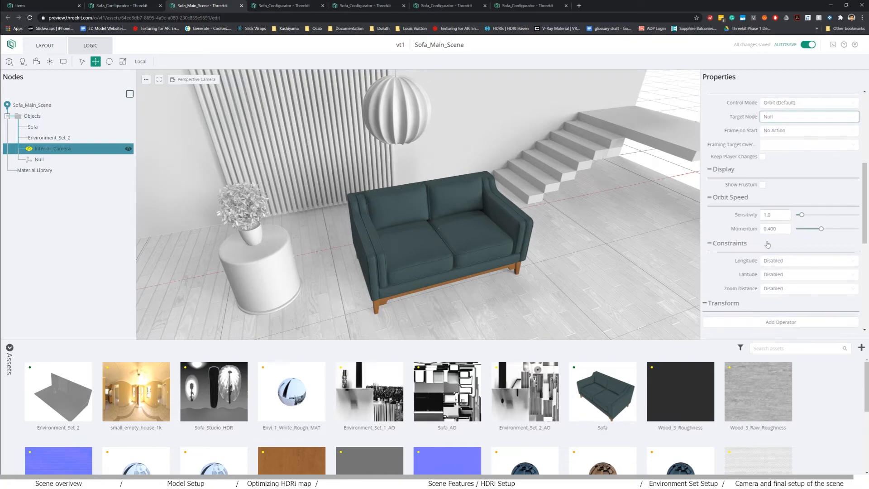
{"action": "scroll", "coordinate": [767, 244], "scroll_direction": "down", "scroll_amount": 2}
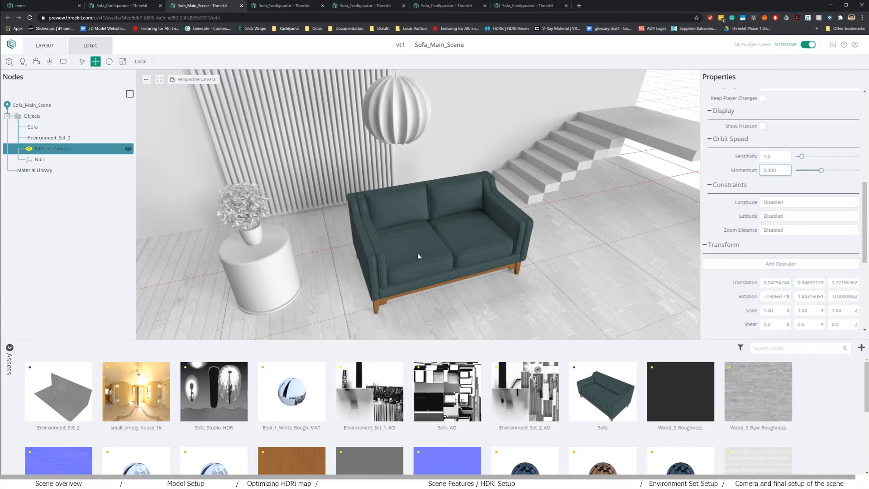
- Limit Interior_Camera's longitude in World Space to -15 through 15
{"action": "left_click", "coordinate": [777, 203]}
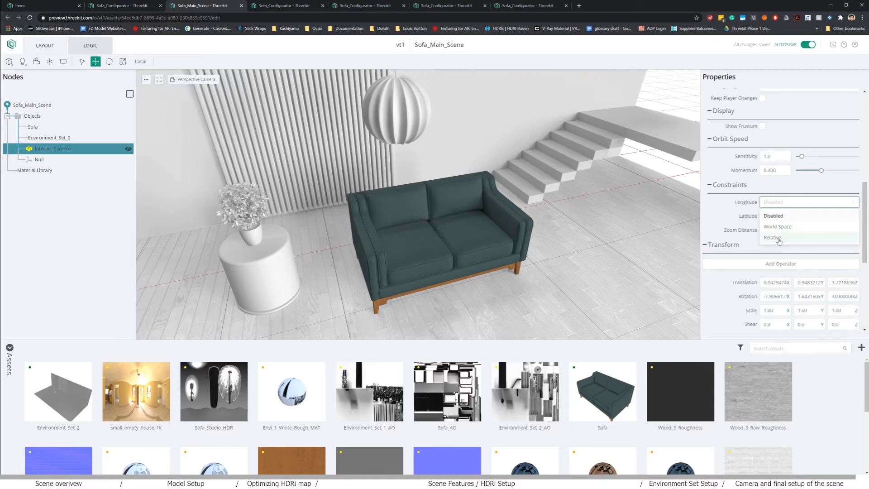
{"action": "left_click", "coordinate": [785, 227]}
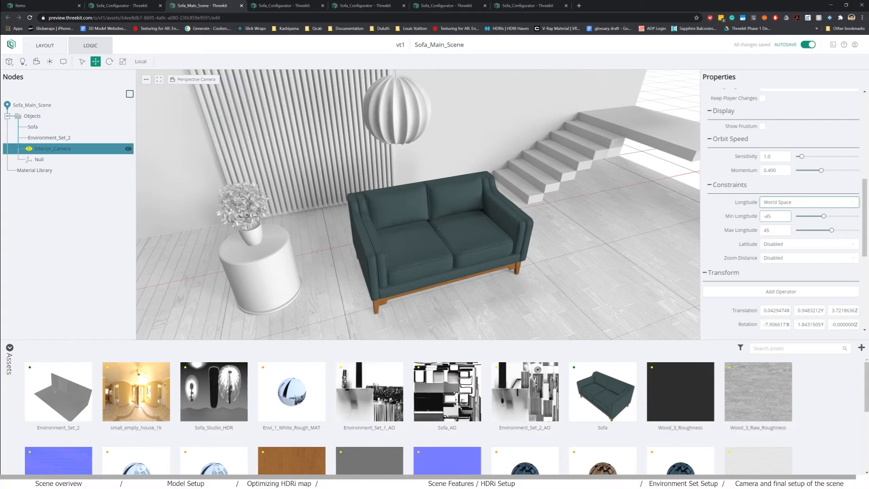
{"action": "left_click", "coordinate": [776, 216]}
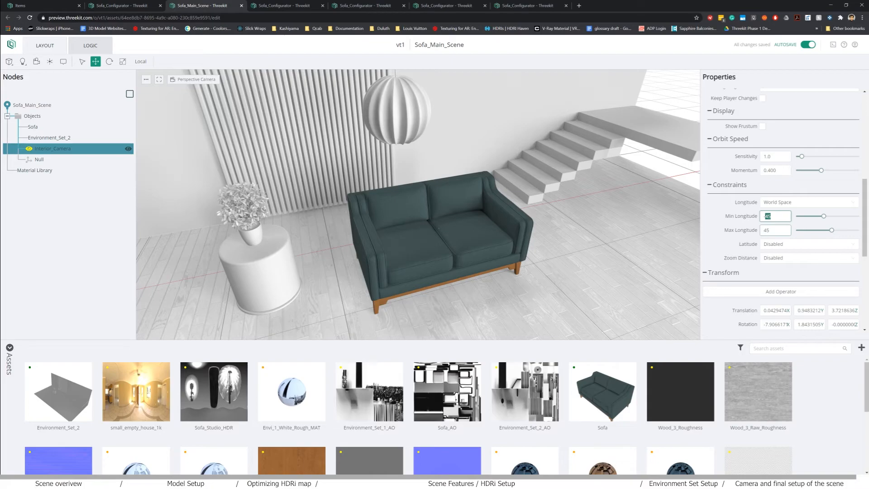
{"action": "type", "text": "-15"}
{"action": "key", "text": "Tab"}
{"action": "type", "text": "1"}
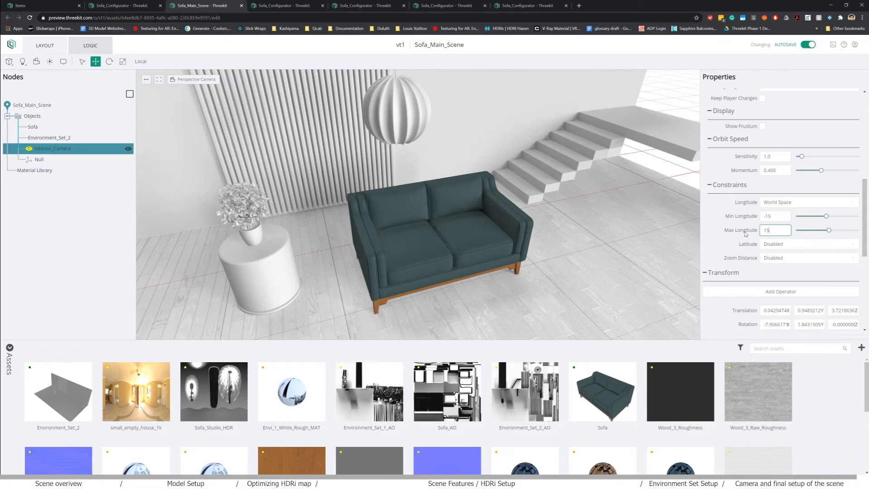
{"action": "left_click", "coordinate": [783, 216]}
- Limit the camera's latitude in World Space to -5 through 5
{"action": "left_click", "coordinate": [781, 246]}
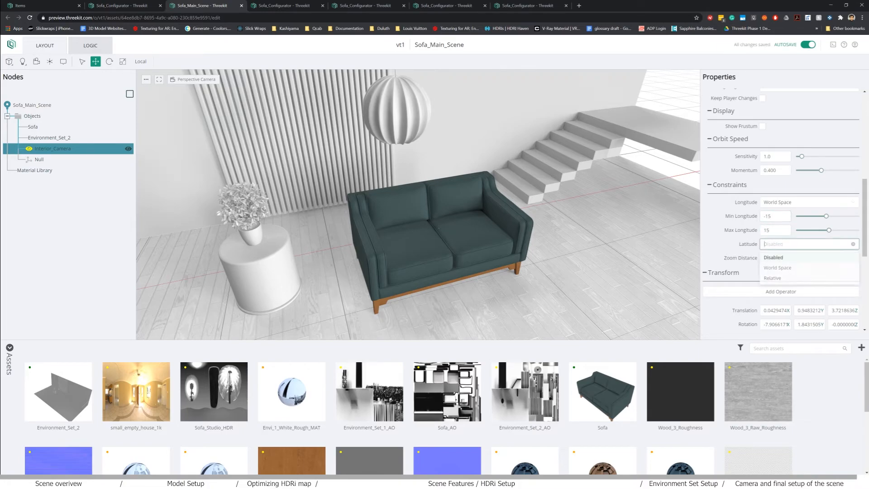
{"action": "left_click", "coordinate": [777, 268]}
{"action": "left_click", "coordinate": [766, 258]}
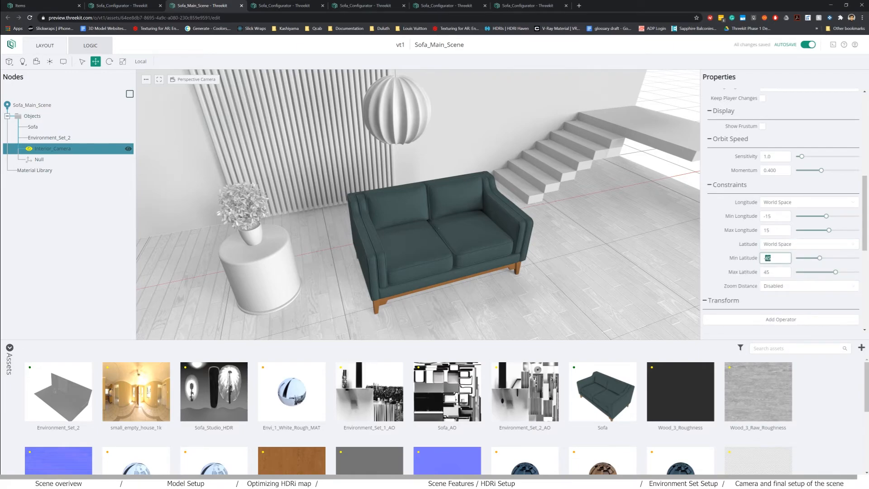
{"action": "type", "text": "-"}
{"action": "type", "text": "5"}
{"action": "left_click", "coordinate": [775, 271]}
{"action": "left_click", "coordinate": [750, 261]}
{"action": "type", "text": "-5"}
{"action": "left_click", "coordinate": [767, 272]}
{"action": "left_click", "coordinate": [747, 279]}
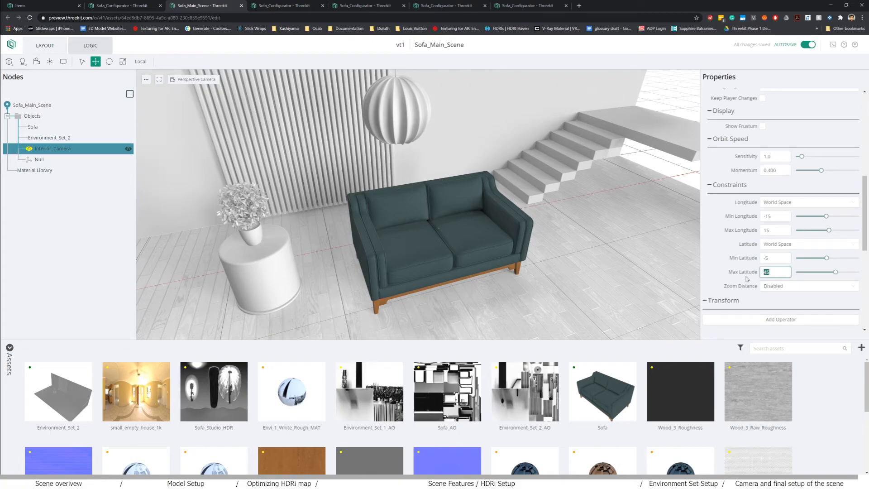
{"action": "type", "text": "5"}
- Enable Zoom Distance as Relative Distance with offsets from -1 to 1
{"action": "left_click", "coordinate": [778, 285]}
{"action": "left_click", "coordinate": [780, 310]}
{"action": "left_click", "coordinate": [741, 306]}
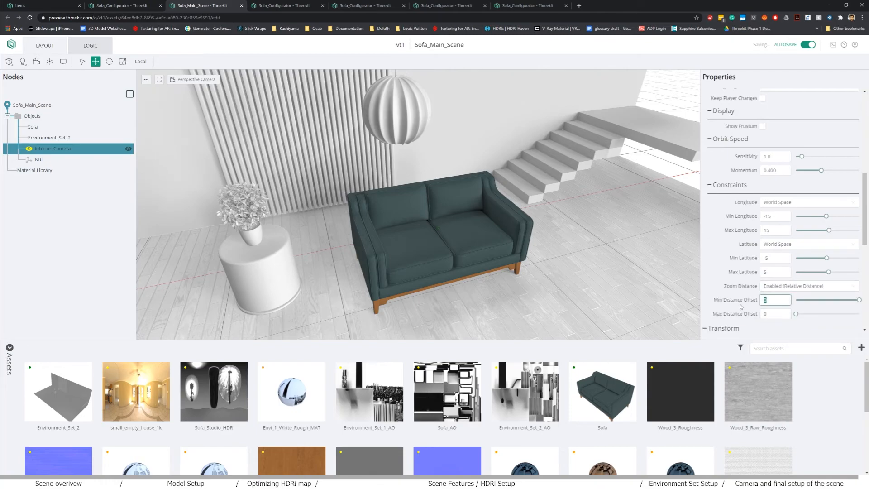
{"action": "type", "text": "-1"}
{"action": "left_click", "coordinate": [769, 313]}
{"action": "type", "text": "1"}
{"action": "left_click", "coordinate": [780, 302]}
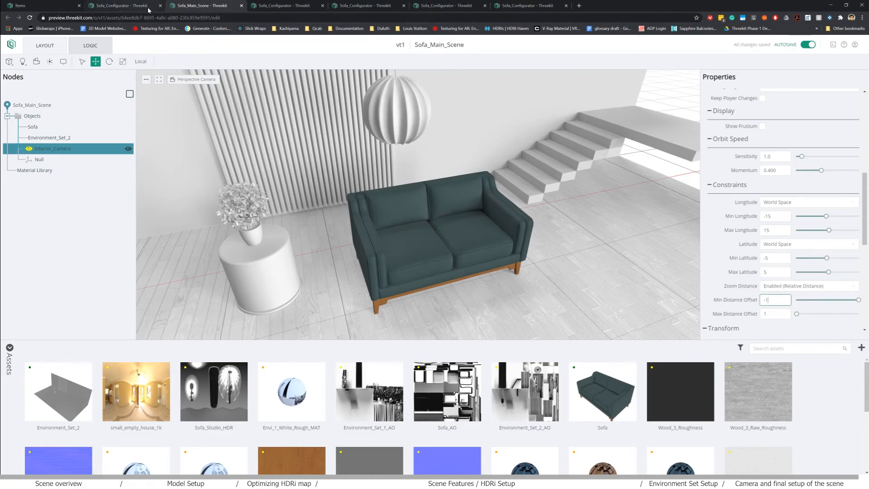
- Open the Sofa_Configurator item in its own tab and view its preview
{"action": "left_click", "coordinate": [44, 4]}
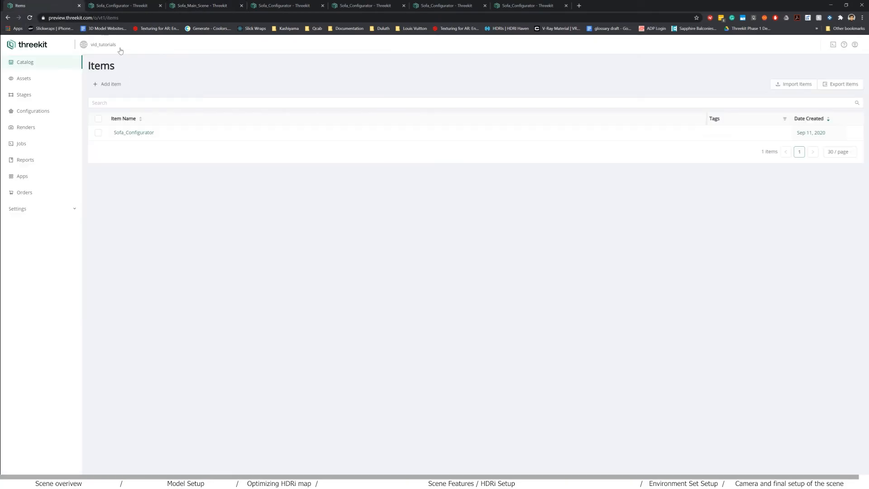
{"action": "middle_click", "coordinate": [152, 133]}
{"action": "left_click_drag", "start_coordinate": [115, 6], "coordinate": [256, 9]}
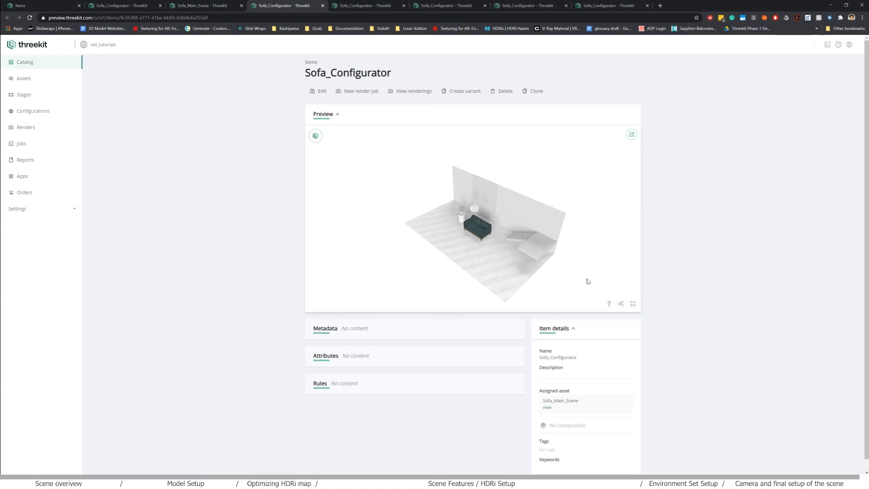
{"action": "left_click_drag", "start_coordinate": [470, 240], "coordinate": [480, 237]}
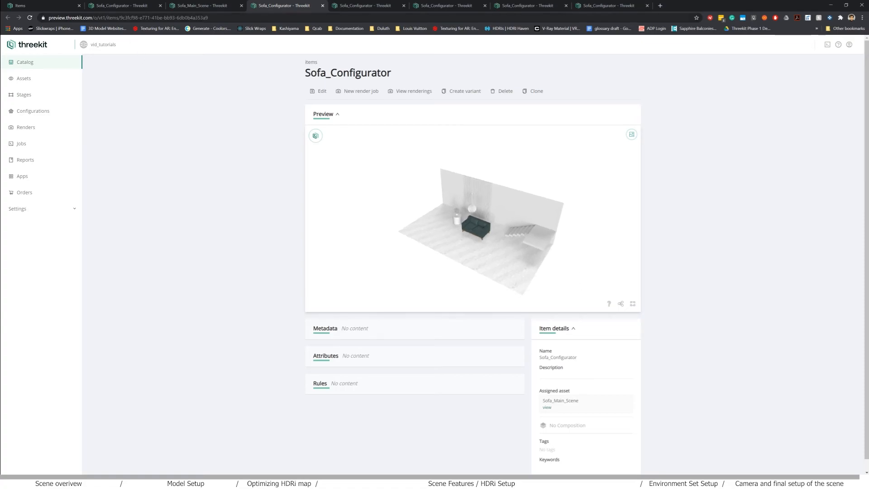
- Set Sofa_Main_Scene's Player camera to Interior_Camera and return to the item page
{"action": "left_click", "coordinate": [201, 5]}
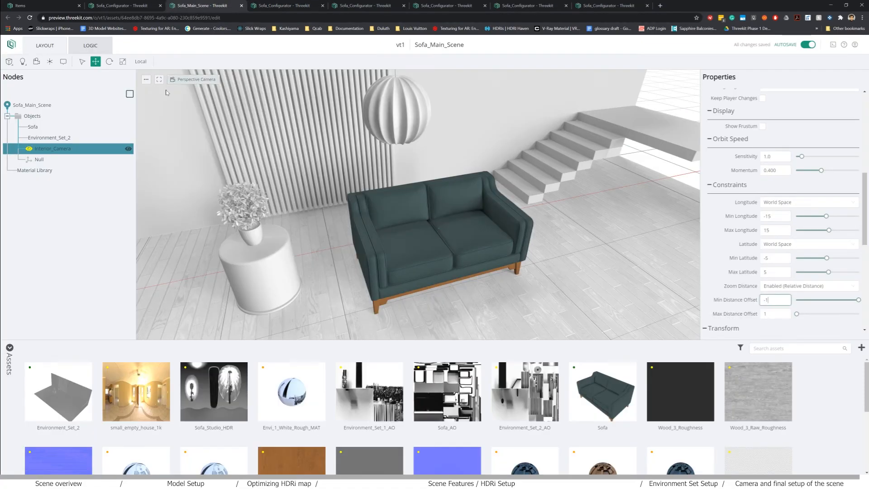
{"action": "left_click", "coordinate": [49, 108]}
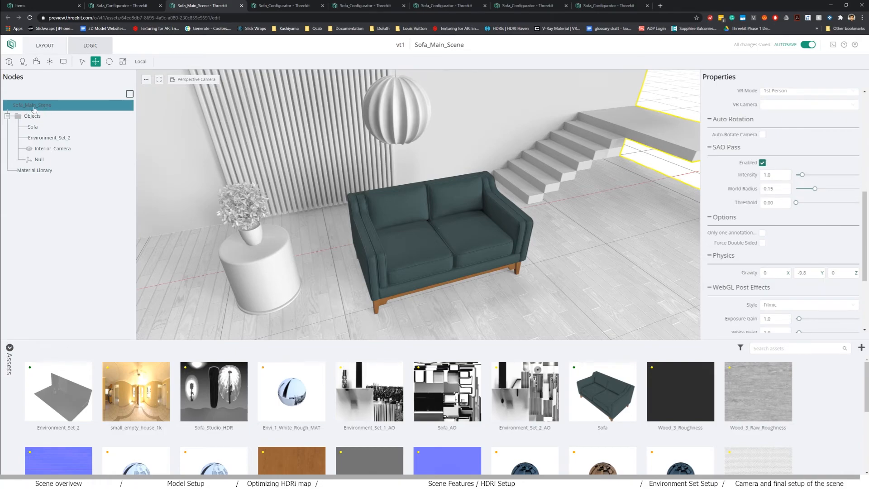
{"action": "scroll", "coordinate": [831, 181], "scroll_direction": "down", "scroll_amount": 3}
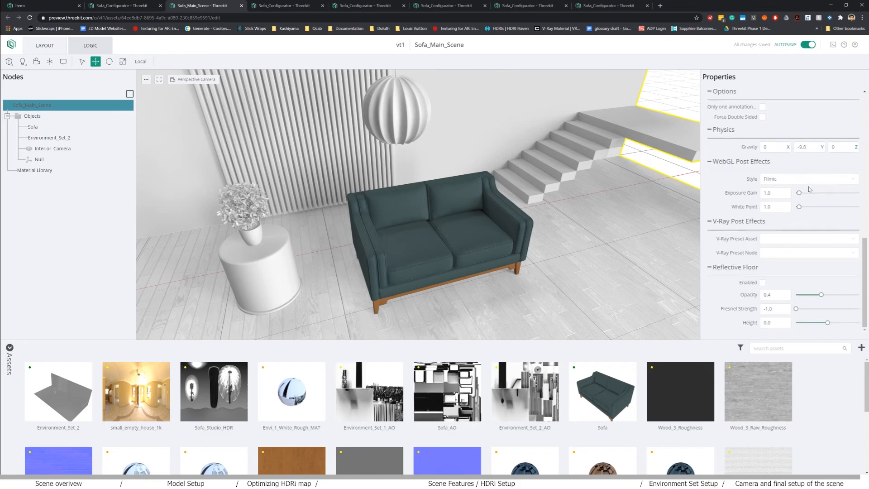
{"action": "scroll", "coordinate": [809, 204], "scroll_direction": "up", "scroll_amount": 5}
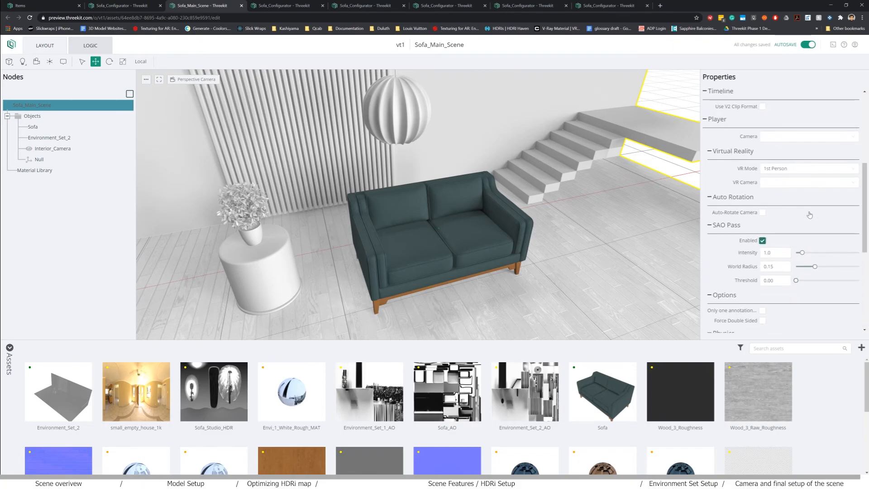
{"action": "left_click", "coordinate": [780, 206]}
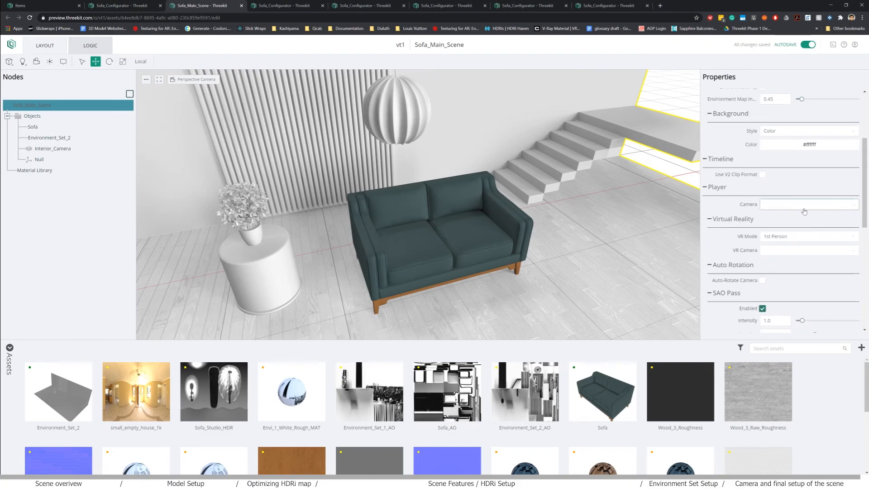
{"action": "left_click", "coordinate": [785, 219]}
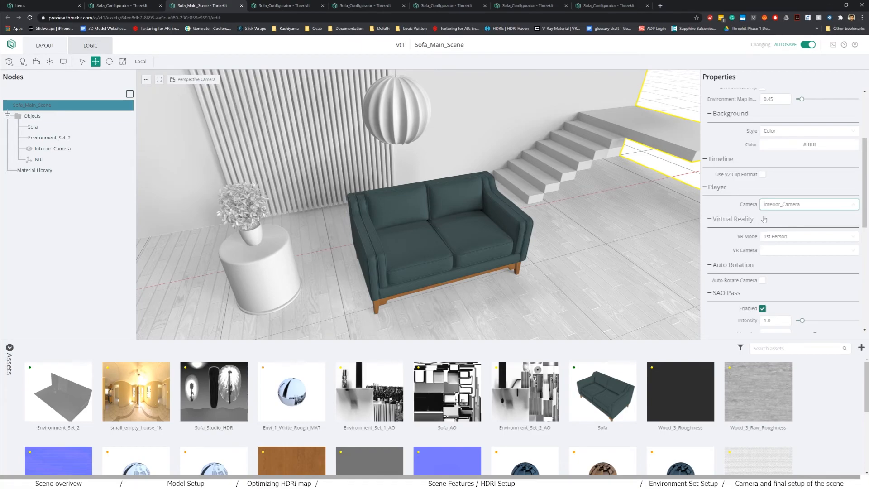
{"action": "left_click", "coordinate": [275, 6]}
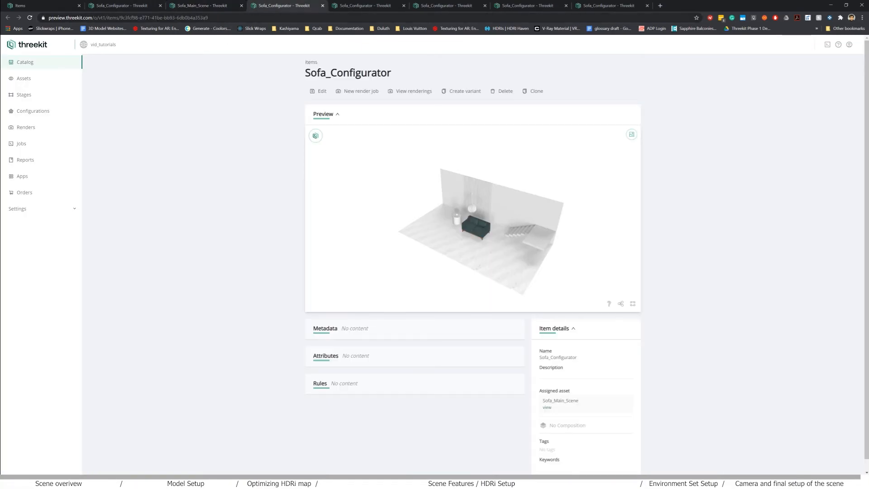
- Reload the Sofa_Configurator page and orbit and zoom the preview to test Interior_Camera's close sofa view
{"action": "left_click", "coordinate": [29, 17]}
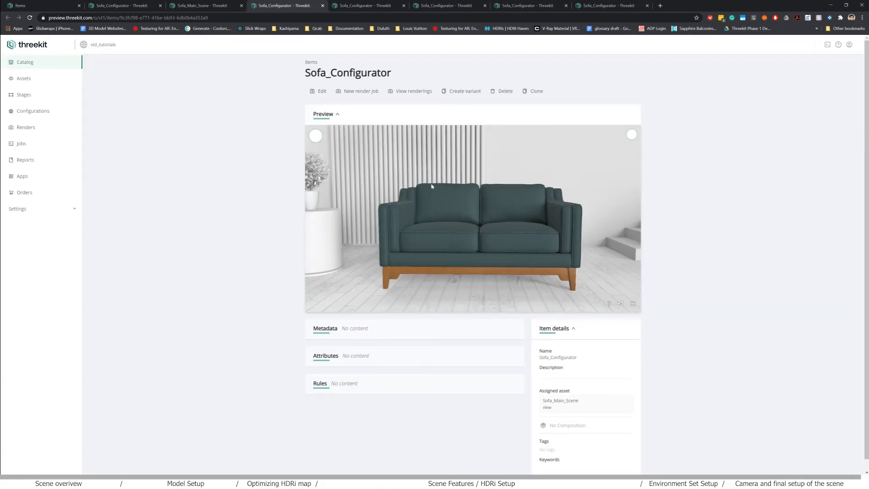
{"action": "scroll", "coordinate": [451, 222], "scroll_direction": "down", "scroll_amount": 3}
{"action": "mouse_move", "coordinate": [451, 221]}
{"action": "left_mouse_down"}
{"action": "mouse_move", "coordinate": [467, 228]}
{"action": "mouse_move", "coordinate": [436, 232]}
{"action": "mouse_move", "coordinate": [463, 232]}
{"action": "left_mouse_up"}
{"action": "scroll", "coordinate": [485, 245], "scroll_direction": "up", "scroll_amount": 4}
{"action": "scroll", "coordinate": [485, 248], "scroll_direction": "up", "scroll_amount": 2}
{"action": "left_click_drag", "start_coordinate": [522, 266], "coordinate": [486, 280]}
{"action": "scroll", "coordinate": [500, 254], "scroll_direction": "down", "scroll_amount": 5}
{"action": "scroll", "coordinate": [486, 280], "scroll_direction": "up", "scroll_amount": 5}
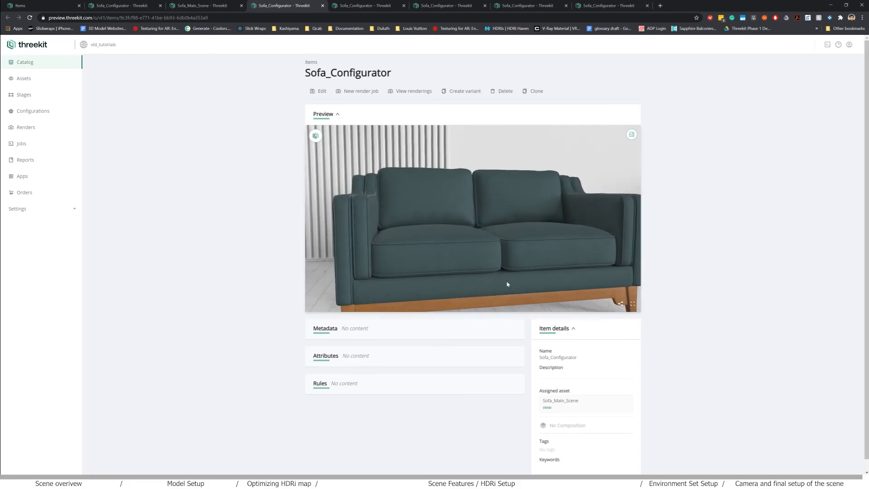
- In Sofa_Main_Scene, set Interior_Camera's Min Latitude to -2 and Max Latitude to 10
{"action": "left_click", "coordinate": [215, 9]}
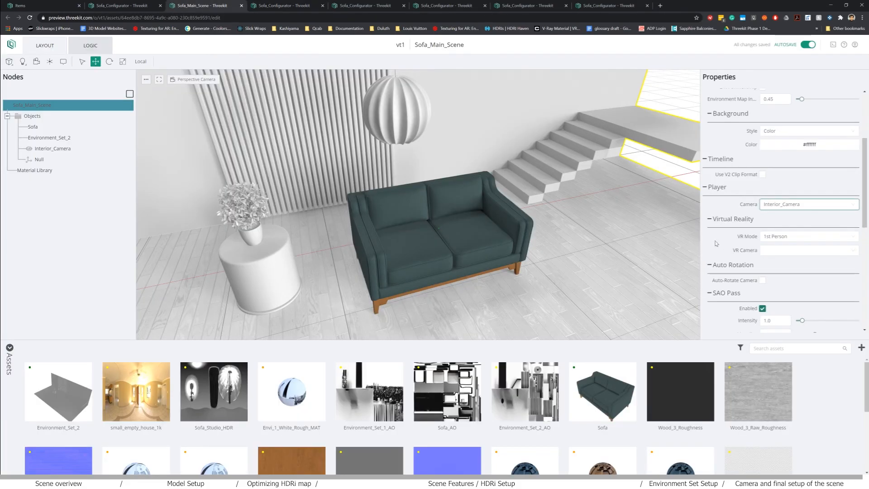
{"action": "left_click", "coordinate": [50, 149]}
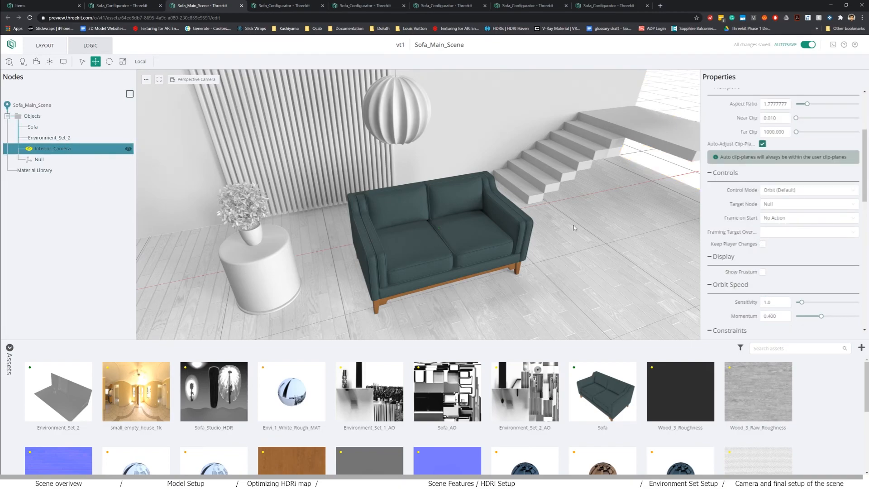
{"action": "scroll", "coordinate": [795, 275], "scroll_direction": "down", "scroll_amount": 5}
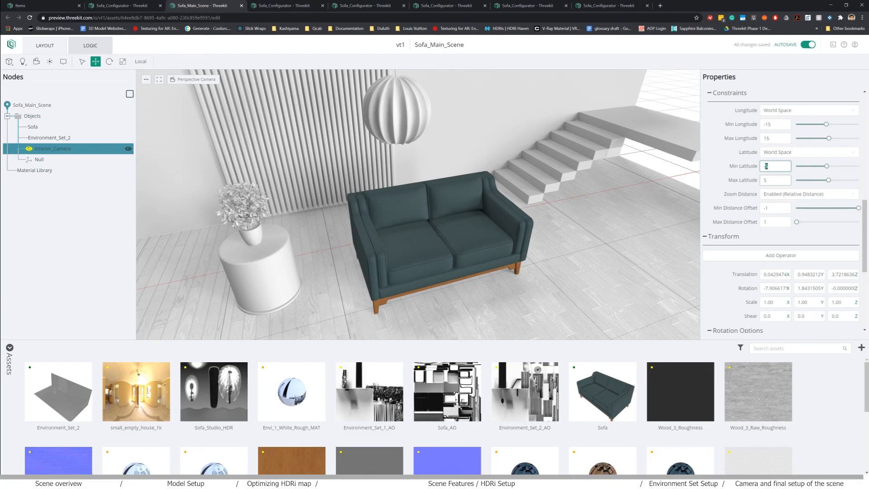
{"action": "type", "text": "2"}
{"action": "key", "text": "Tab"}
{"action": "type", "text": "1"}
{"action": "left_click", "coordinate": [774, 166]}
- Reload the Sofa_Configurator page and orbit and zoom the preview to test the new latitude limits
{"action": "left_click", "coordinate": [279, 6]}
{"action": "left_click", "coordinate": [30, 17]}
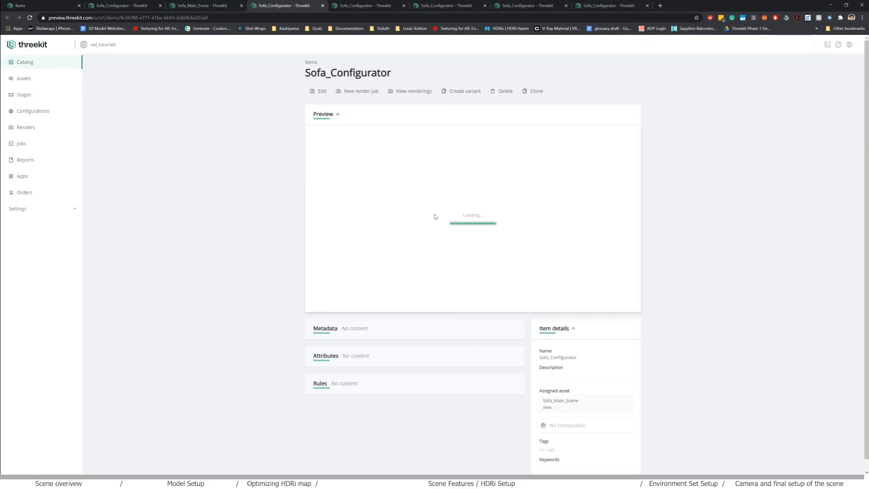
{"action": "left_click_drag", "start_coordinate": [447, 225], "coordinate": [372, 221]}
{"action": "scroll", "coordinate": [487, 248], "scroll_direction": "up", "scroll_amount": 5}
{"action": "scroll", "coordinate": [488, 247], "scroll_direction": "down", "scroll_amount": 5}
{"action": "scroll", "coordinate": [524, 254], "scroll_direction": "down", "scroll_amount": 5}
{"action": "scroll", "coordinate": [512, 273], "scroll_direction": "up", "scroll_amount": 5}
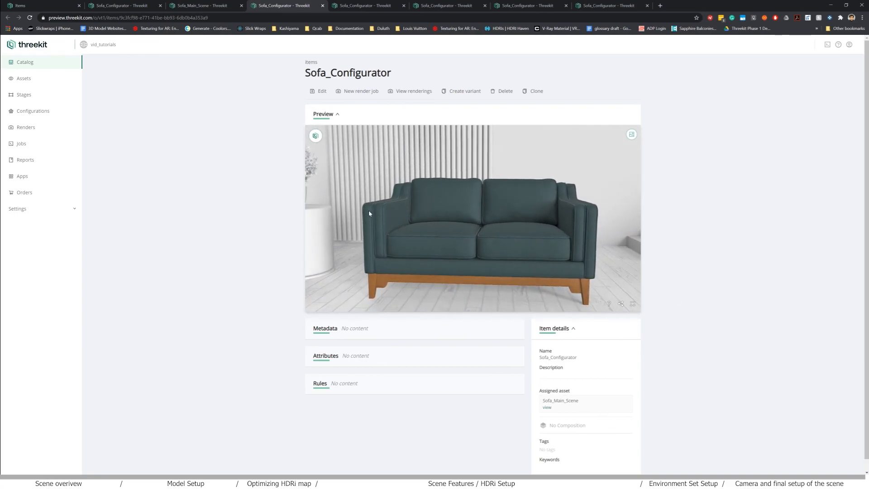
- In Sofa_Main_Scene, review Interior_Camera's Max Latitude, orbit toward the sofa, then select Environment_Set_2
{"action": "left_click", "coordinate": [207, 6]}
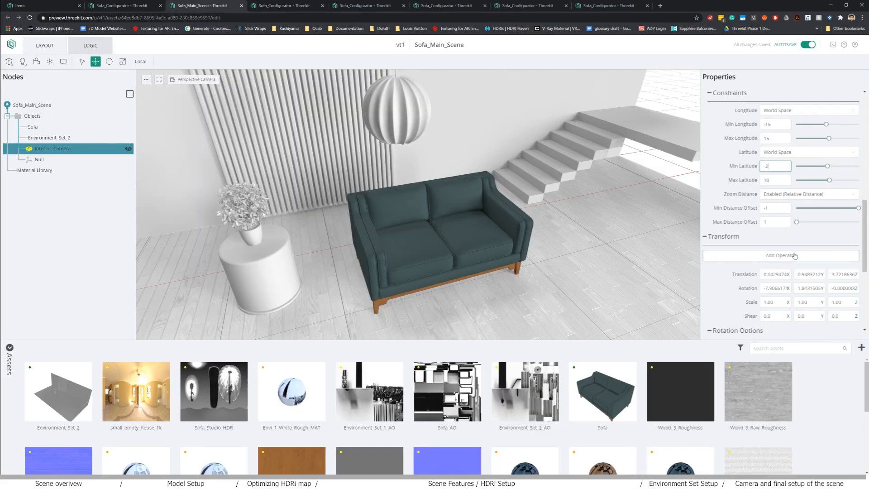
{"action": "left_click", "coordinate": [774, 180]}
{"action": "scroll", "coordinate": [778, 246], "scroll_direction": "down", "scroll_amount": 4}
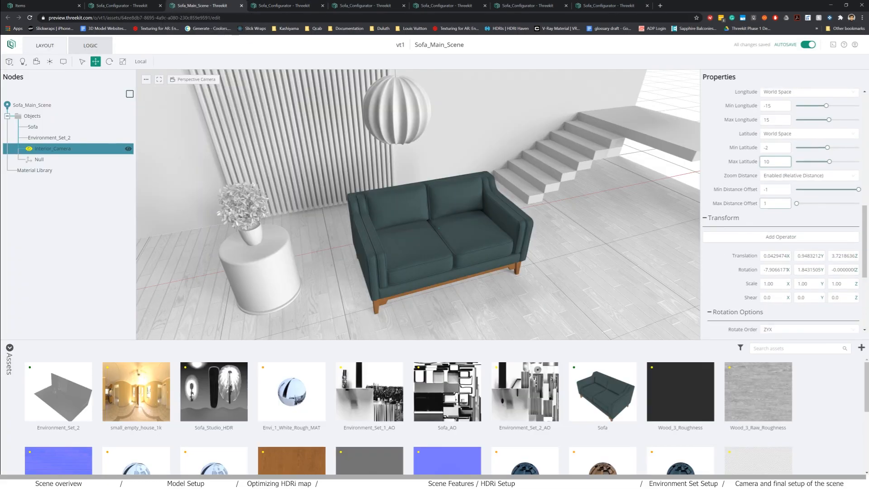
{"action": "scroll", "coordinate": [778, 245], "scroll_direction": "up", "scroll_amount": 10}
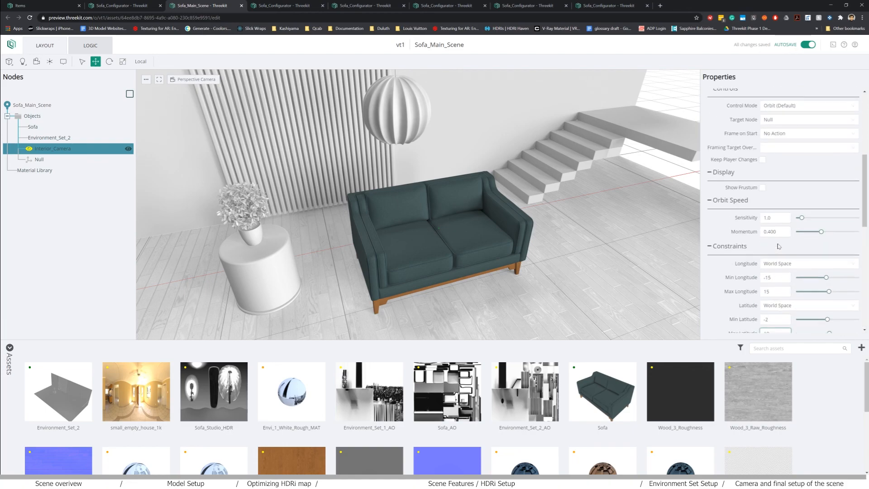
{"action": "scroll", "coordinate": [790, 275], "scroll_direction": "up", "scroll_amount": 1}
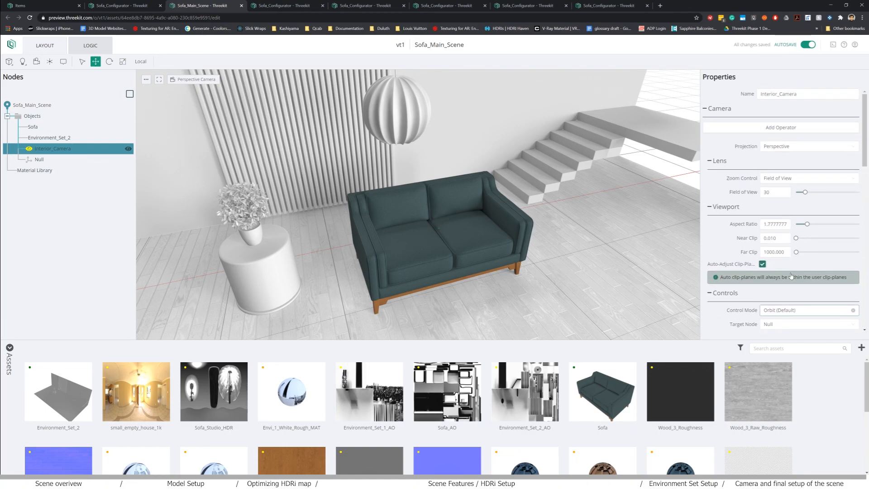
{"action": "scroll", "coordinate": [442, 205], "scroll_direction": "up", "scroll_amount": 1}
{"action": "left_click_drag", "start_coordinate": [521, 259], "coordinate": [465, 257]}
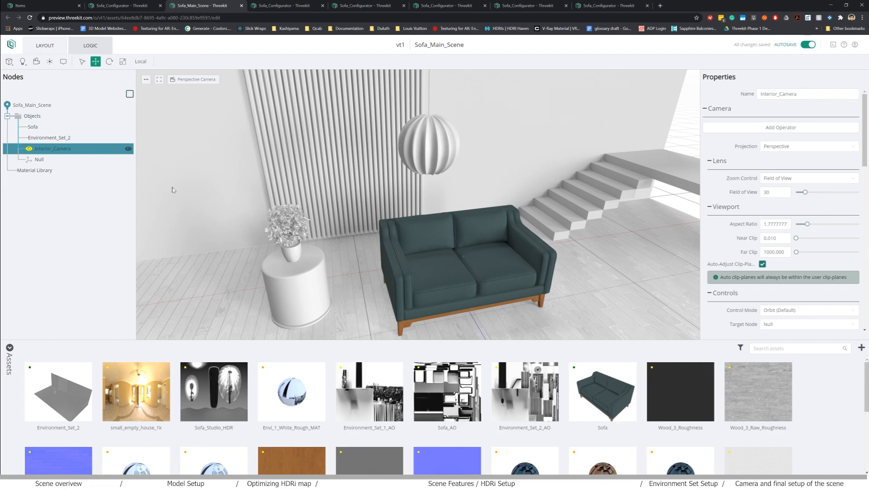
{"action": "left_click", "coordinate": [67, 138]}
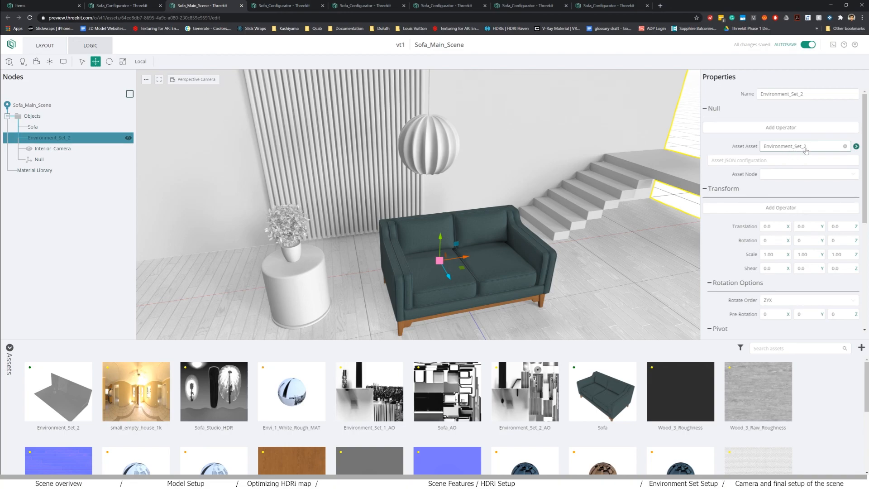